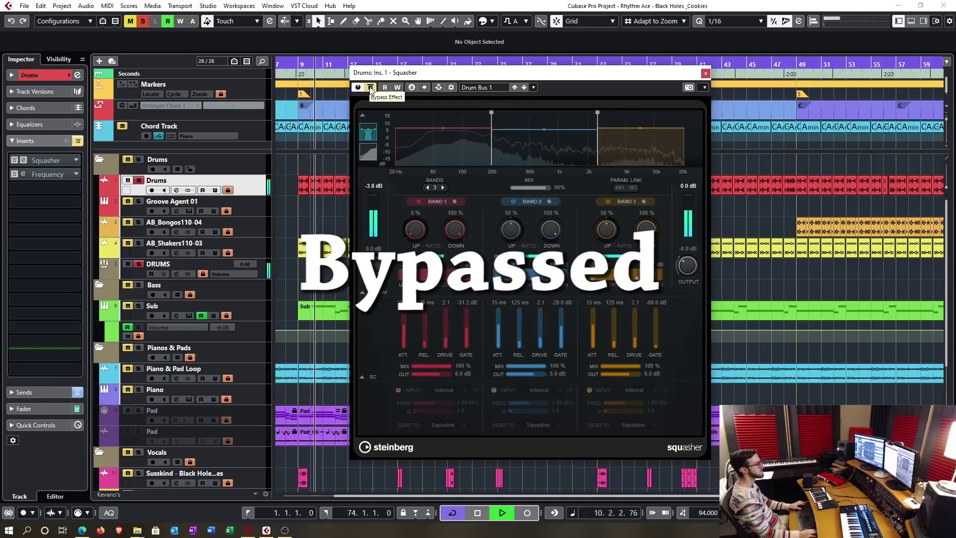
Compare the playing drums with Squasher's Drum Bus 1 preset bypassed and engaged, ending with the effect engaged and playback stopped
{"action": "left_click", "coordinate": [370, 88]}
{"action": "left_click", "coordinate": [371, 89]}
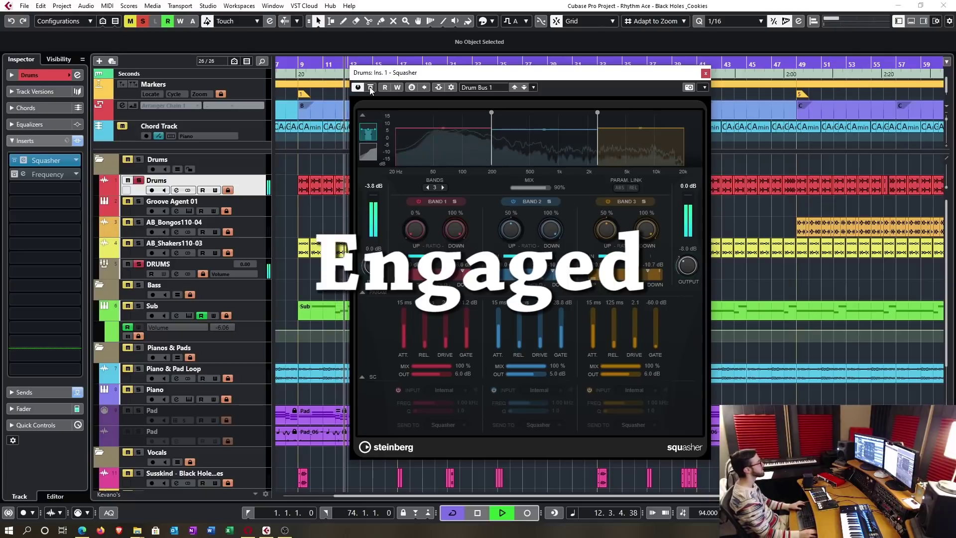
{"action": "left_click", "coordinate": [371, 89]}
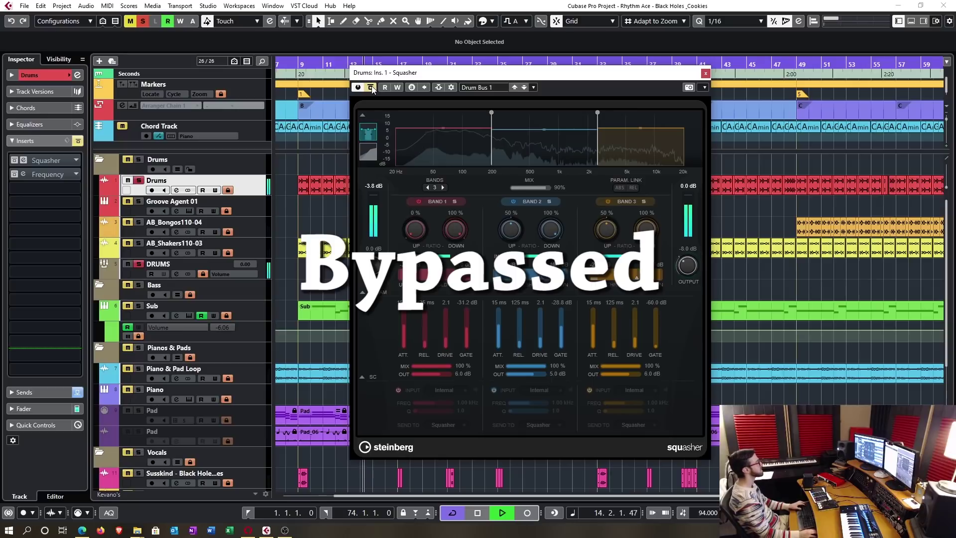
{"action": "left_click", "coordinate": [371, 88]}
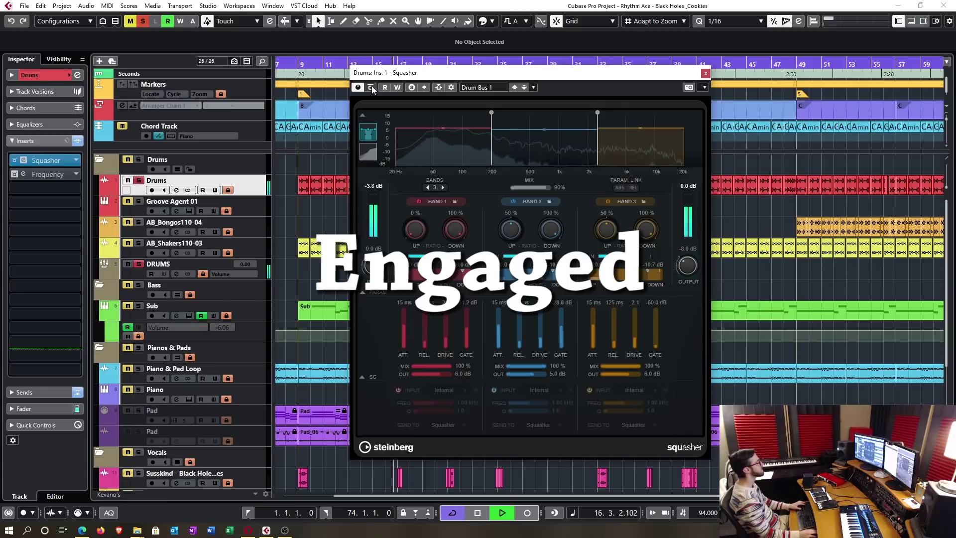
{"action": "key", "text": "space"}
Load Squasher's Drum Bus 2 preset and compare the playing drums with the effect bypassed and engaged
{"action": "left_click", "coordinate": [489, 89]}
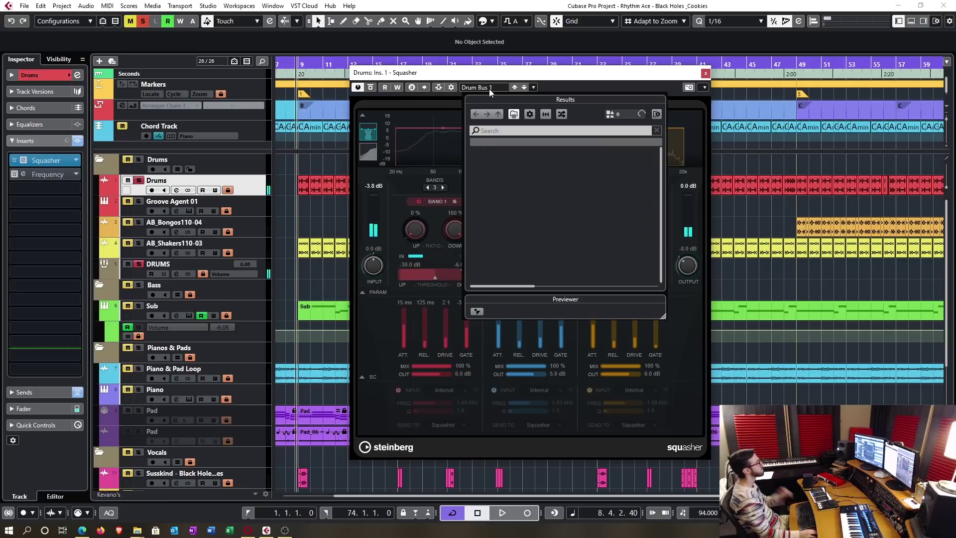
{"action": "key", "text": "space"}
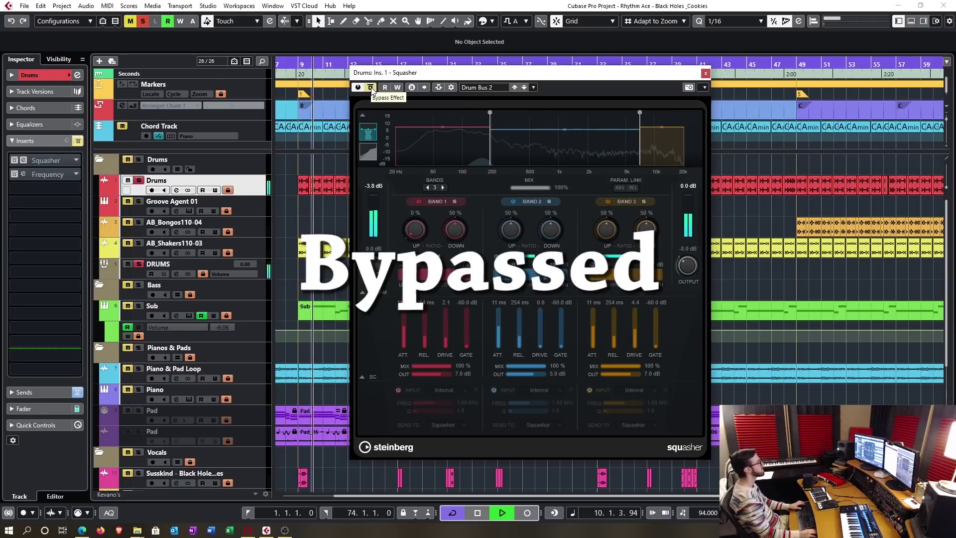
{"action": "left_click", "coordinate": [371, 89]}
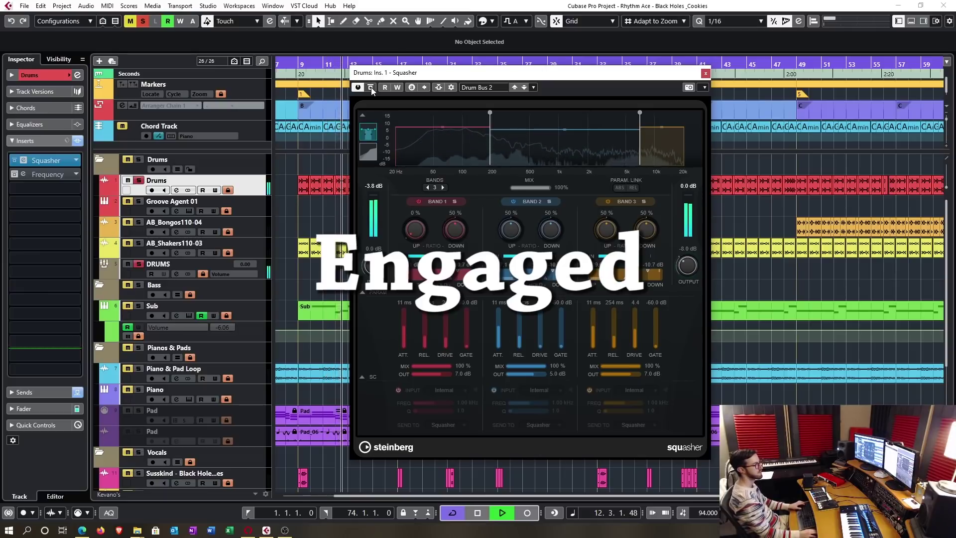
{"action": "left_click", "coordinate": [371, 88]}
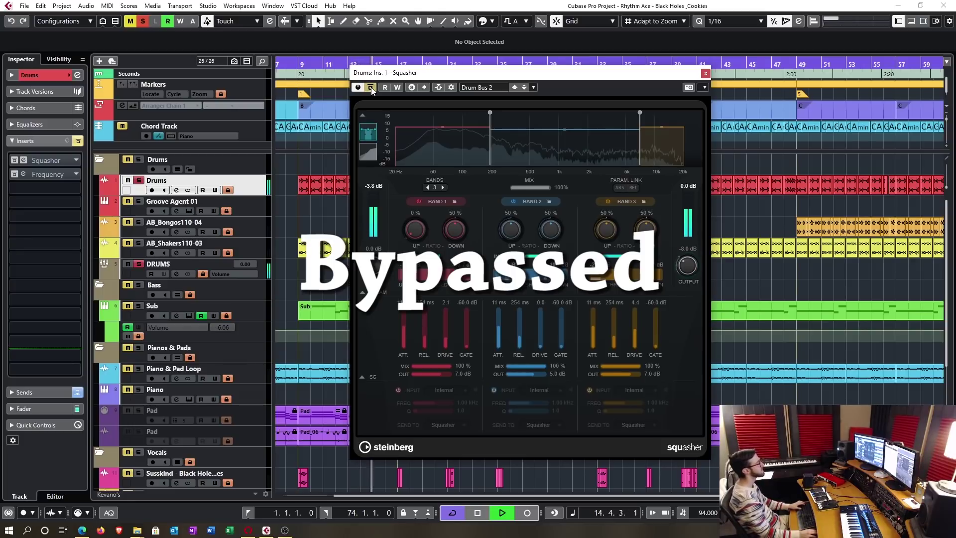
{"action": "left_click", "coordinate": [371, 88]}
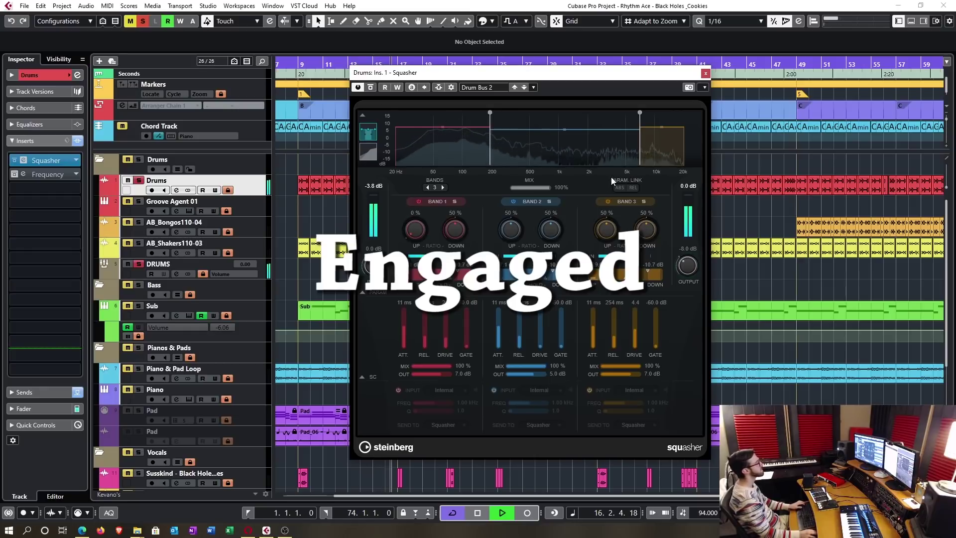
{"action": "key", "text": "space"}
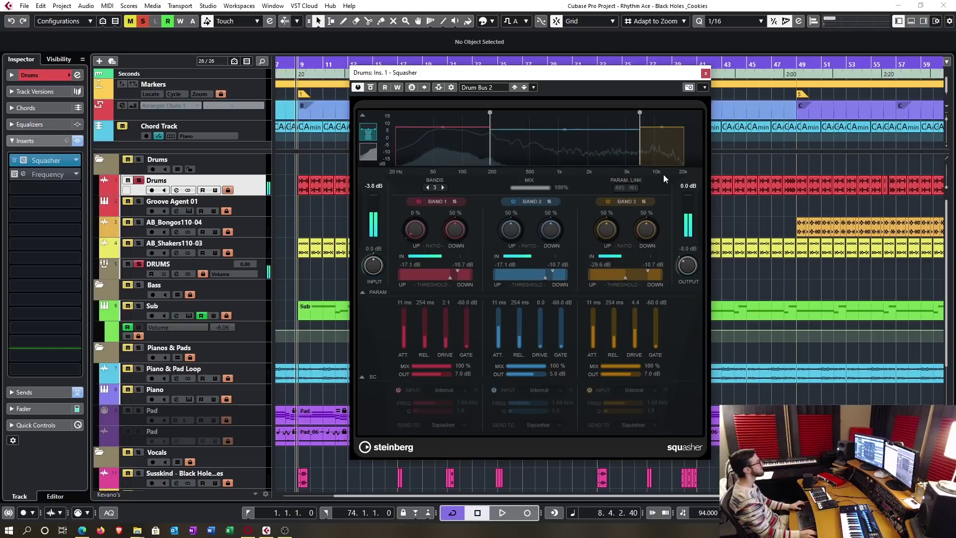
Load Squasher's Slam Dunk Drum preset and compare the playing drums bypassed and engaged, leaving the effect engaged
{"action": "left_click", "coordinate": [371, 88]}
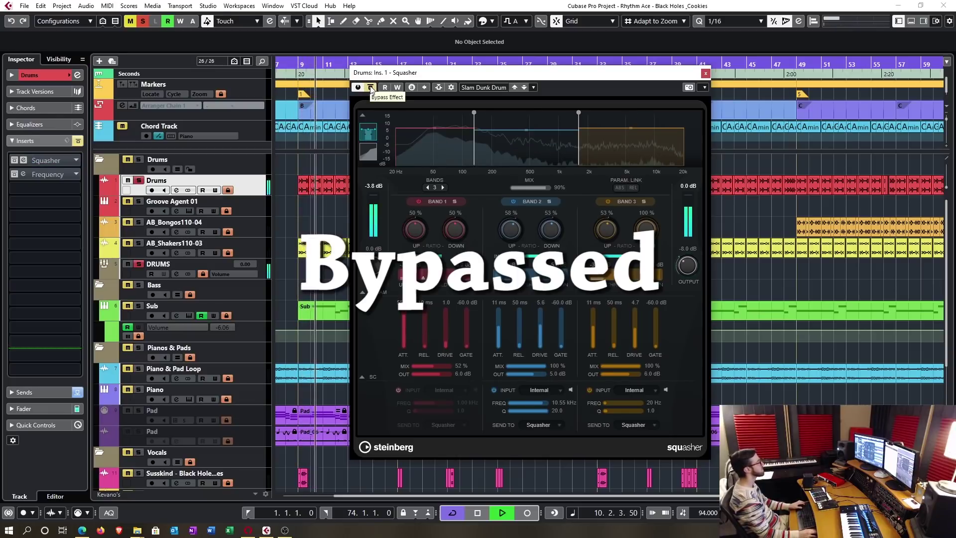
{"action": "left_click", "coordinate": [371, 88]}
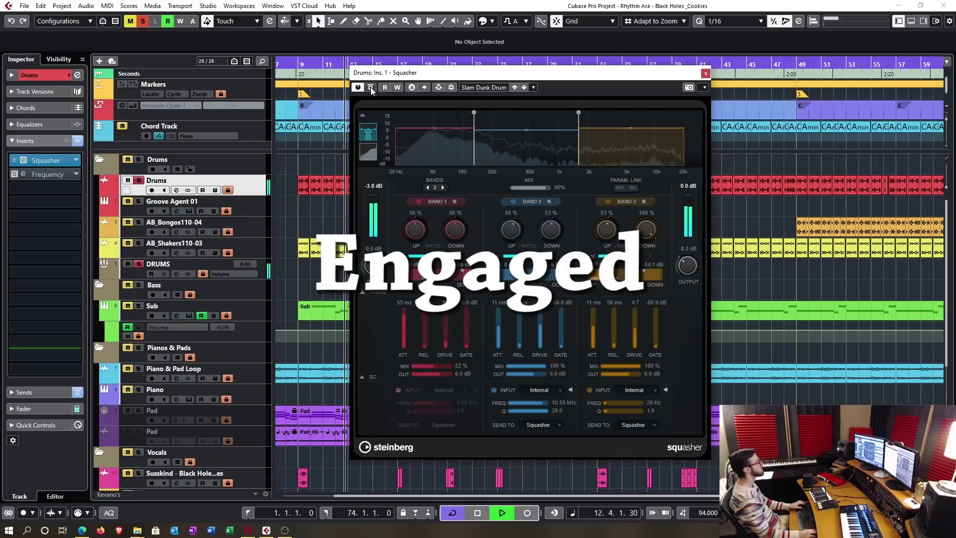
{"action": "left_click", "coordinate": [371, 88]}
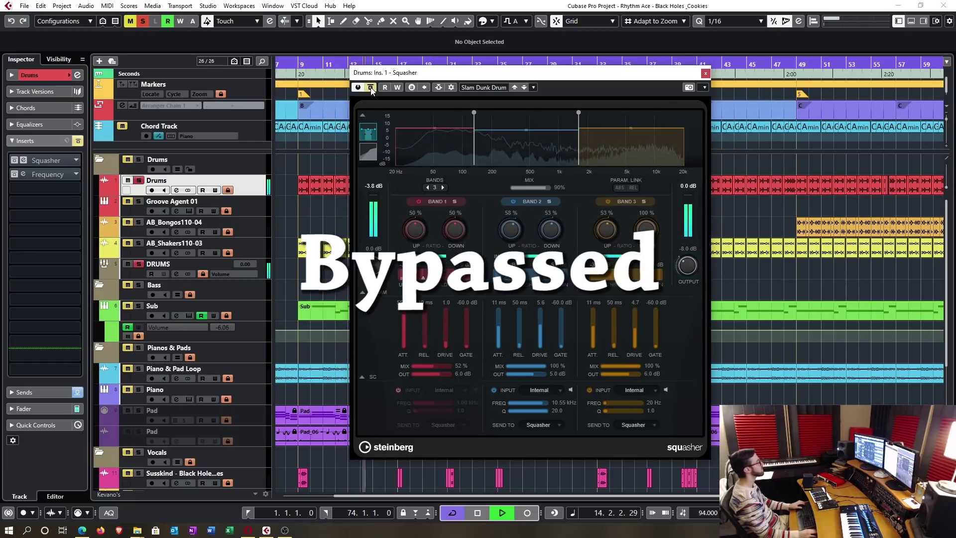
{"action": "left_click", "coordinate": [371, 89]}
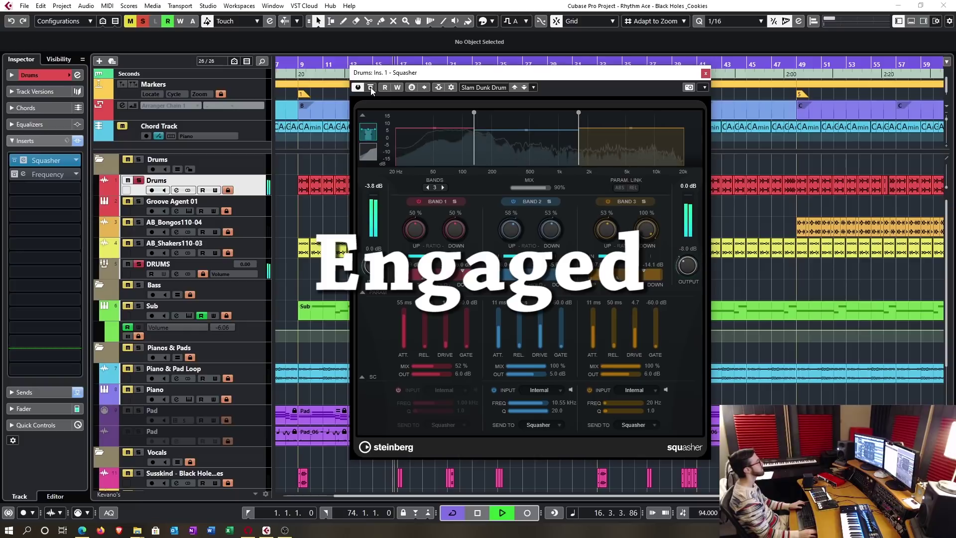
{"action": "key", "text": "space"}
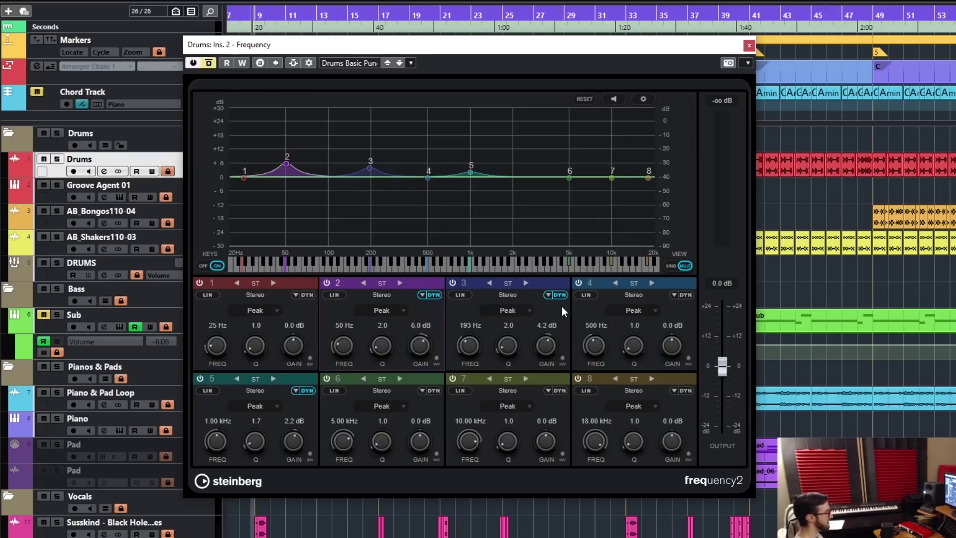
Display the dynamic filter settings of bands 2, 3 and 5 in the Frequency equalizer on the Drums track
{"action": "left_click", "coordinate": [422, 296]}
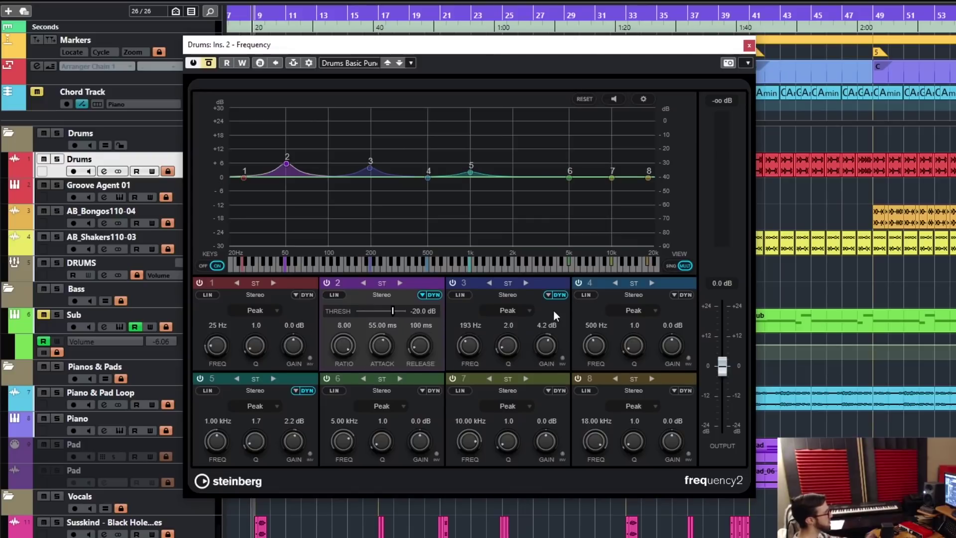
{"action": "left_click", "coordinate": [547, 294]}
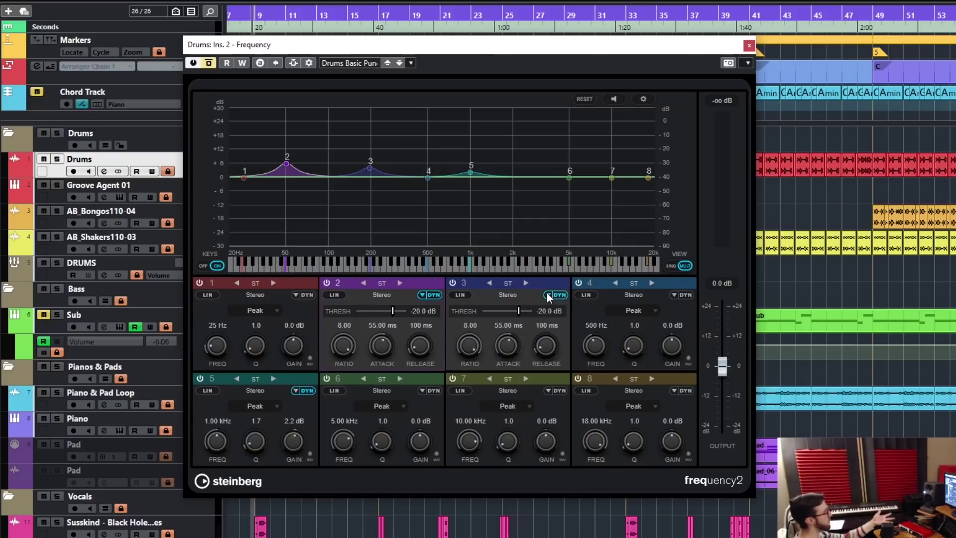
{"action": "left_click", "coordinate": [547, 293]}
{"action": "left_click", "coordinate": [548, 294]}
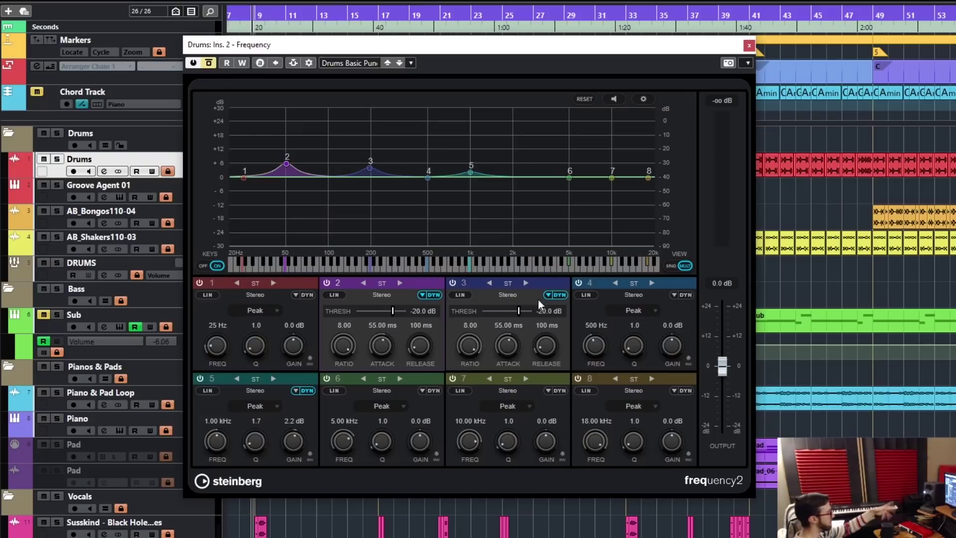
{"action": "left_click", "coordinate": [546, 295]}
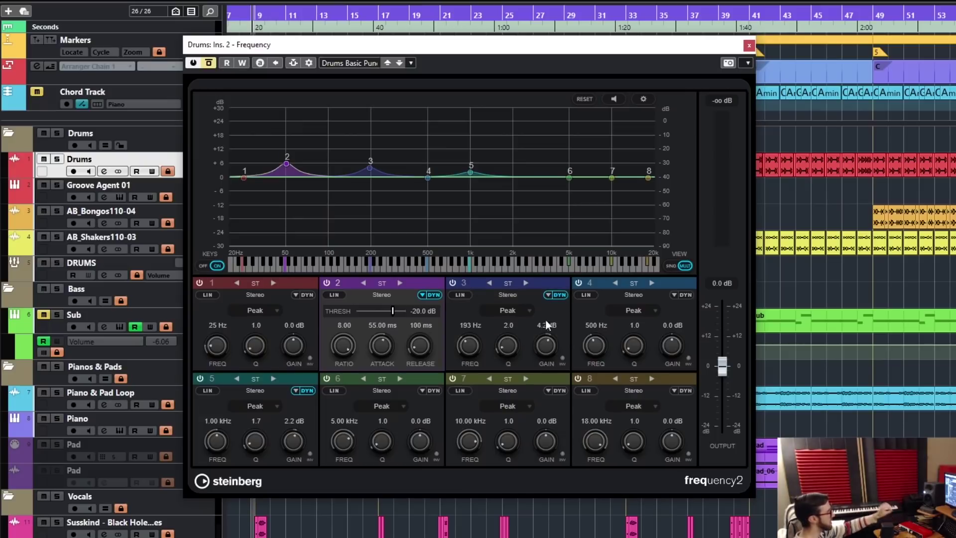
{"action": "left_click", "coordinate": [549, 294]}
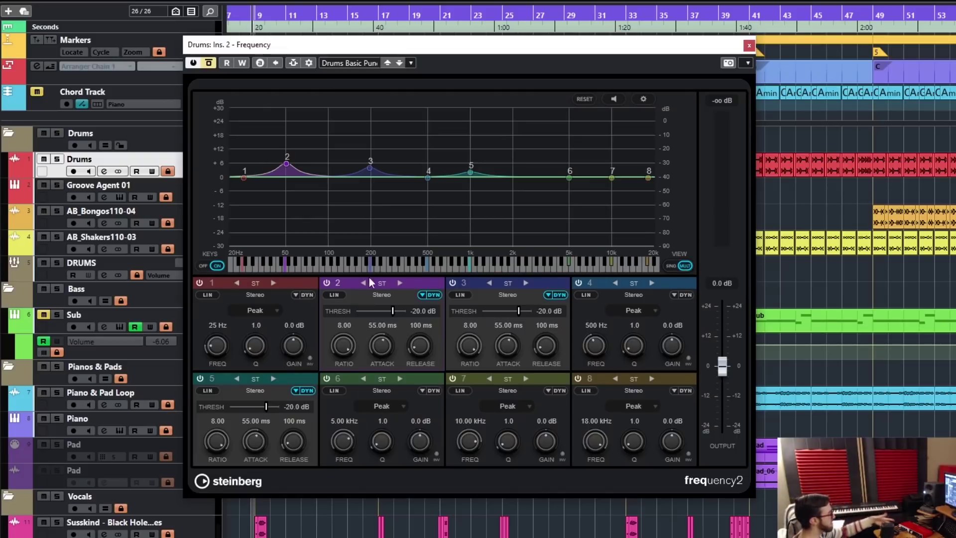
{"action": "left_click", "coordinate": [685, 267]}
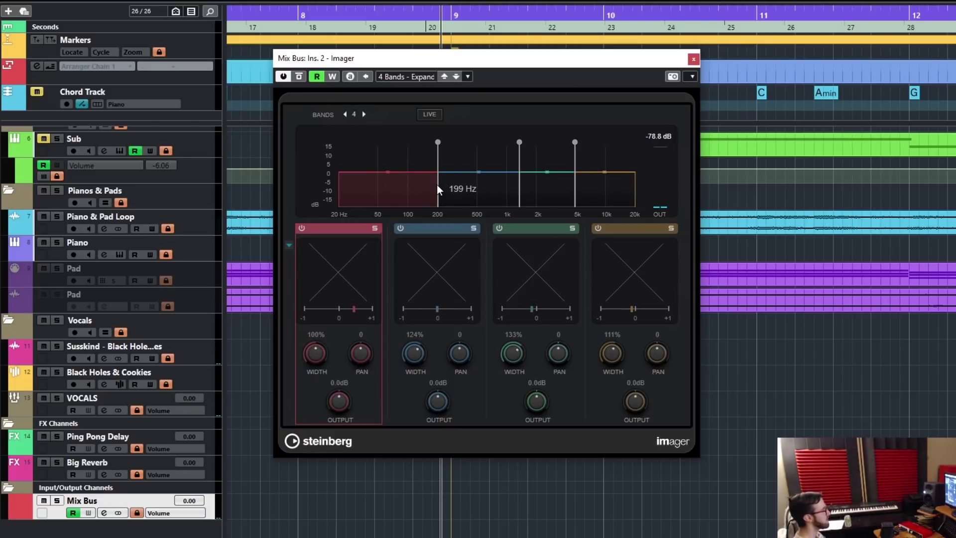
Set the Imager's low band to 49% width and 1.4 dB output, and try three and two bands before restoring four
{"action": "left_click_drag", "start_coordinate": [437, 185], "coordinate": [409, 174]}
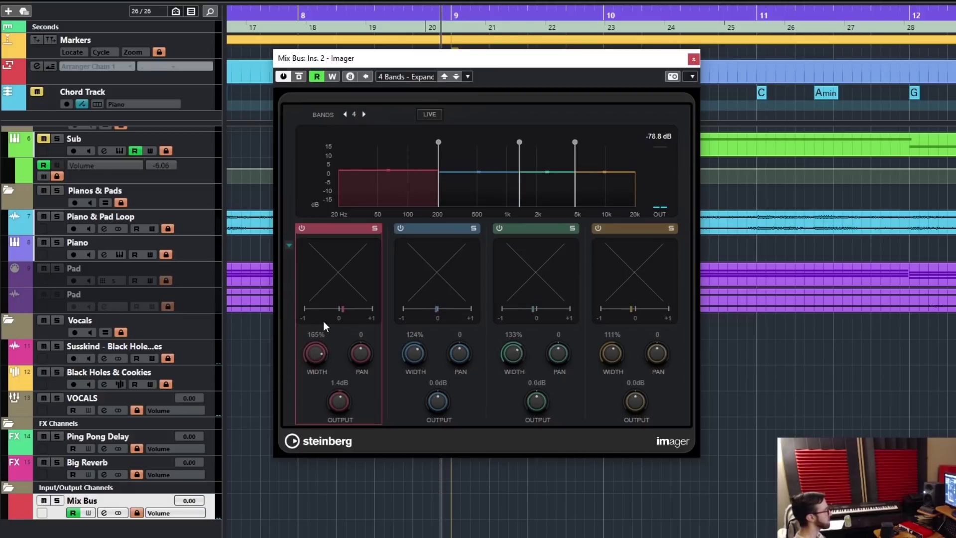
{"action": "mouse_move", "coordinate": [323, 322]}
{"action": "left_mouse_down"}
{"action": "mouse_move", "coordinate": [322, 286]}
{"action": "mouse_move", "coordinate": [348, 268]}
{"action": "left_mouse_up"}
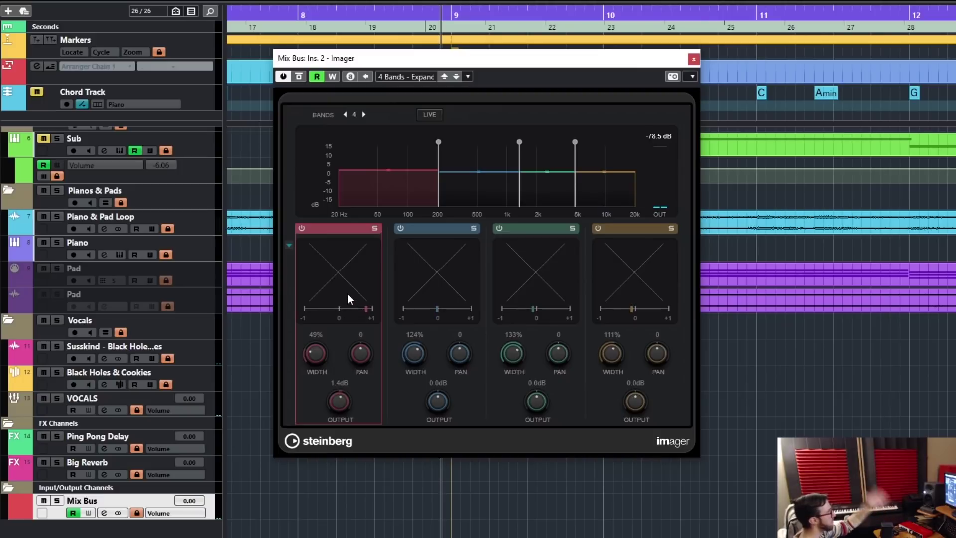
{"action": "left_click", "coordinate": [345, 114]}
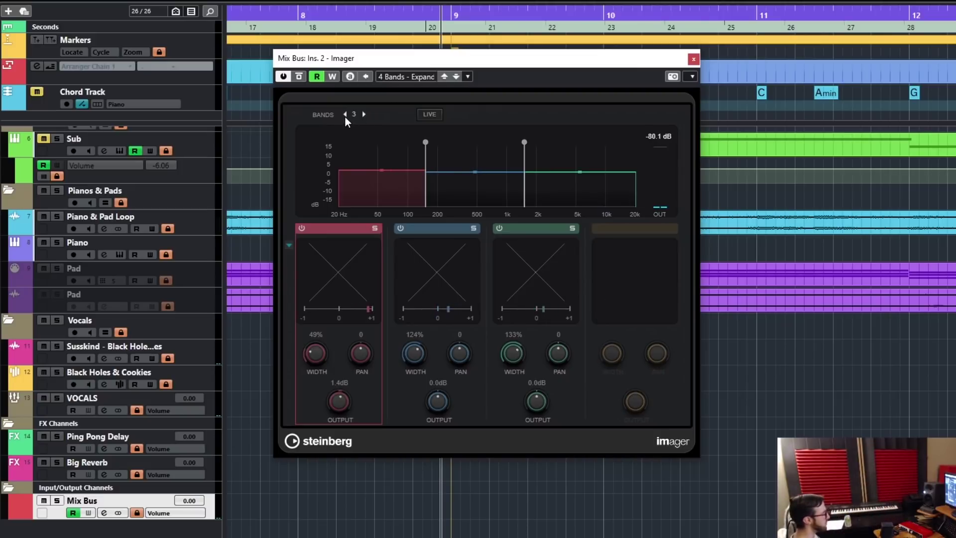
{"action": "left_click", "coordinate": [345, 114]}
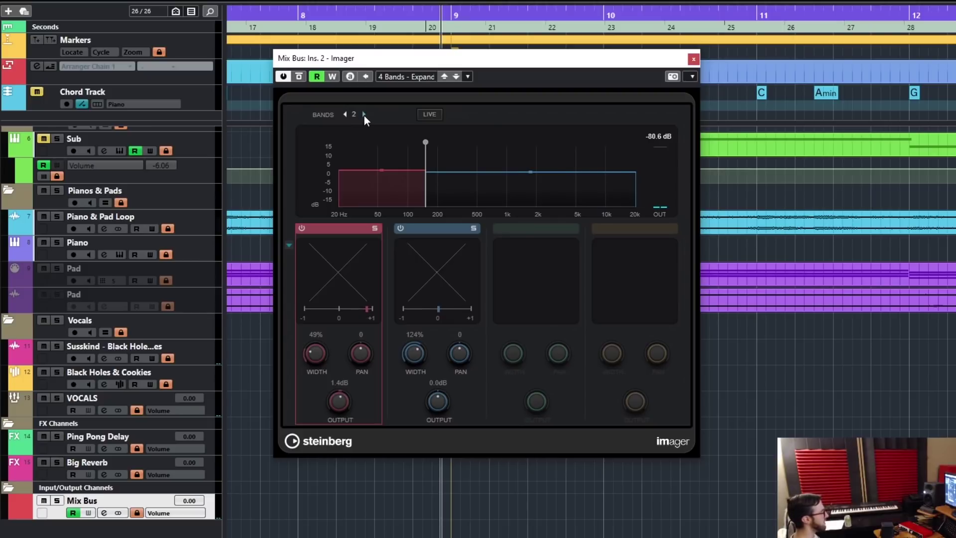
{"action": "double_click", "coordinate": [363, 114]}
Browse the Imager presets, keep 4 Bands - Expanded Wideness, and set the width to 133% for band 2 and 136% for band 3
{"action": "left_click", "coordinate": [406, 76]}
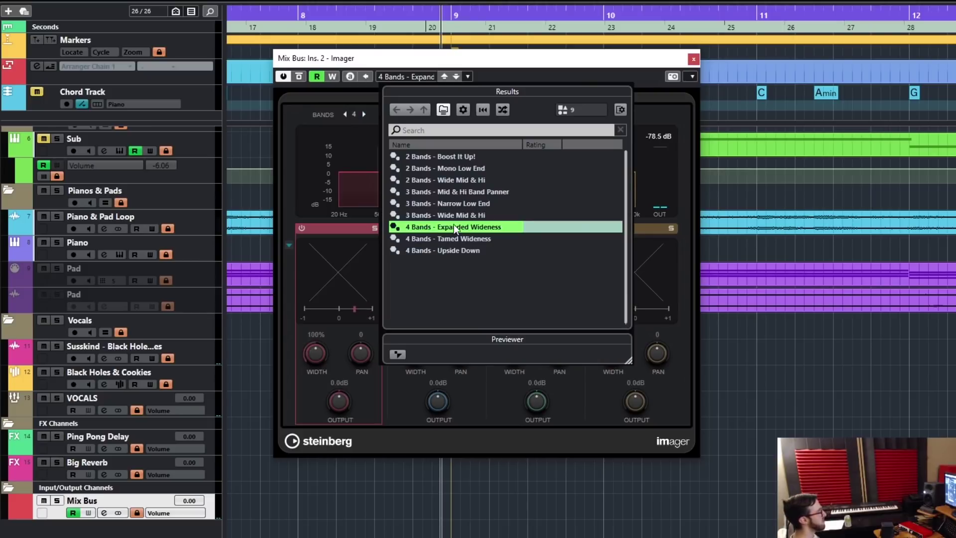
{"action": "left_click", "coordinate": [579, 79]}
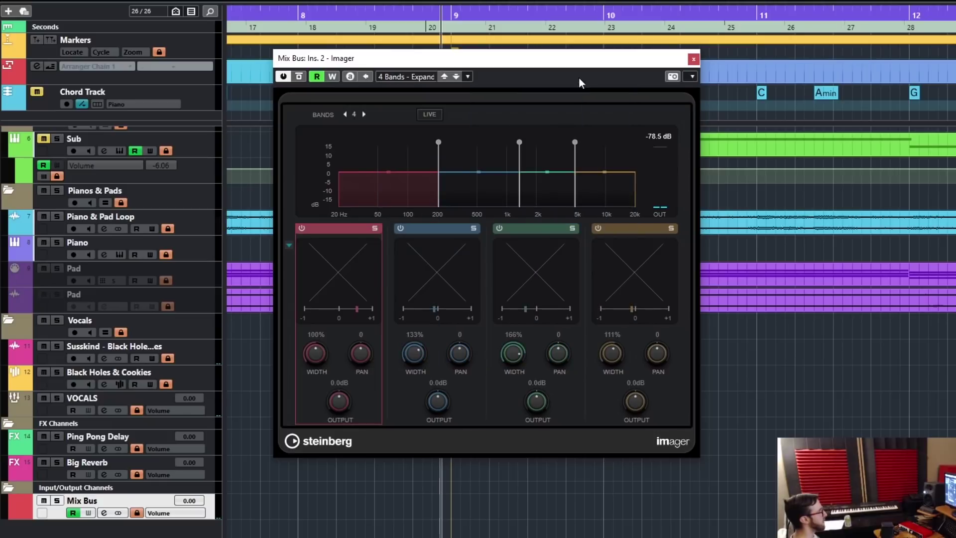
{"action": "left_click_drag", "start_coordinate": [518, 360], "coordinate": [515, 371]}
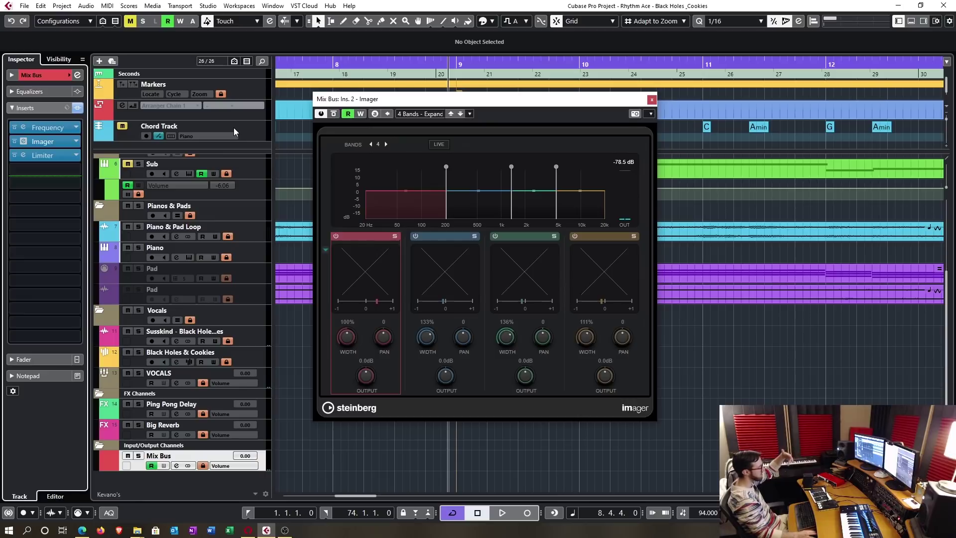
Play the mix and compare it with the Mix Bus Imager bypassed and engaged, leaving the effect engaged and playback stopped
{"action": "key", "text": "space"}
{"action": "left_click", "coordinate": [322, 117]}
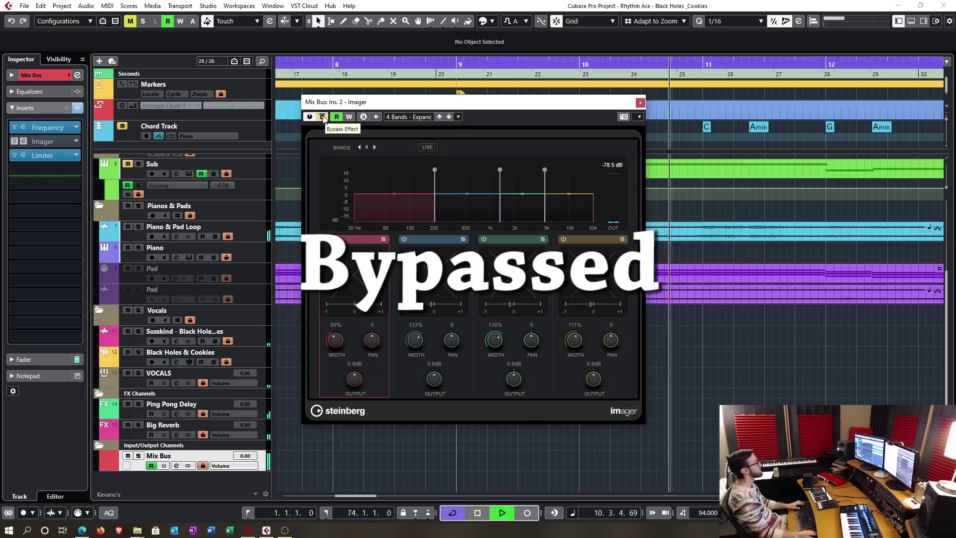
{"action": "left_click", "coordinate": [322, 117]}
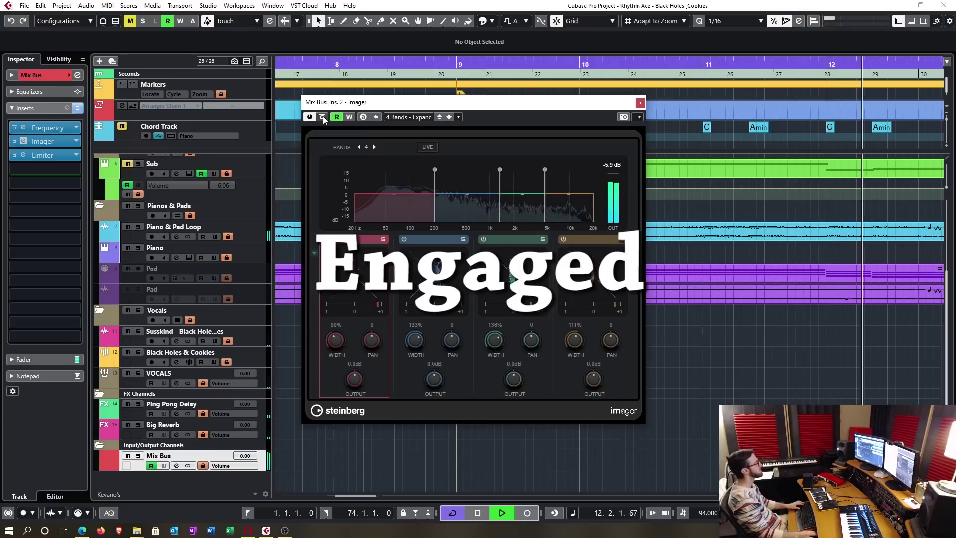
{"action": "left_click", "coordinate": [322, 117]}
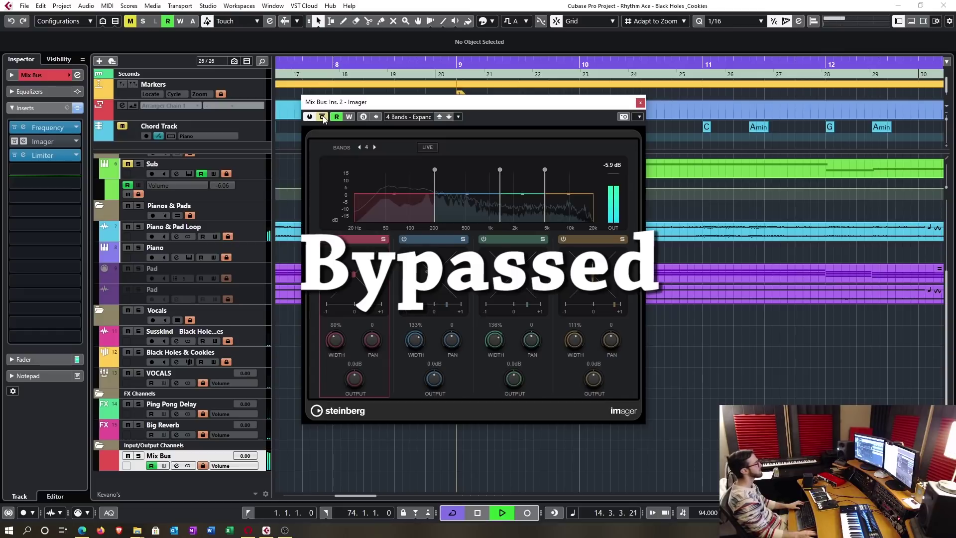
{"action": "left_click", "coordinate": [322, 117]}
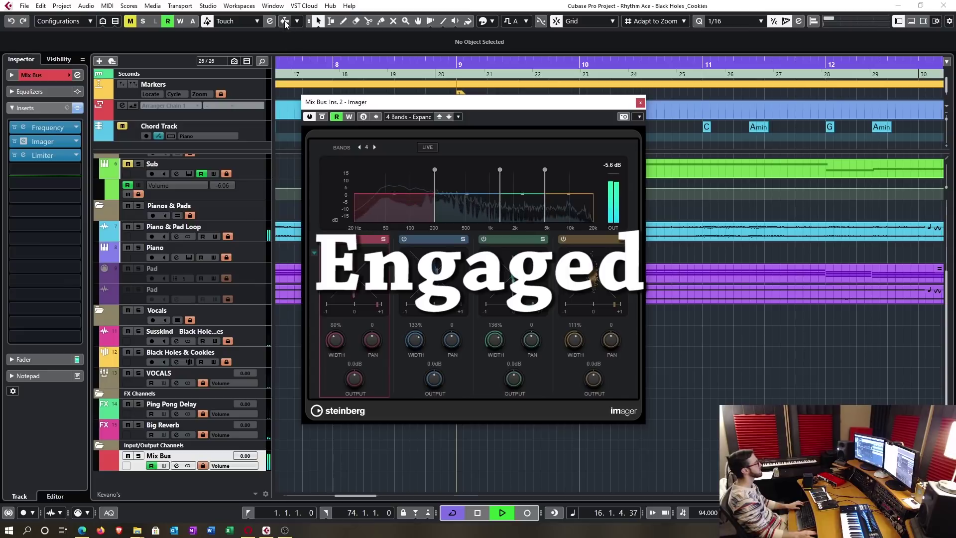
{"action": "key", "text": "space"}
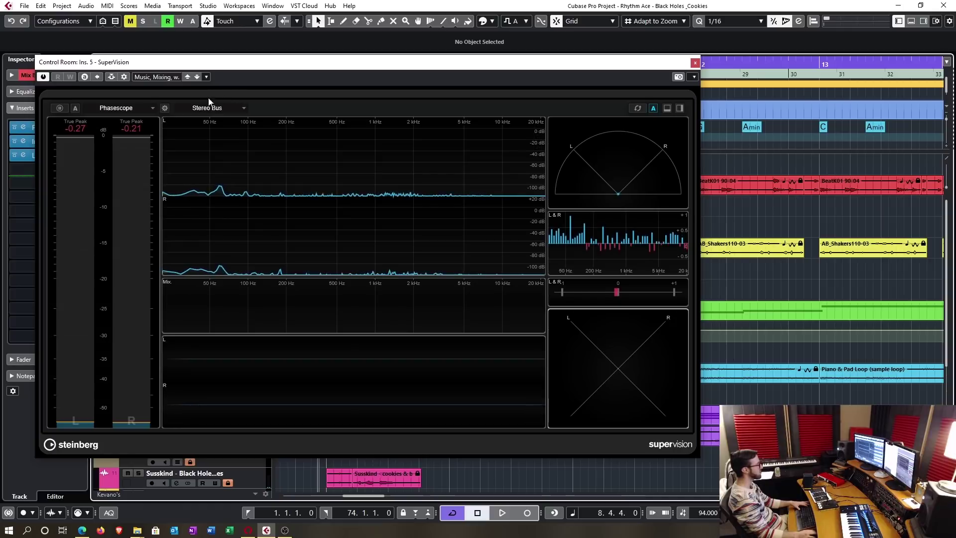
Load the Music, Mixing, w.Panorama, L preset in SuperVision and enlarge its Spectrum Curve module to fill the display
{"action": "left_click", "coordinate": [164, 77]}
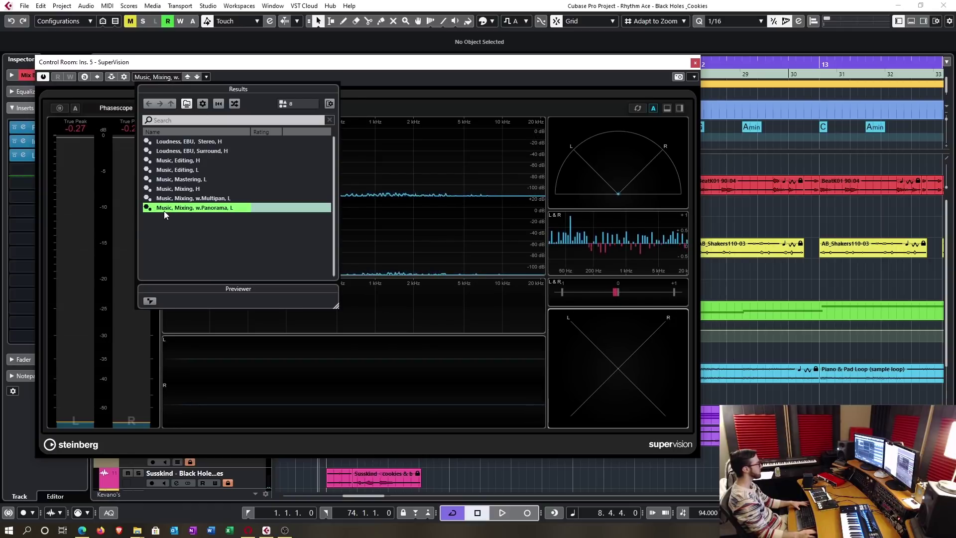
{"action": "double_click", "coordinate": [164, 209]}
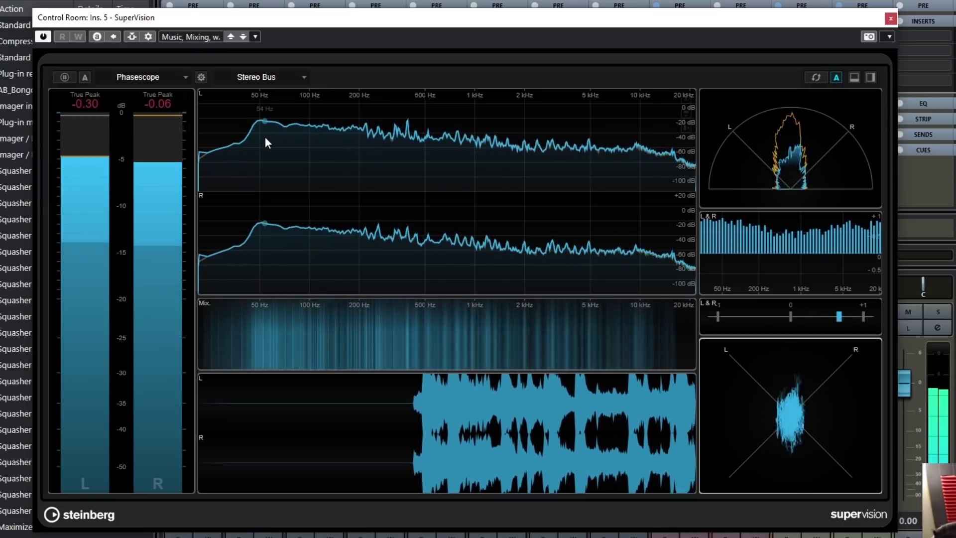
{"action": "left_click", "coordinate": [265, 136]}
{"action": "double_click", "coordinate": [296, 153]}
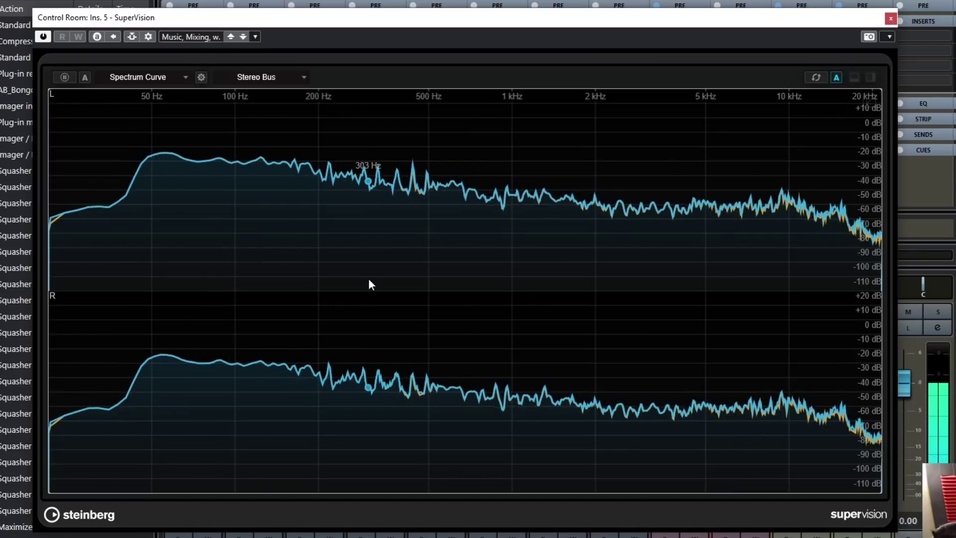
Restore the full SuperVision layout and examine its Phasescope, Panorama, Multicorrelation and Level modules enlarged one after another
{"action": "double_click", "coordinate": [463, 256]}
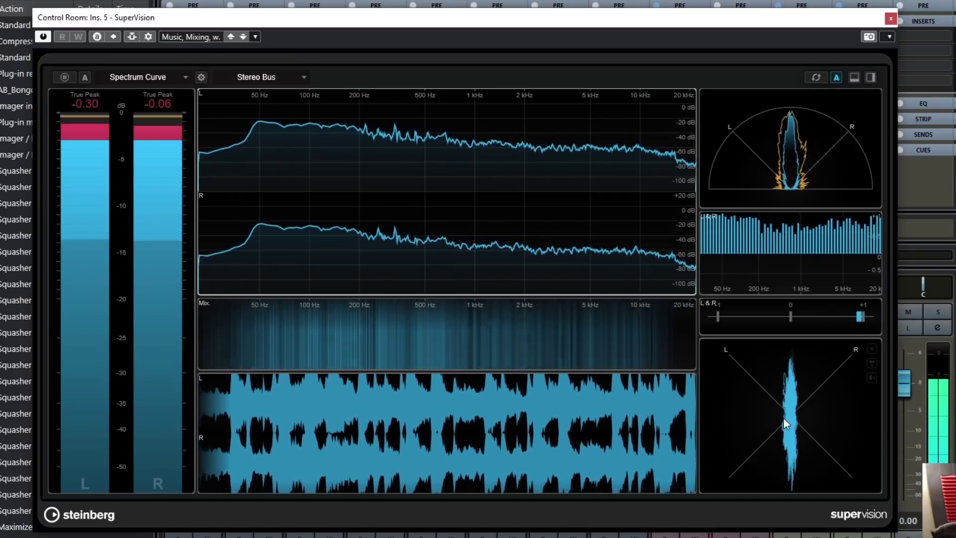
{"action": "double_click", "coordinate": [784, 417]}
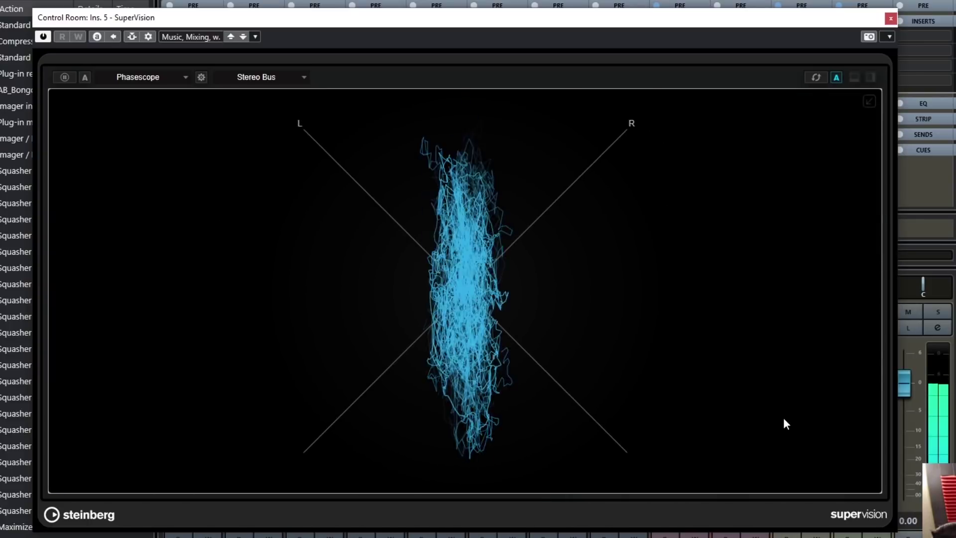
{"action": "double_click", "coordinate": [784, 417]}
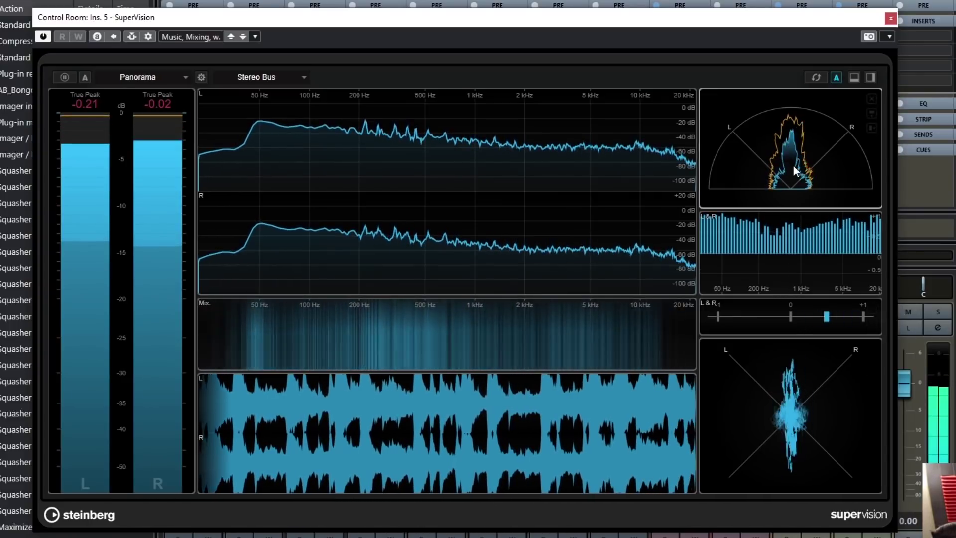
{"action": "double_click", "coordinate": [793, 167]}
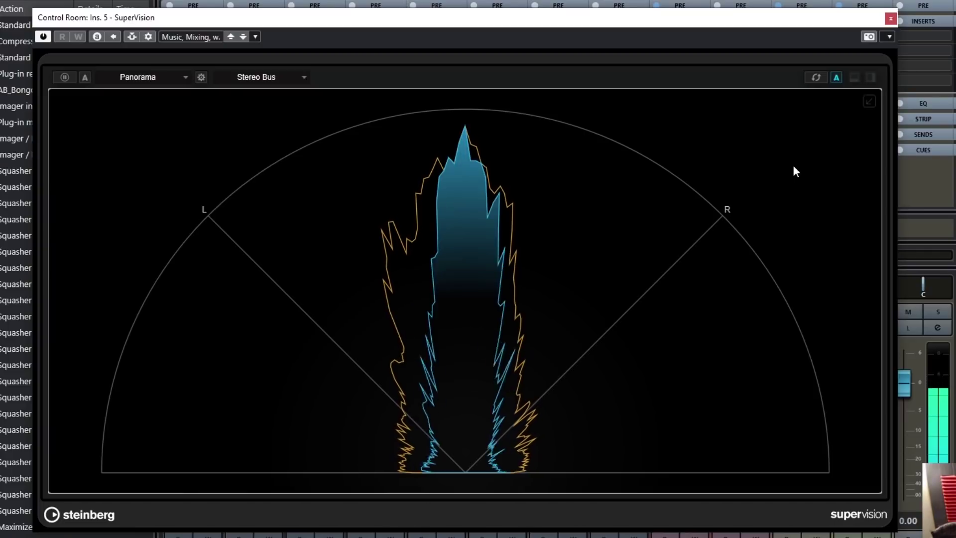
{"action": "double_click", "coordinate": [794, 169]}
{"action": "double_click", "coordinate": [808, 232]}
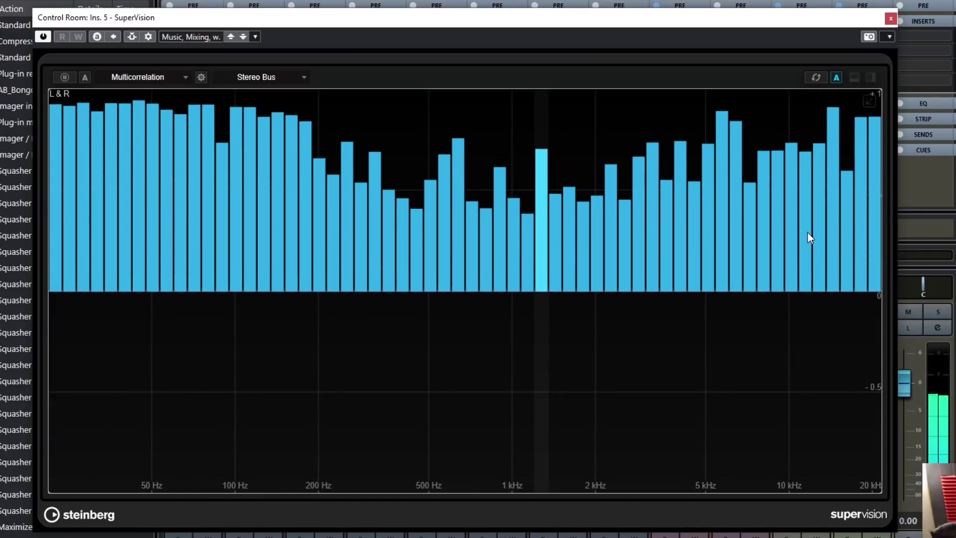
{"action": "double_click", "coordinate": [808, 232]}
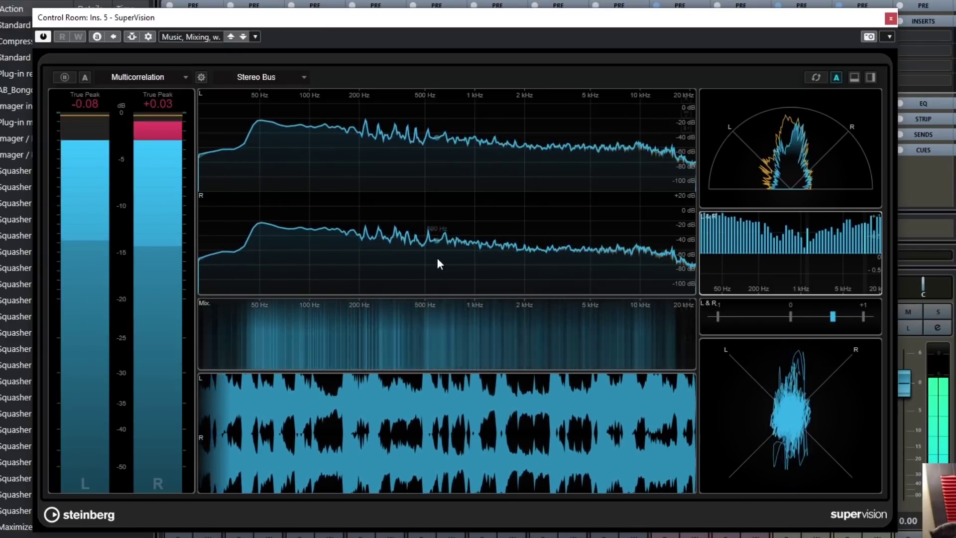
{"action": "double_click", "coordinate": [136, 253]}
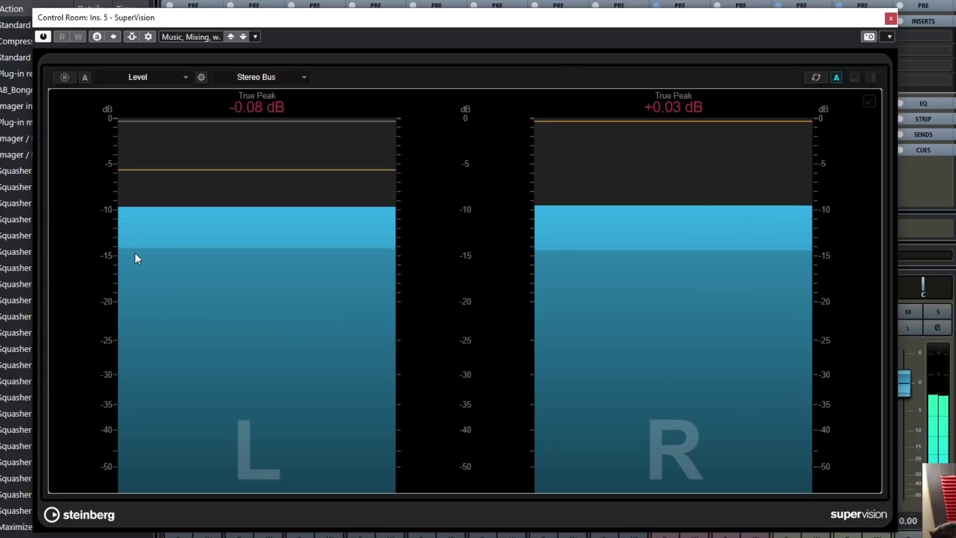
{"action": "double_click", "coordinate": [136, 253]}
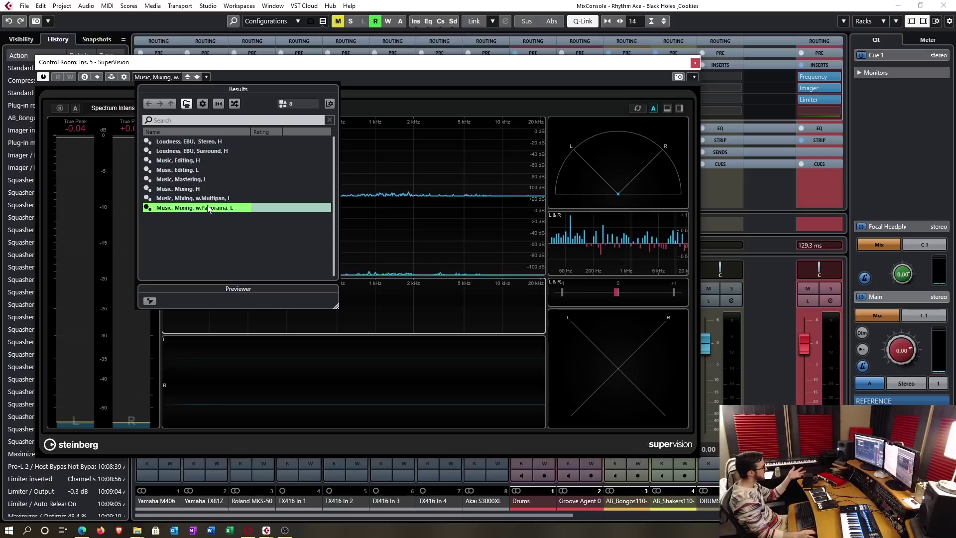
Load the Music, Mixing, w.Multipan, L preset in SuperVision, play the mix through it, and switch to Music, Mixing, H
{"action": "double_click", "coordinate": [209, 202]}
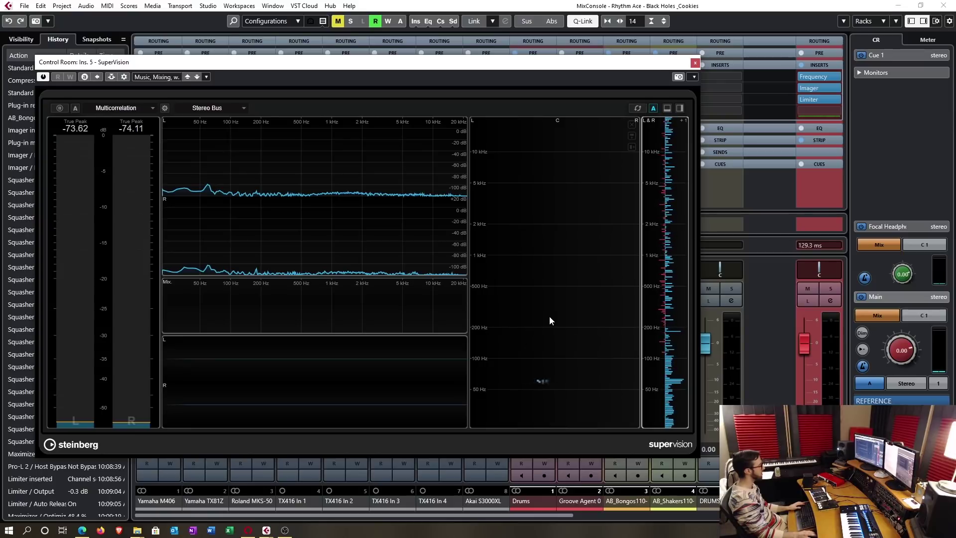
{"action": "key", "text": "space"}
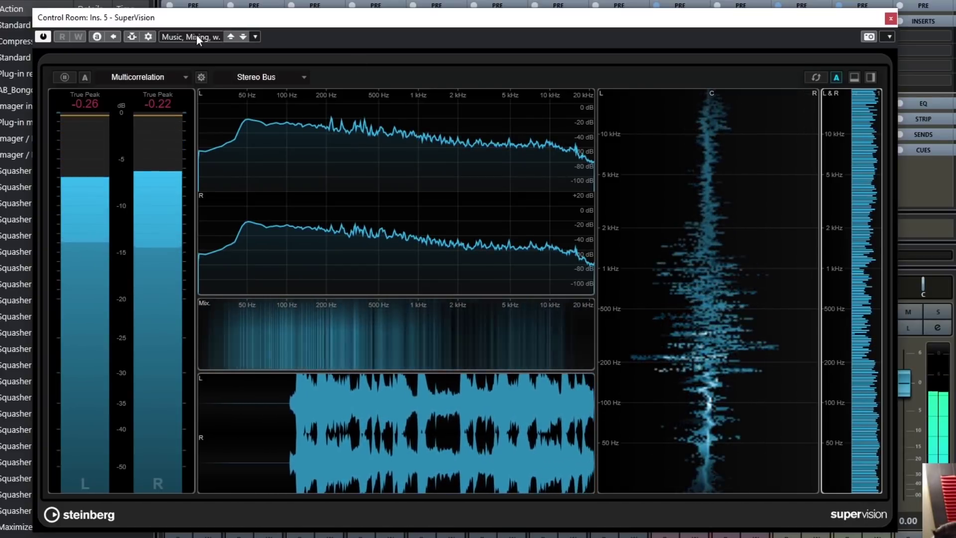
{"action": "left_click", "coordinate": [178, 35]}
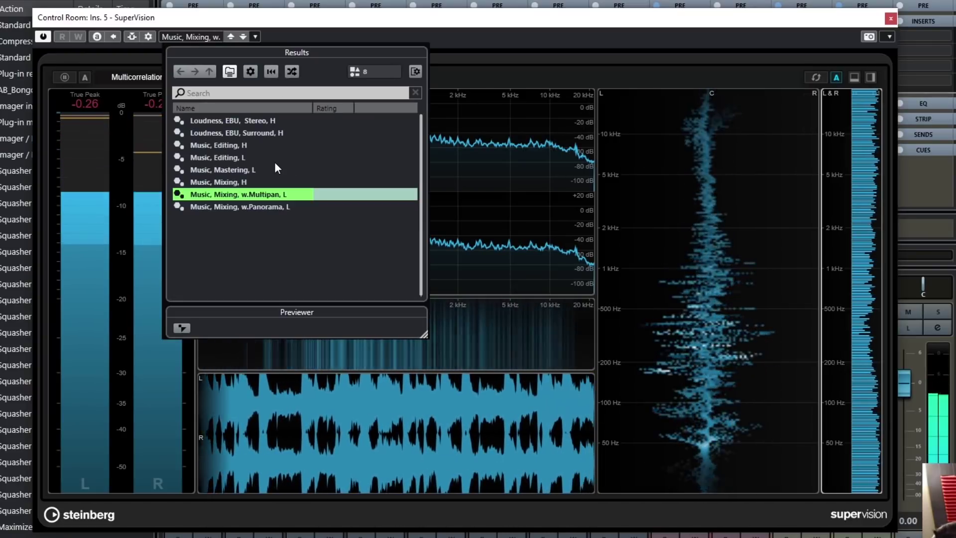
{"action": "double_click", "coordinate": [219, 182]}
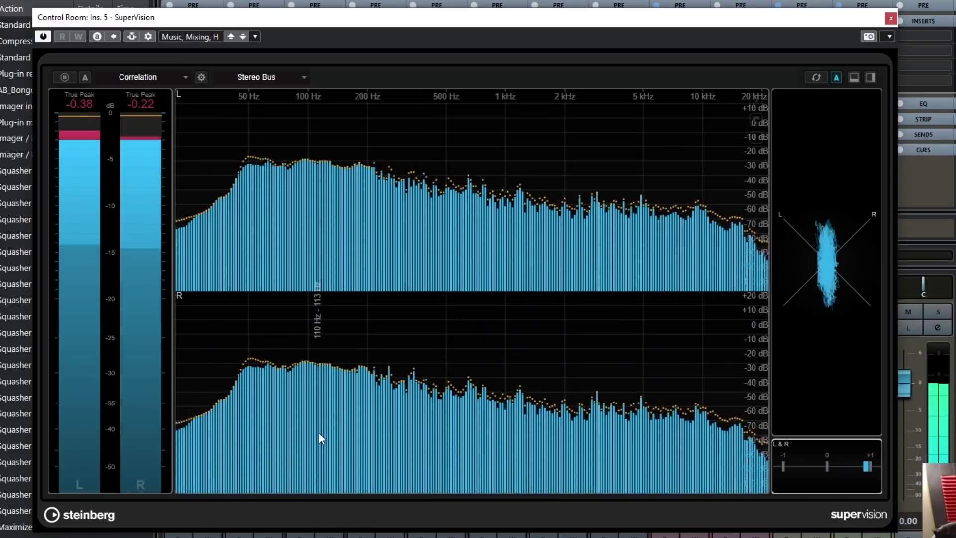
Try the SuperVision presets Music, Mastering, L, Music, Editing, L and Music, Editing, H while the mix plays
{"action": "left_click", "coordinate": [202, 37]}
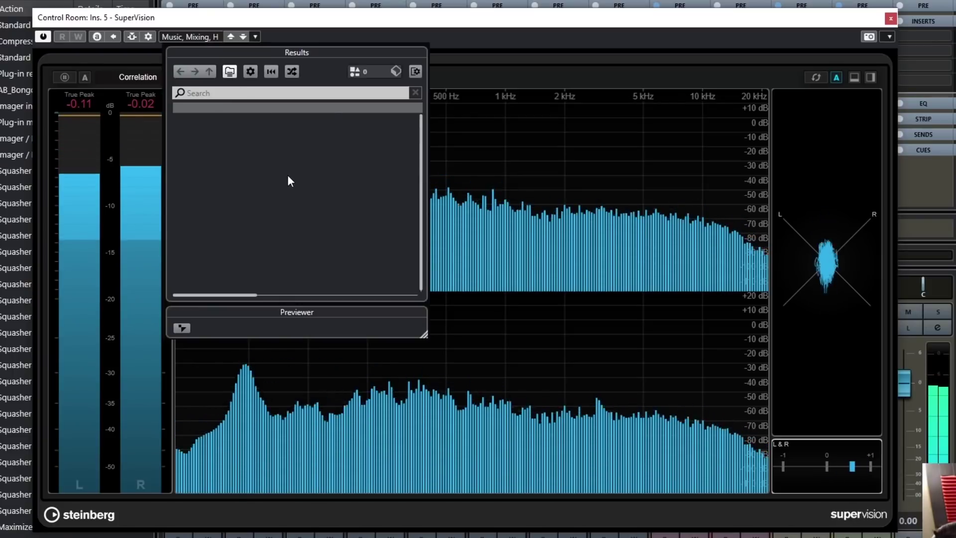
{"action": "double_click", "coordinate": [265, 169]}
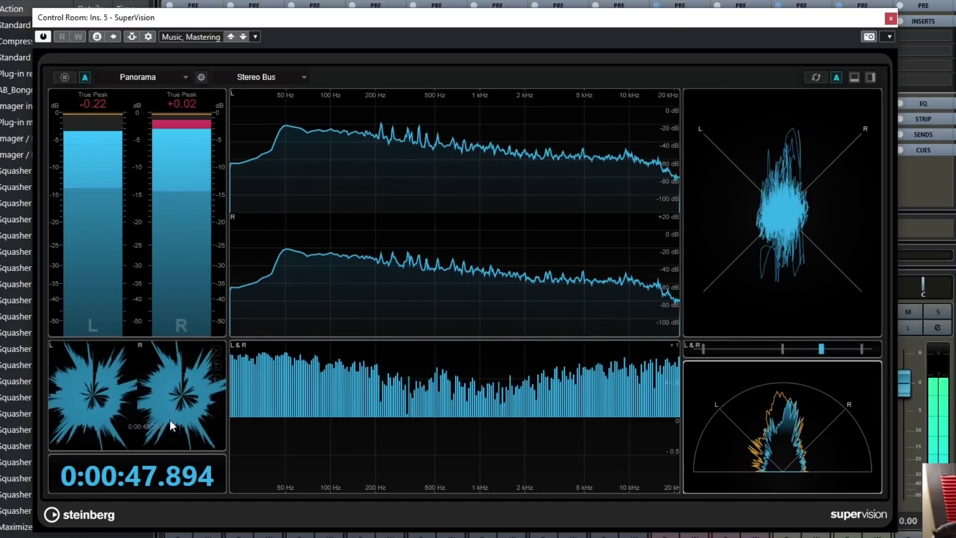
{"action": "left_click", "coordinate": [204, 38]}
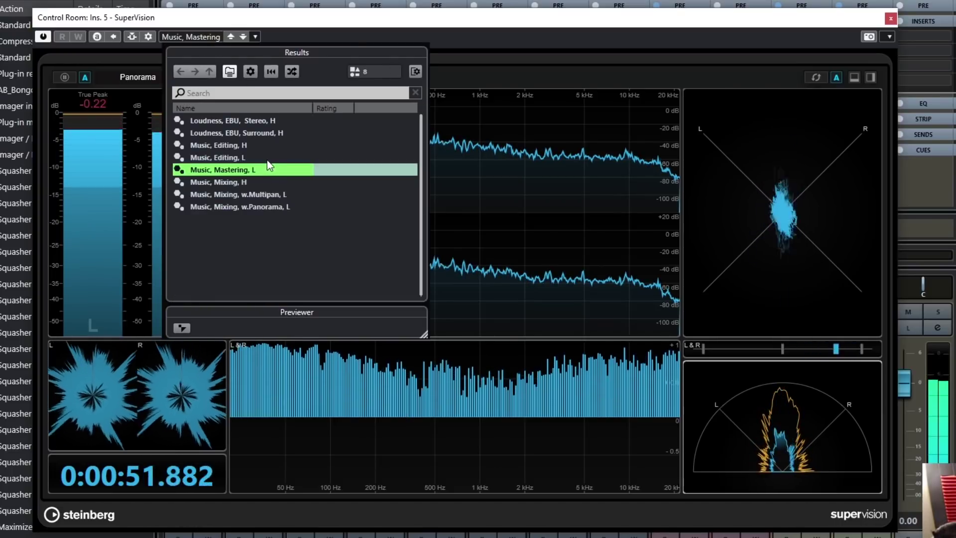
{"action": "double_click", "coordinate": [267, 158]}
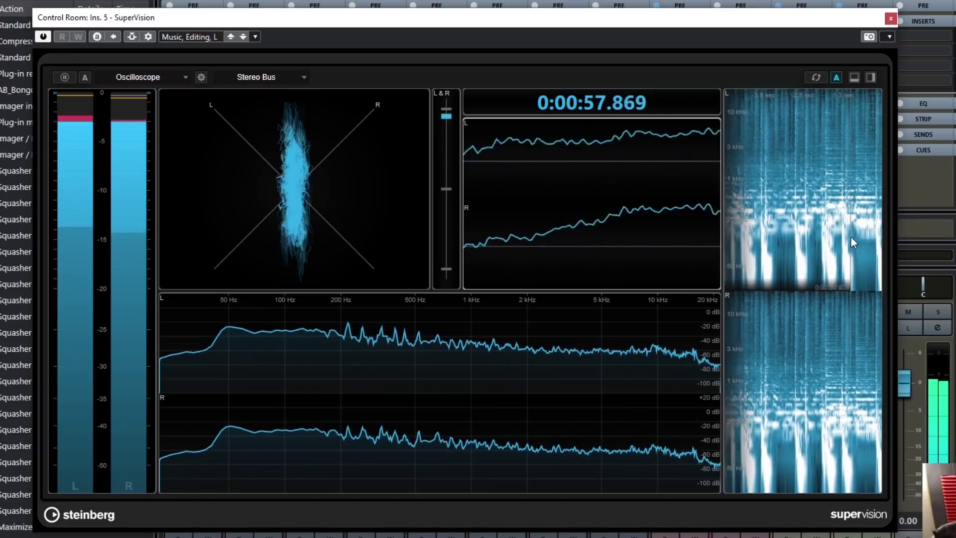
{"action": "left_click", "coordinate": [193, 37]}
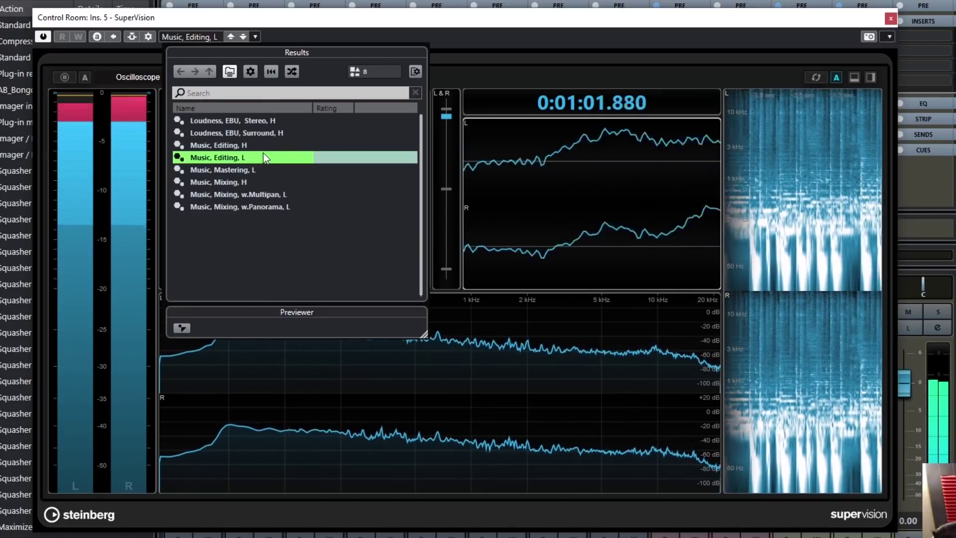
{"action": "double_click", "coordinate": [259, 145]}
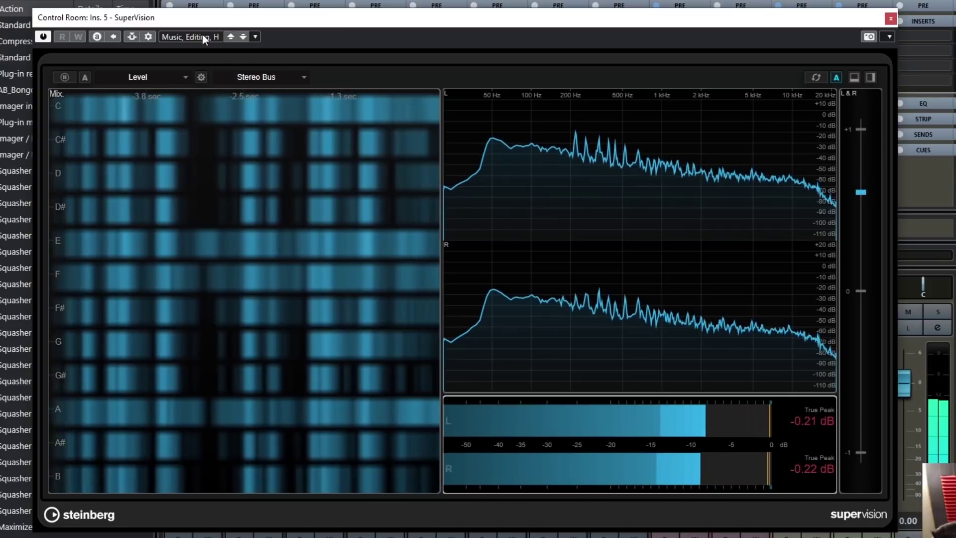
Try the Loudness, EBU, Surround, H preset and switch to Loudness, EBU, Stereo, H to meter the mix's loudness
{"action": "left_click", "coordinate": [199, 34]}
{"action": "left_click_drag", "start_coordinate": [471, 55], "coordinate": [727, 55]}
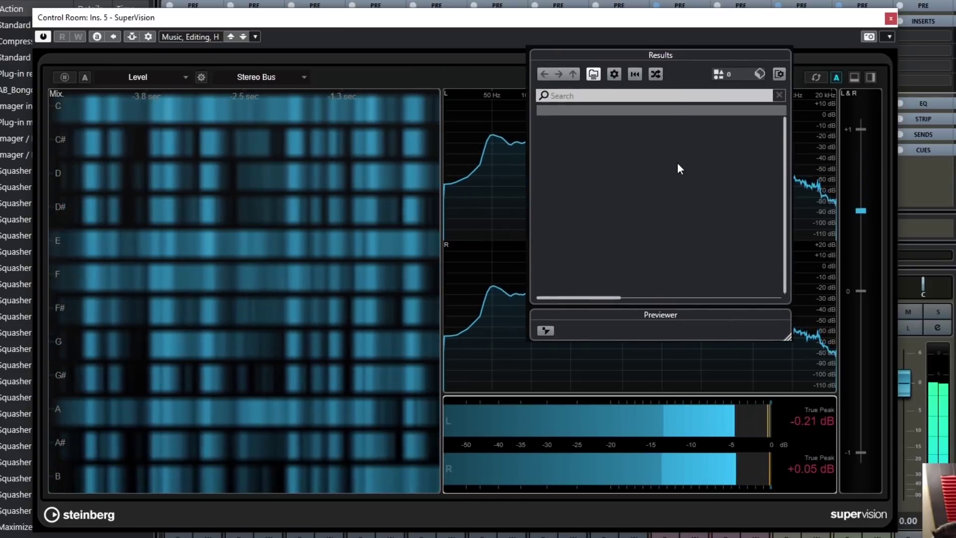
{"action": "left_click", "coordinate": [633, 135]}
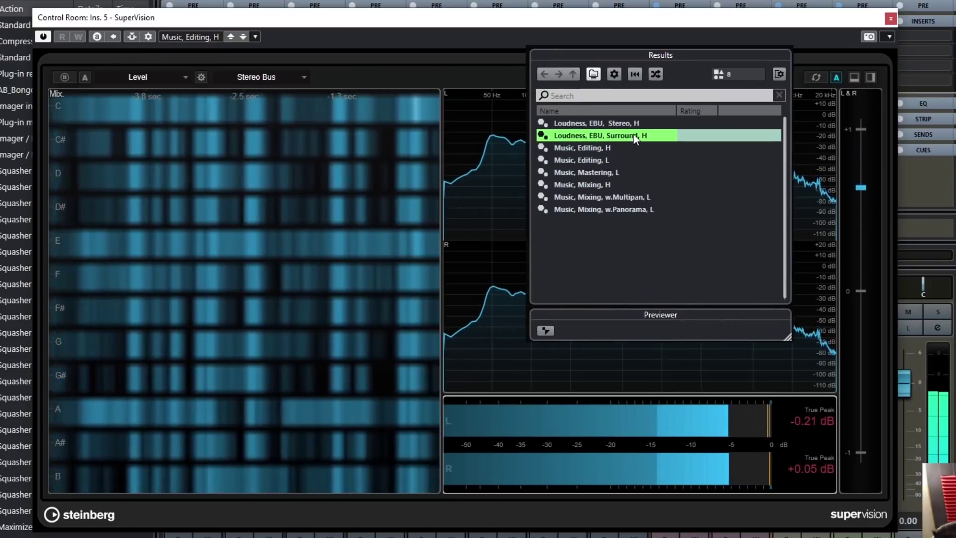
{"action": "double_click", "coordinate": [633, 136]}
{"action": "left_click", "coordinate": [213, 38]}
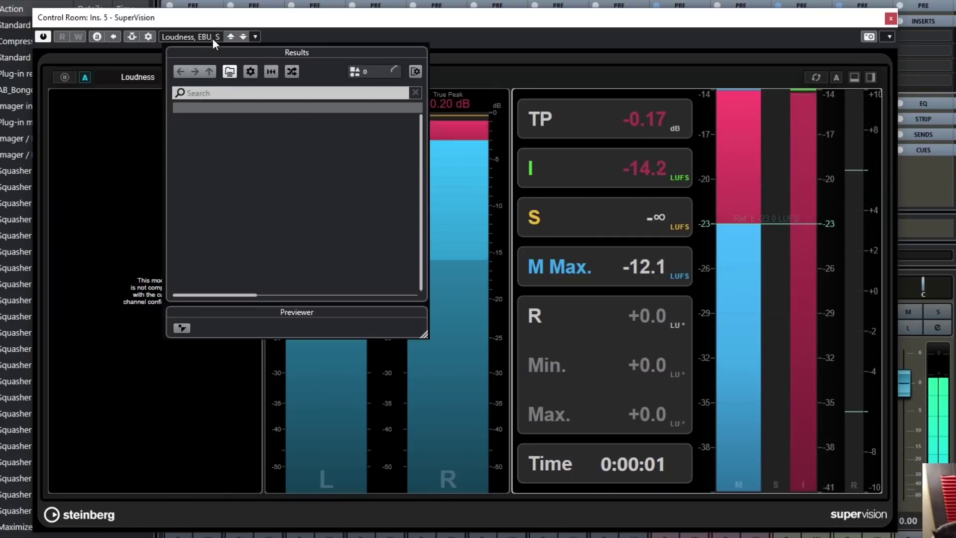
{"action": "double_click", "coordinate": [248, 119]}
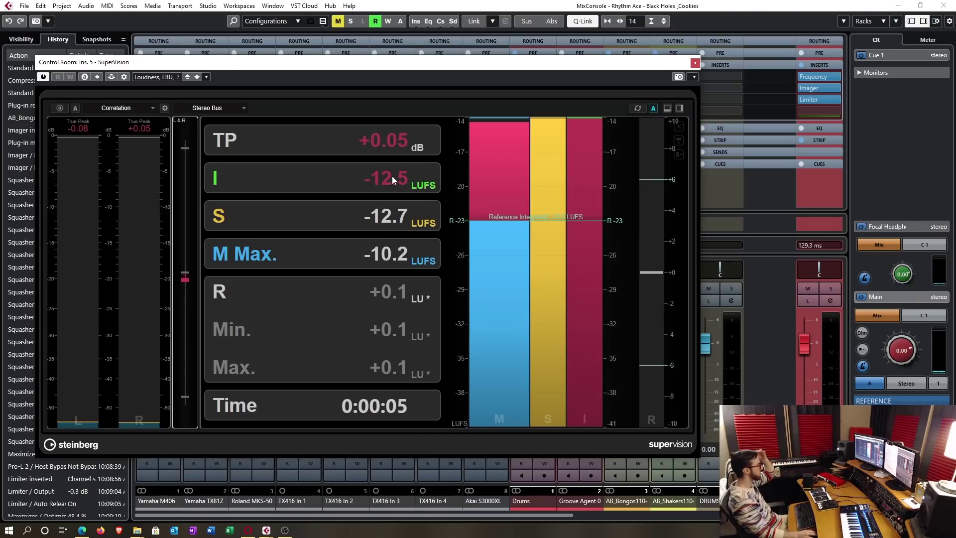
Revisit Music, Editing, H to view the Chromagram's list of module types, and examine the Spectrogram in Music, Editing, L
{"action": "left_click", "coordinate": [160, 77]}
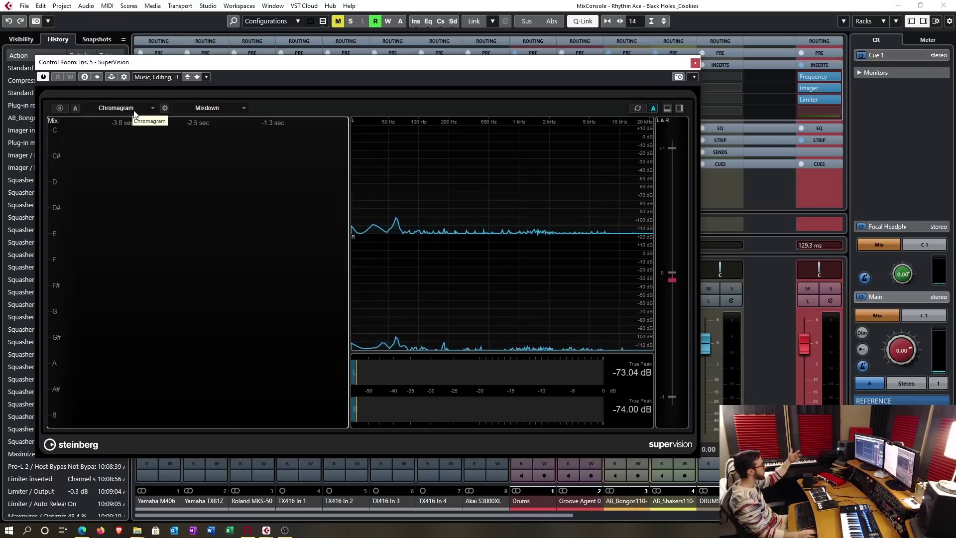
{"action": "left_click", "coordinate": [133, 110]}
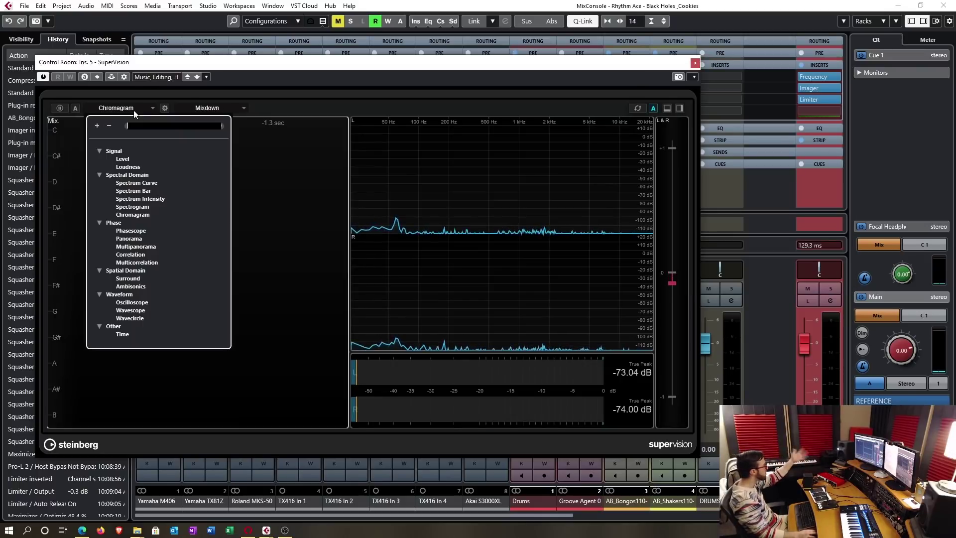
{"action": "left_click", "coordinate": [138, 109]}
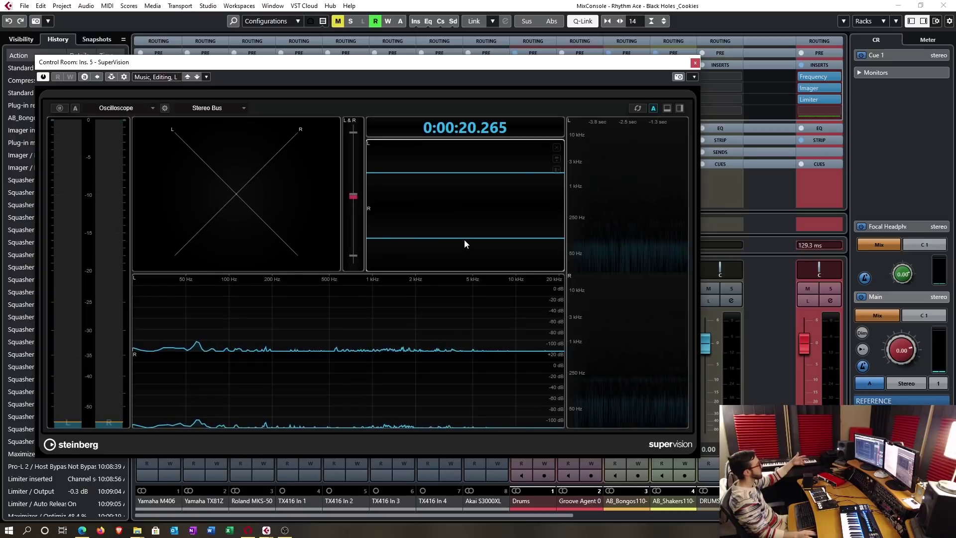
{"action": "double_click", "coordinate": [615, 218]}
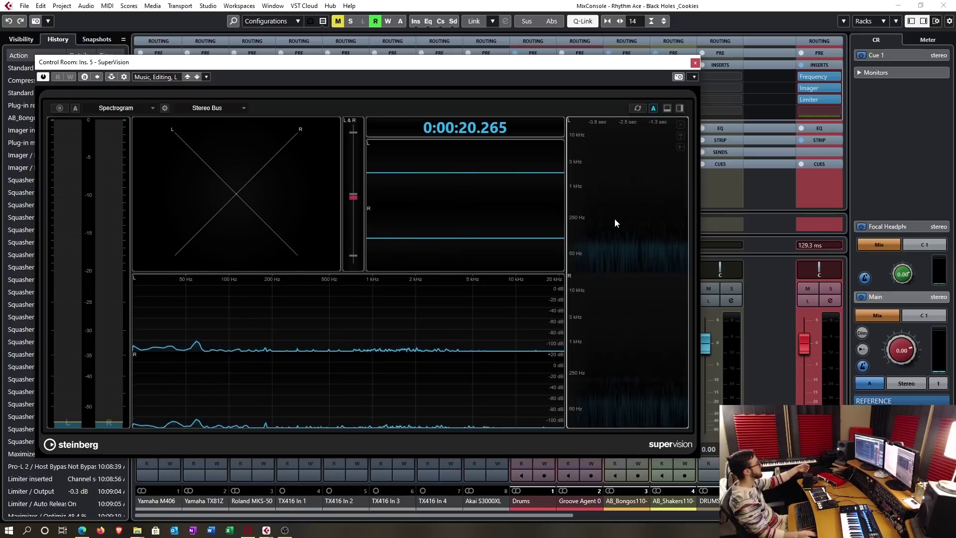
{"action": "double_click", "coordinate": [618, 224]}
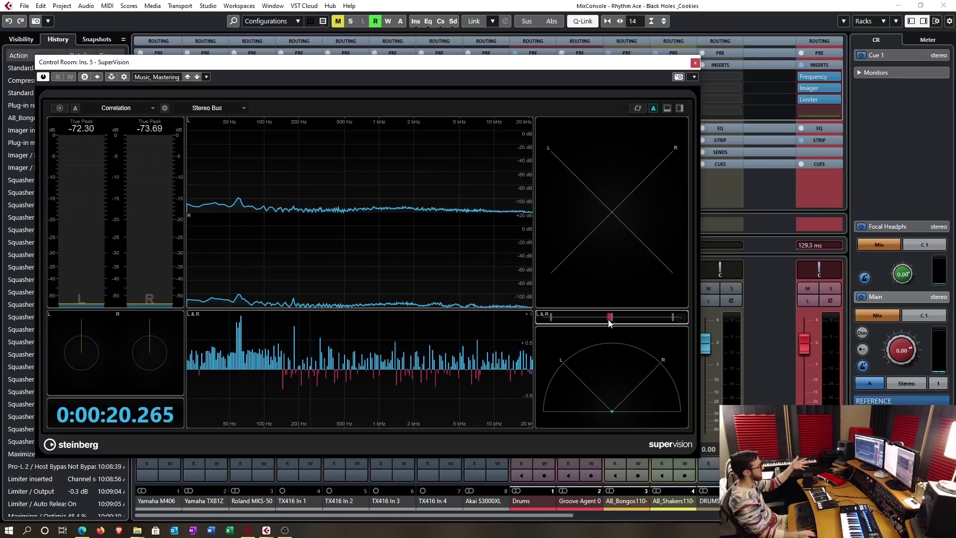
Examine the Mastering preset's Multicorrelation, Panorama, Phasescope, Wavecircle, Time and Spectrum Curve modules, and view the available module types
{"action": "left_click", "coordinate": [462, 346]}
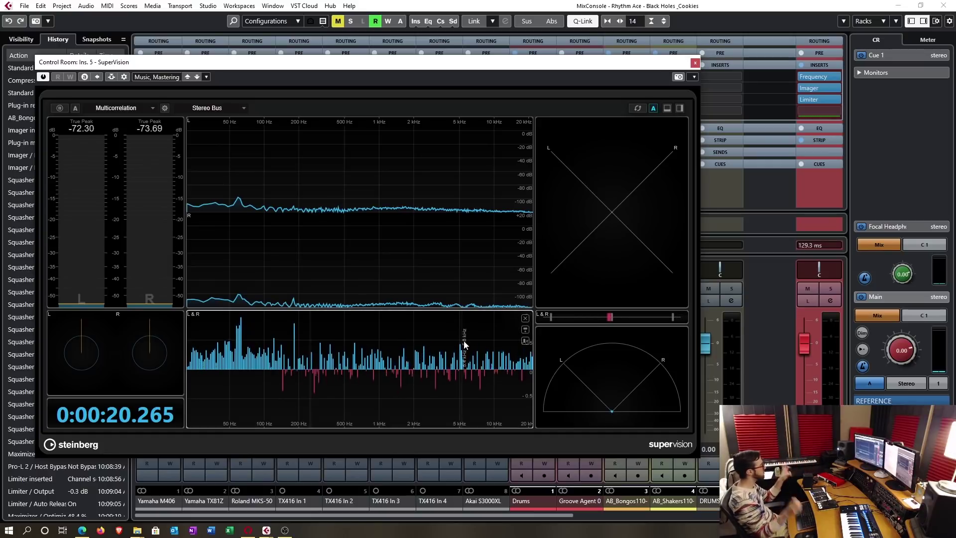
{"action": "left_click", "coordinate": [672, 366]}
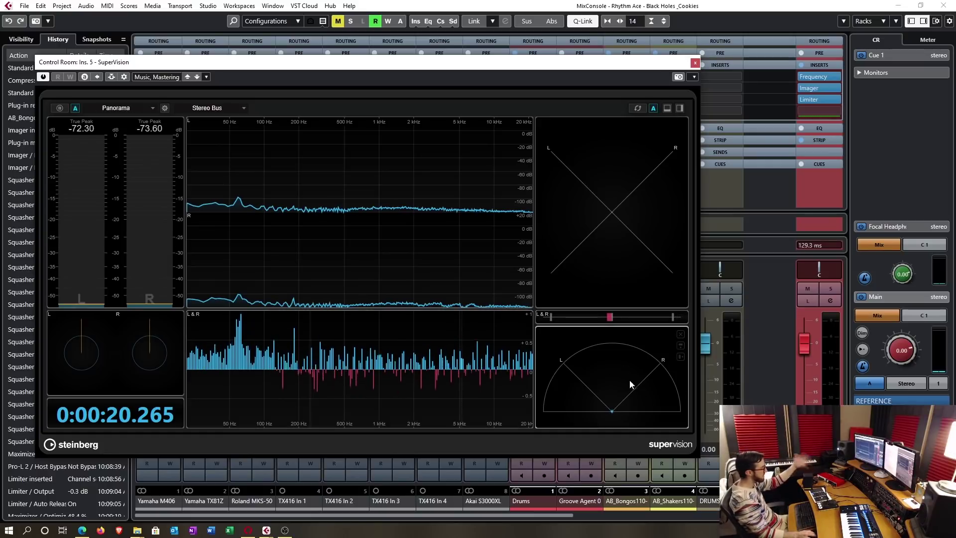
{"action": "left_click", "coordinate": [611, 206]}
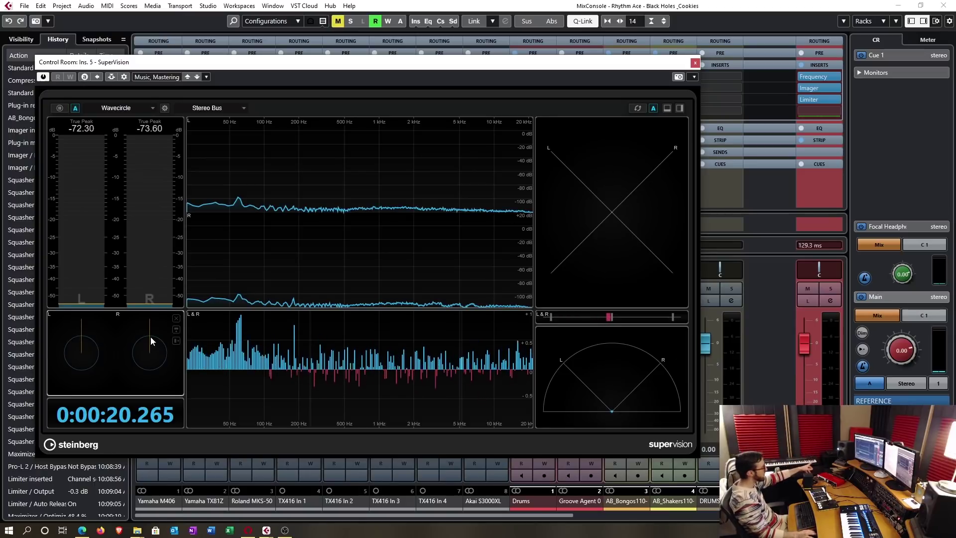
{"action": "left_click", "coordinate": [128, 428]}
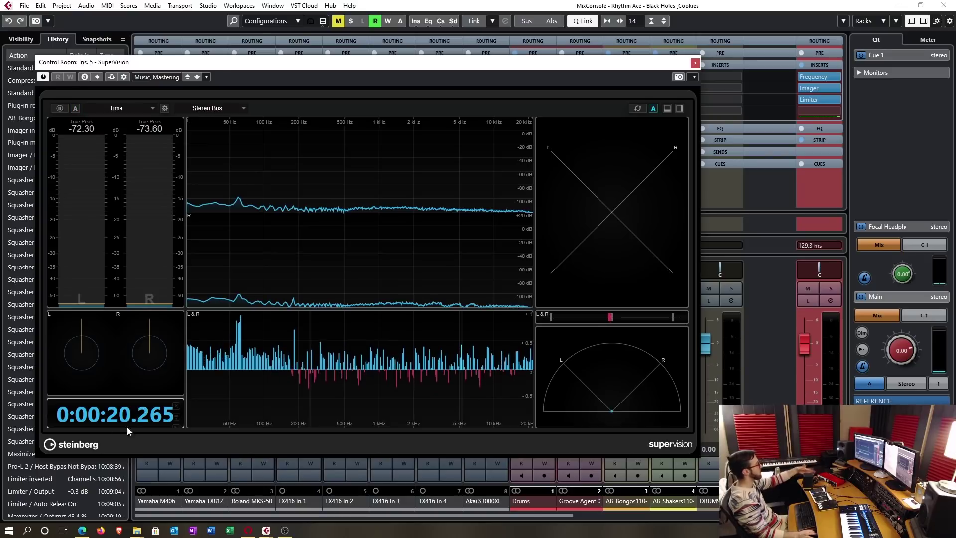
{"action": "left_click", "coordinate": [215, 249]}
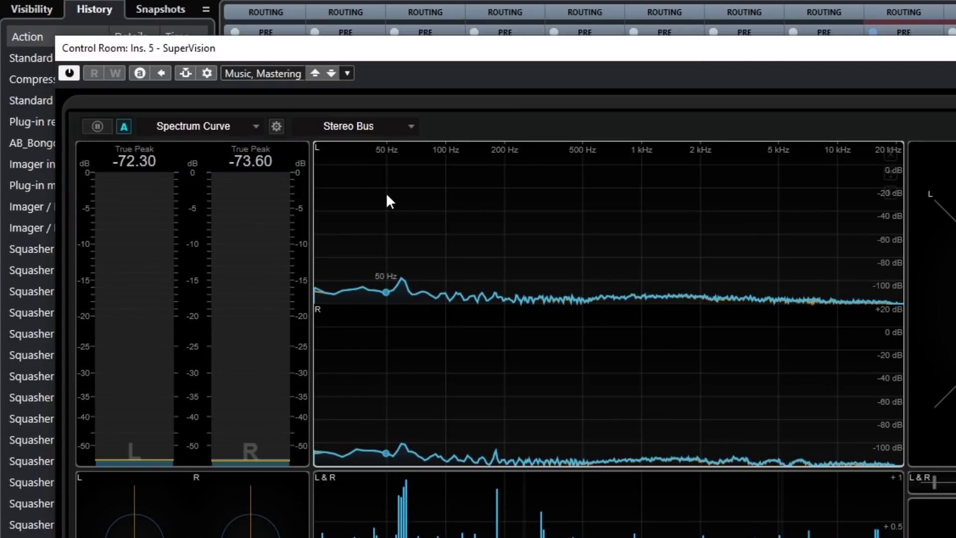
{"action": "left_click", "coordinate": [219, 126]}
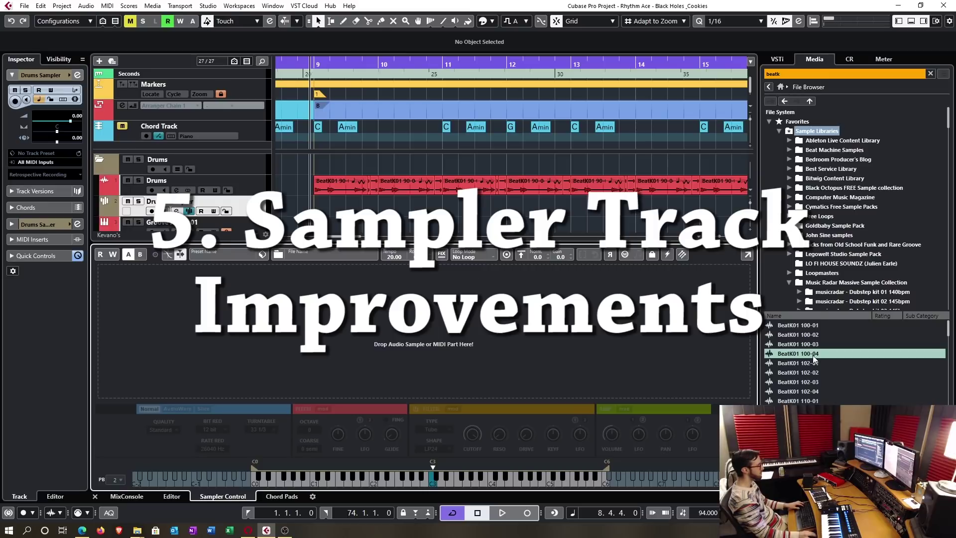
Load the BeatK01 100-04 sample into the Drums Sampler track and set its playback mode to Slice
{"action": "left_click_drag", "start_coordinate": [813, 355], "coordinate": [429, 333]}
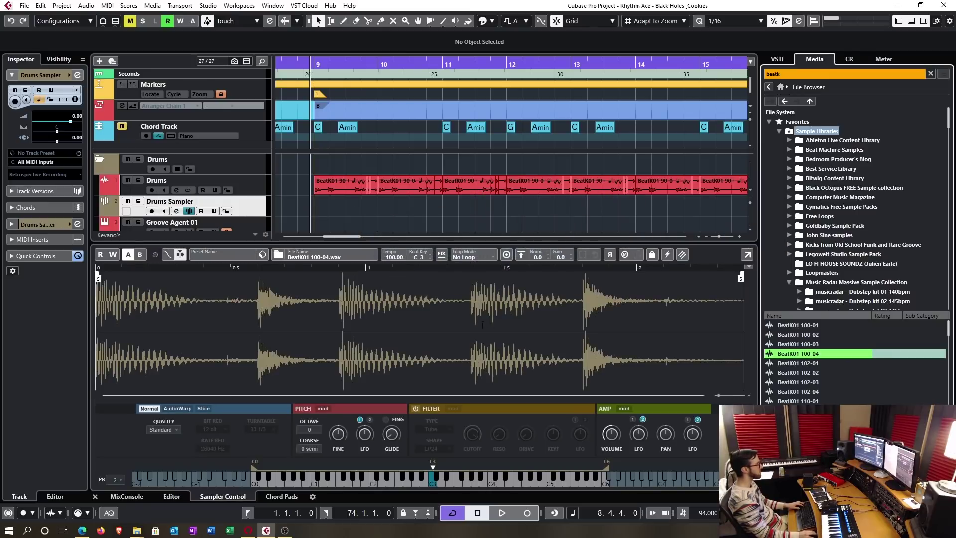
{"action": "left_click", "coordinate": [200, 408]}
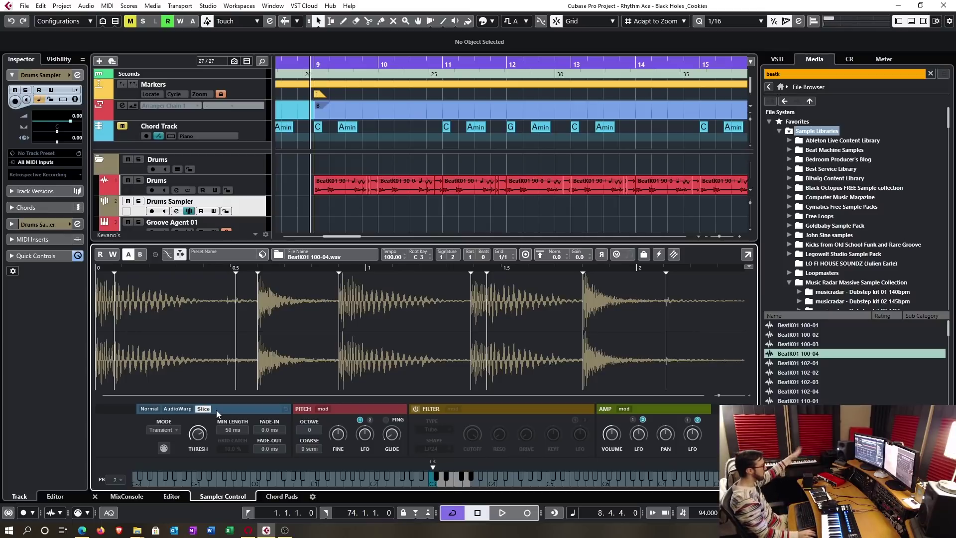
Set the slice mode to Grid and try finer grid resolutions, ending on 1/8
{"action": "left_click", "coordinate": [176, 431]}
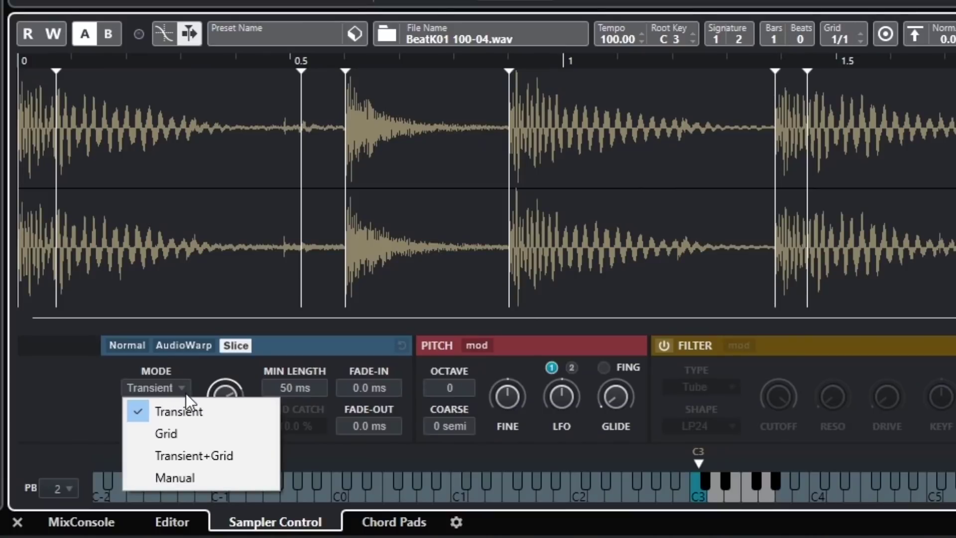
{"action": "left_click", "coordinate": [219, 432]}
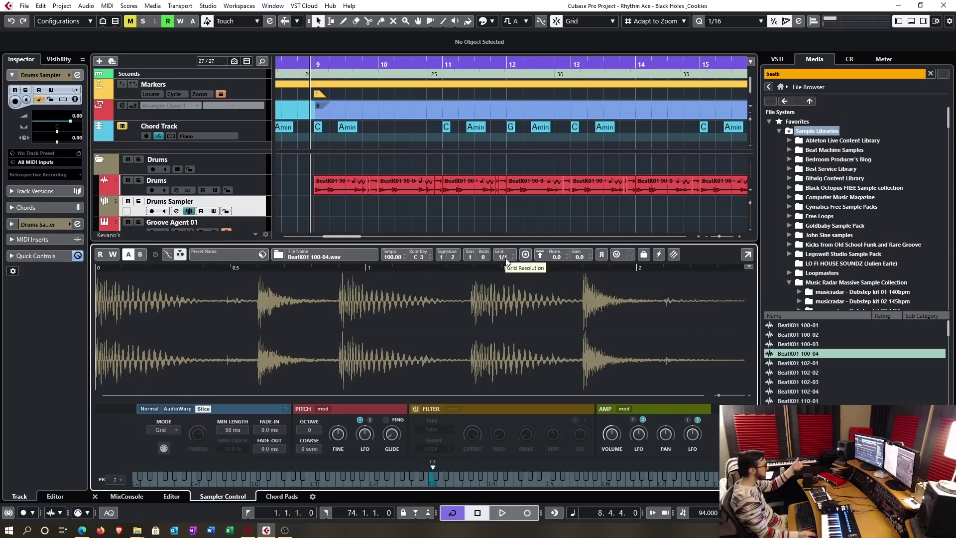
{"action": "scroll", "coordinate": [844, 38], "scroll_direction": "down", "scroll_amount": 2}
{"action": "scroll", "coordinate": [506, 259], "scroll_direction": "down", "scroll_amount": 1}
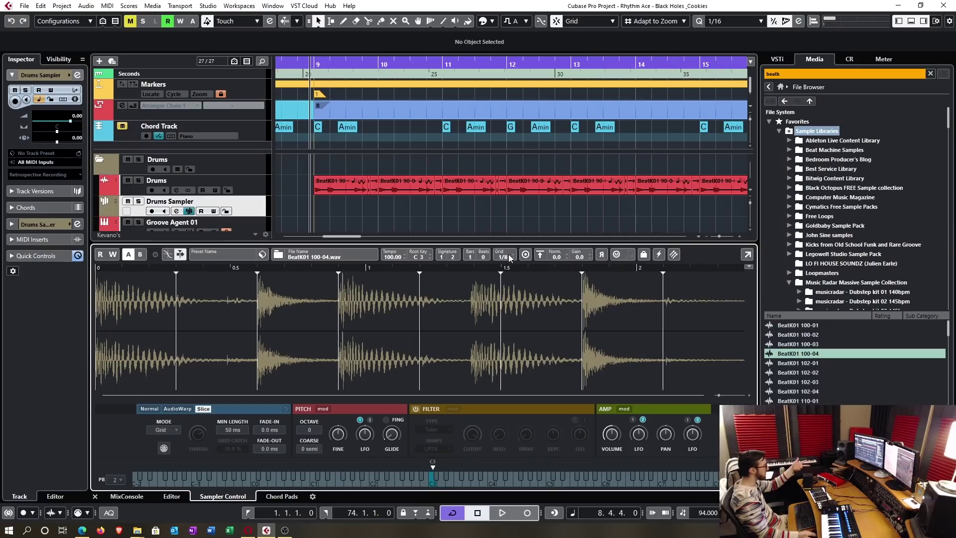
{"action": "scroll", "coordinate": [506, 259], "scroll_direction": "down", "scroll_amount": 1}
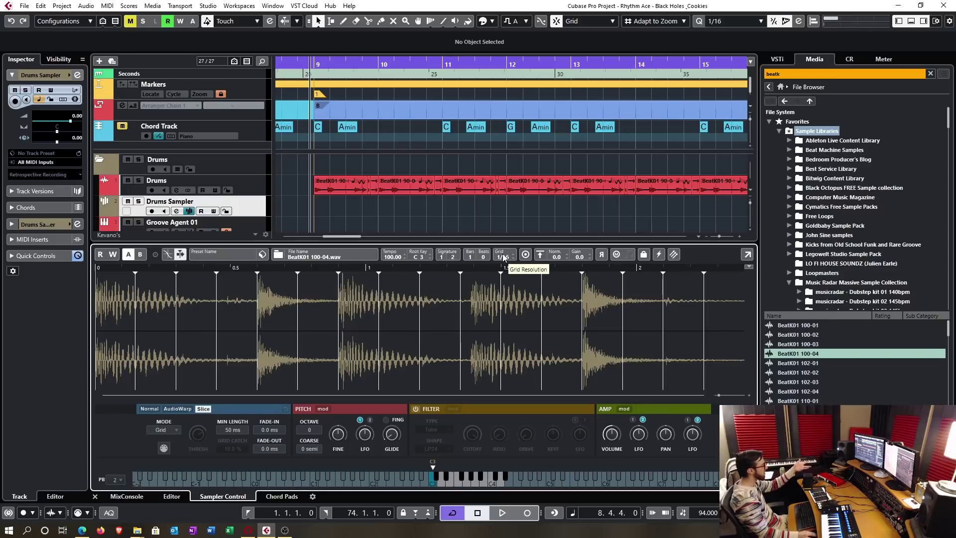
{"action": "scroll", "coordinate": [510, 254], "scroll_direction": "up", "scroll_amount": 1}
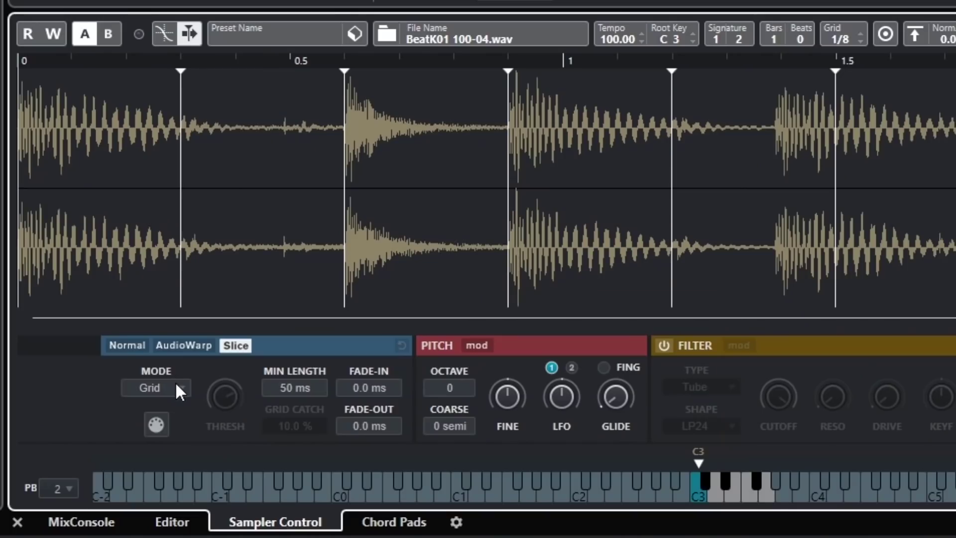
Try the Transient+Grid and Manual slice modes, and return the slice mode to Transient
{"action": "left_click", "coordinate": [173, 430]}
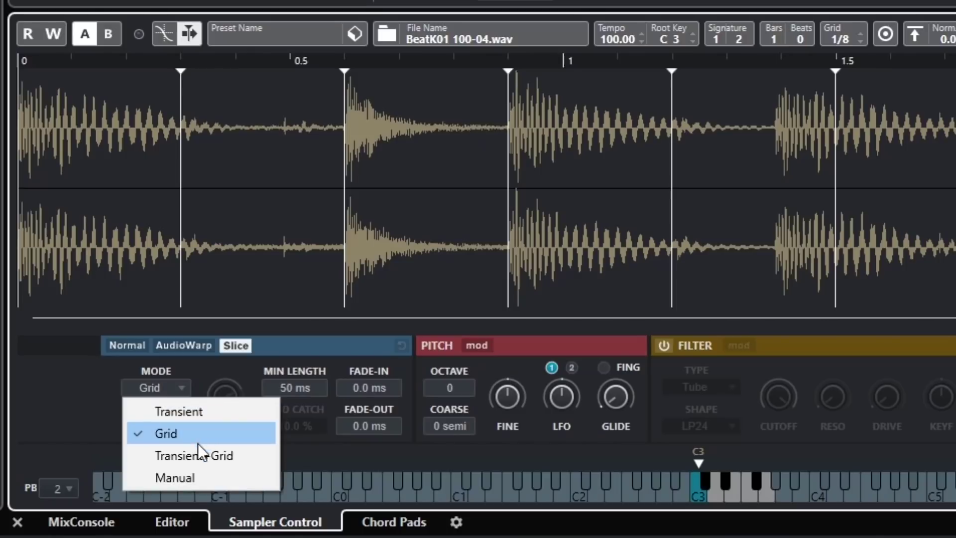
{"action": "left_click", "coordinate": [196, 457]}
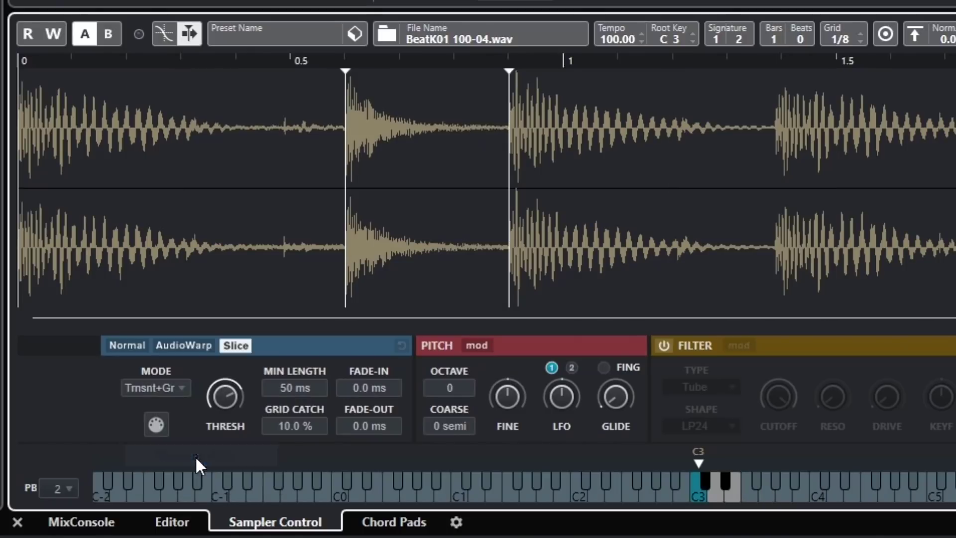
{"action": "left_click", "coordinate": [156, 388]}
{"action": "left_click", "coordinate": [184, 480]}
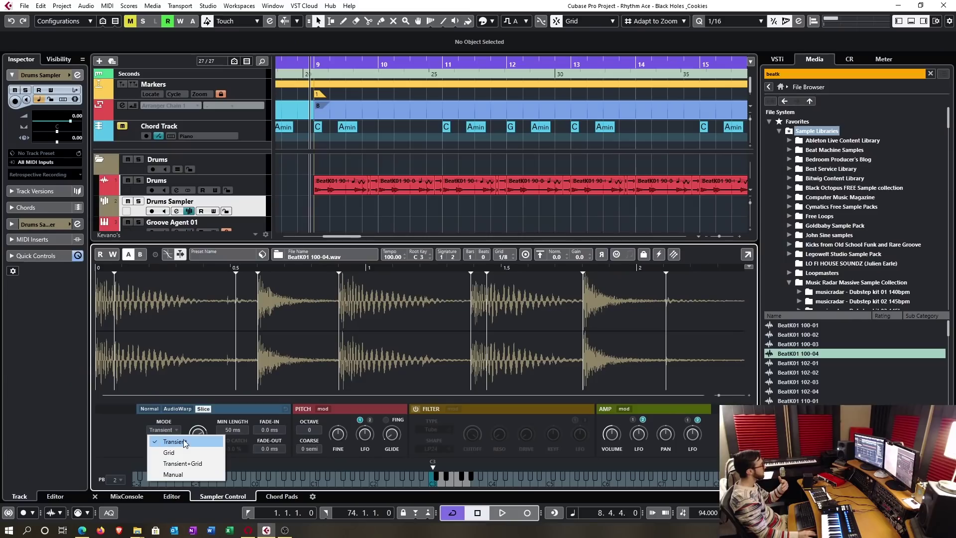
{"action": "left_click", "coordinate": [185, 440]}
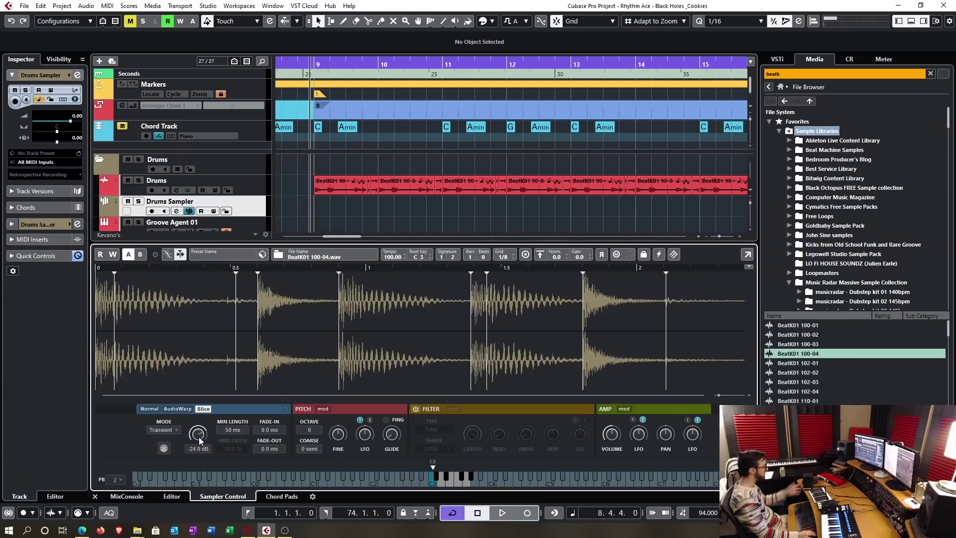
Adjust the slice threshold up and down to compare transient detection, trying values such as -25.0 dB and -3.4 dB
{"action": "left_click_drag", "start_coordinate": [198, 436], "coordinate": [166, 446]}
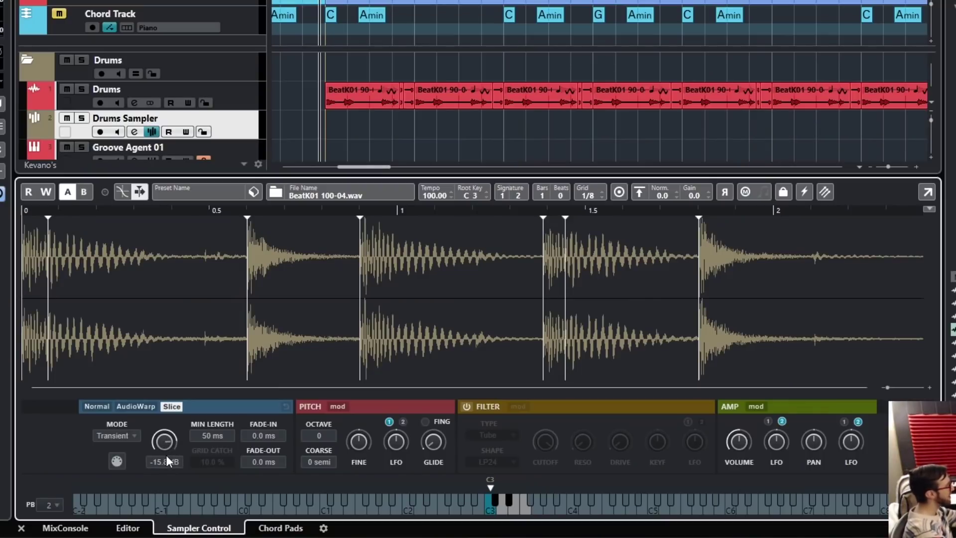
{"action": "left_click_drag", "start_coordinate": [165, 461], "coordinate": [167, 468]}
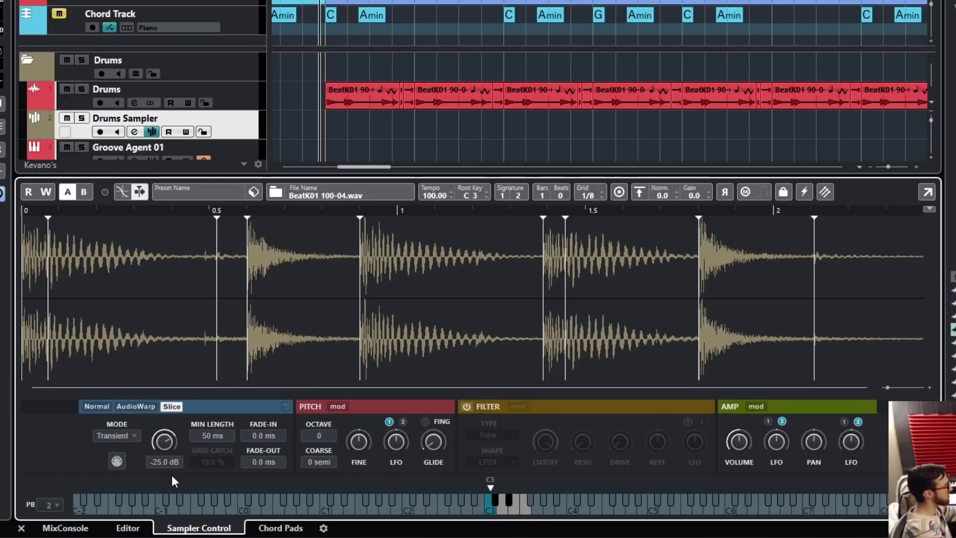
{"action": "left_click_drag", "start_coordinate": [172, 479], "coordinate": [172, 484]}
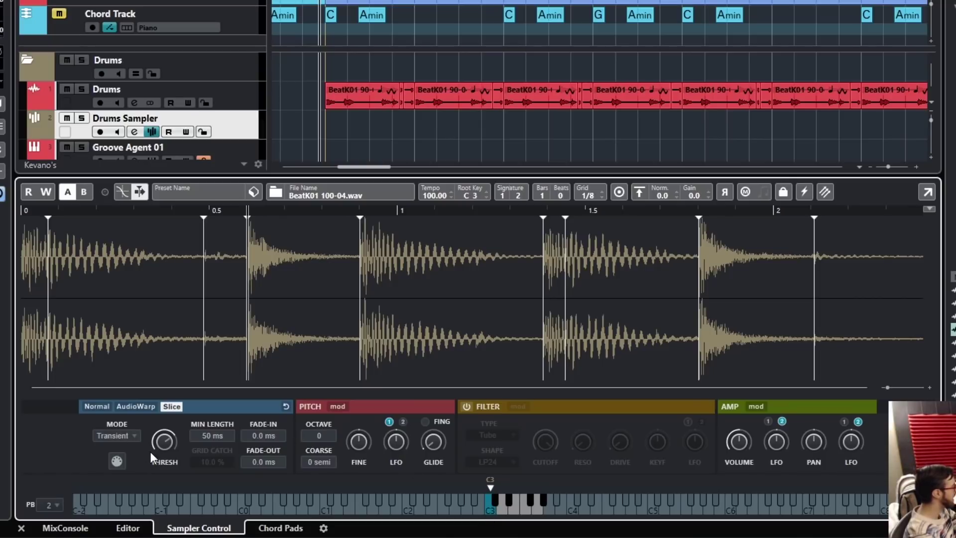
{"action": "left_click_drag", "start_coordinate": [166, 444], "coordinate": [166, 411]}
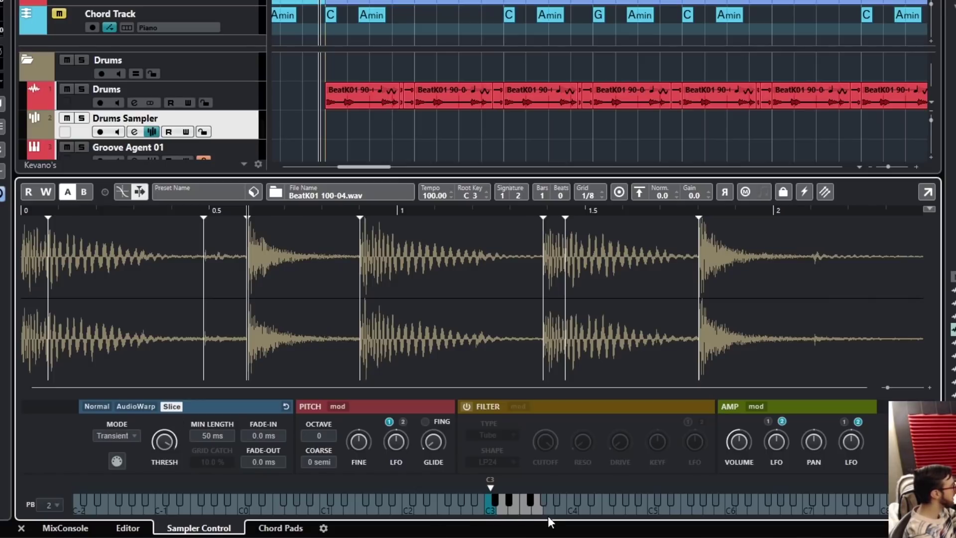
{"action": "mouse_move", "coordinate": [164, 455]}
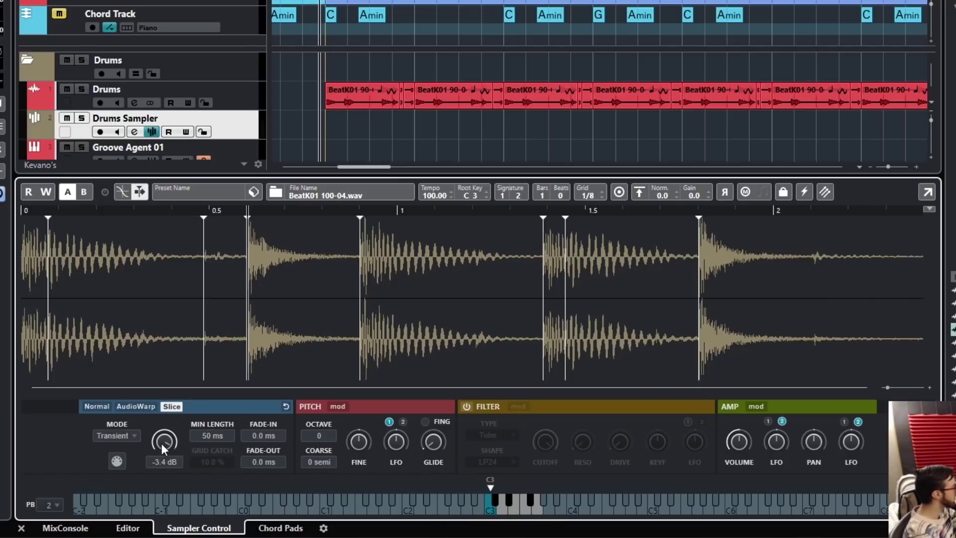
{"action": "left_click_drag", "start_coordinate": [162, 443], "coordinate": [160, 441]}
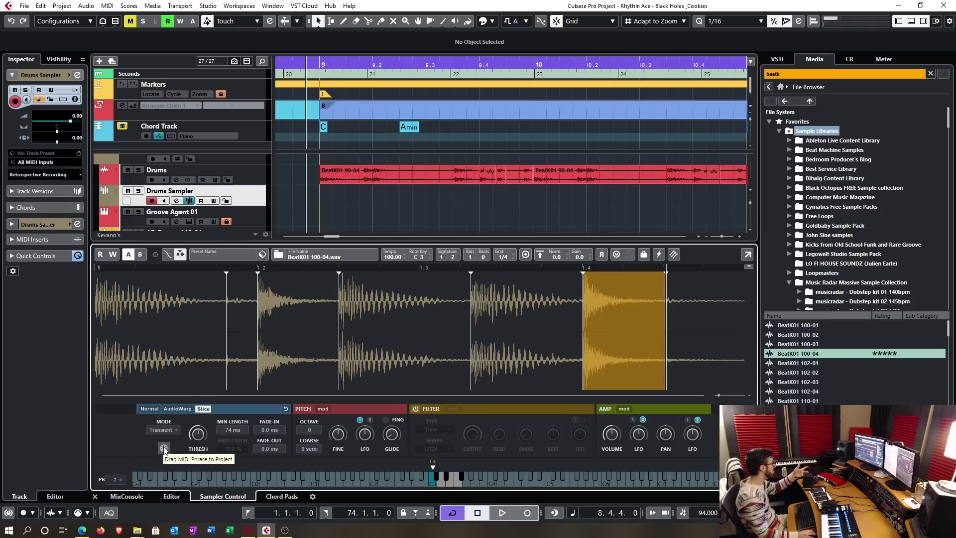
Place the slices' MIDI phrase at bar 9 on the Drums Sampler track and audition it as a loop with its notes open in the editor
{"action": "left_click_drag", "start_coordinate": [163, 448], "coordinate": [324, 199]}
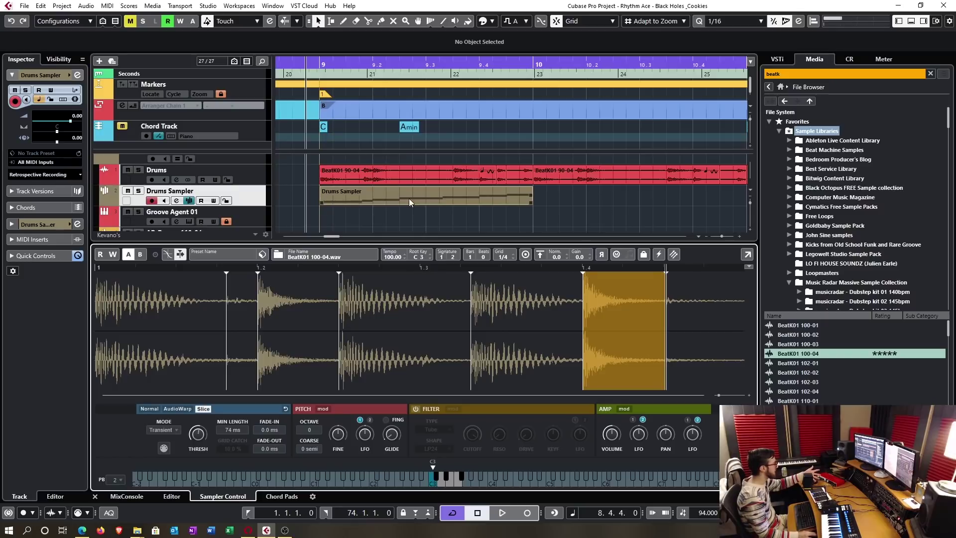
{"action": "double_click", "coordinate": [349, 192]}
{"action": "key", "text": "p"}
{"action": "key", "text": "space"}
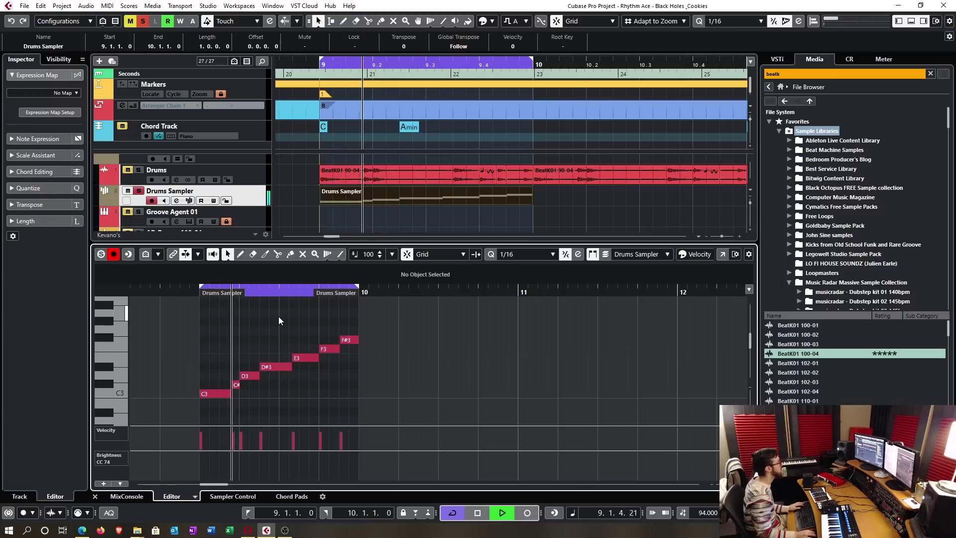
{"action": "key", "text": "space"}
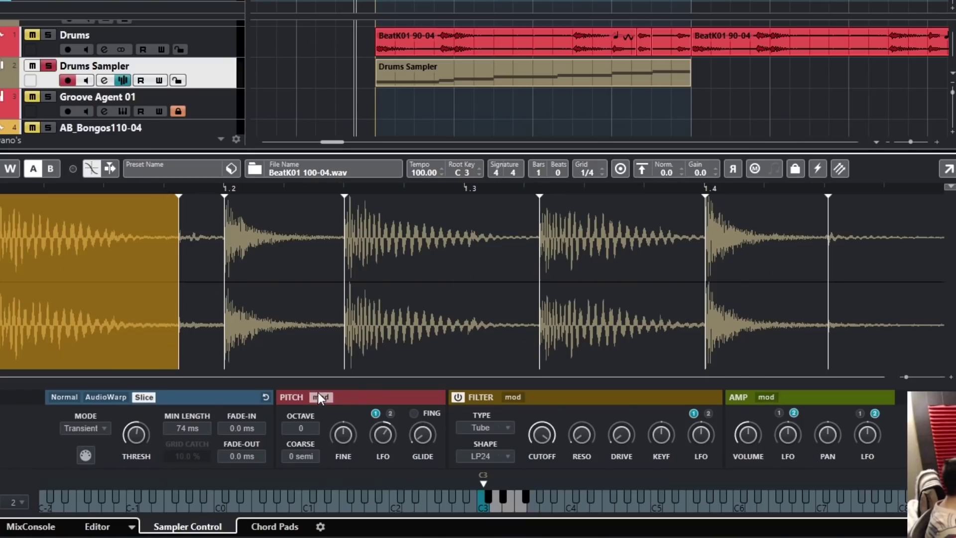
Examine the Pitch, Filter and Amp modulator envelopes of the sampler track
{"action": "left_click", "coordinate": [322, 408]}
{"action": "left_click", "coordinate": [454, 409]}
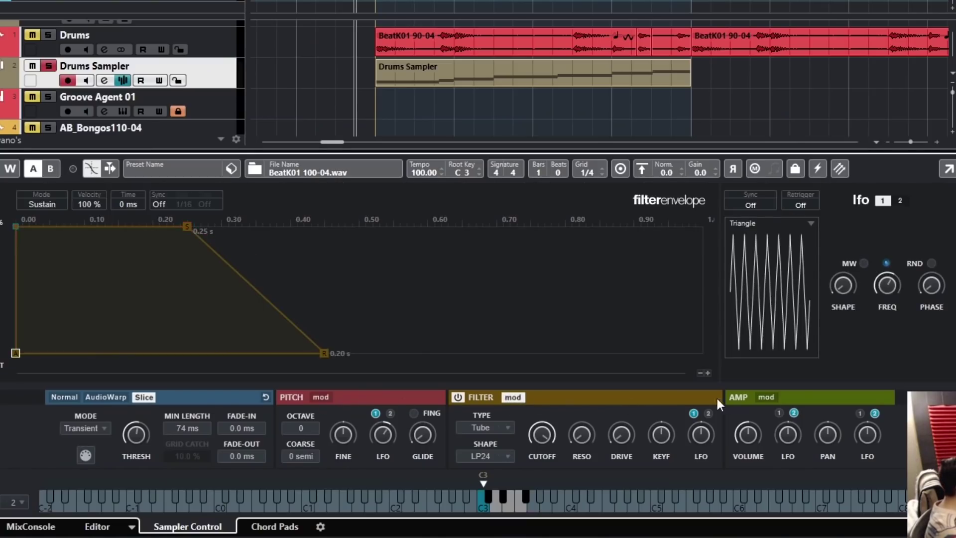
{"action": "left_click", "coordinate": [766, 397]}
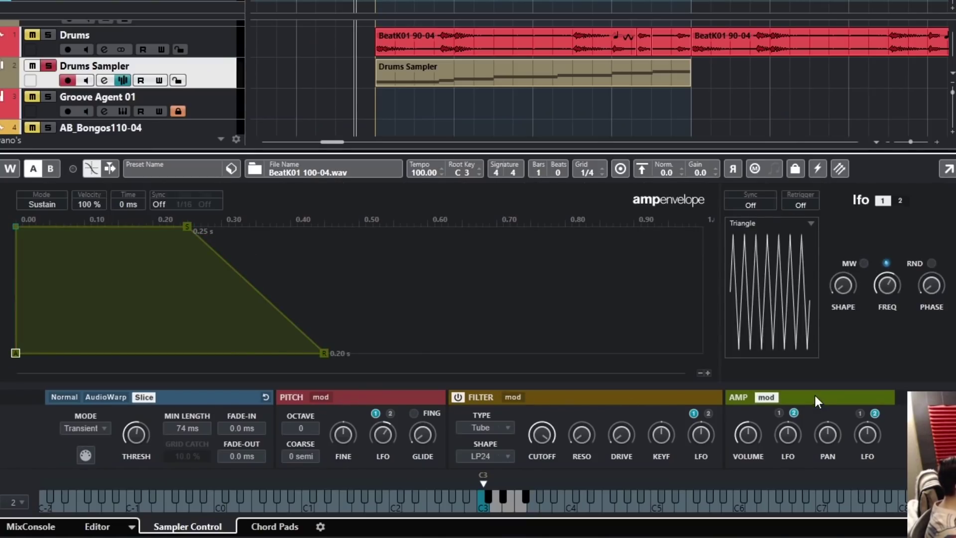
{"action": "left_click", "coordinate": [767, 397]}
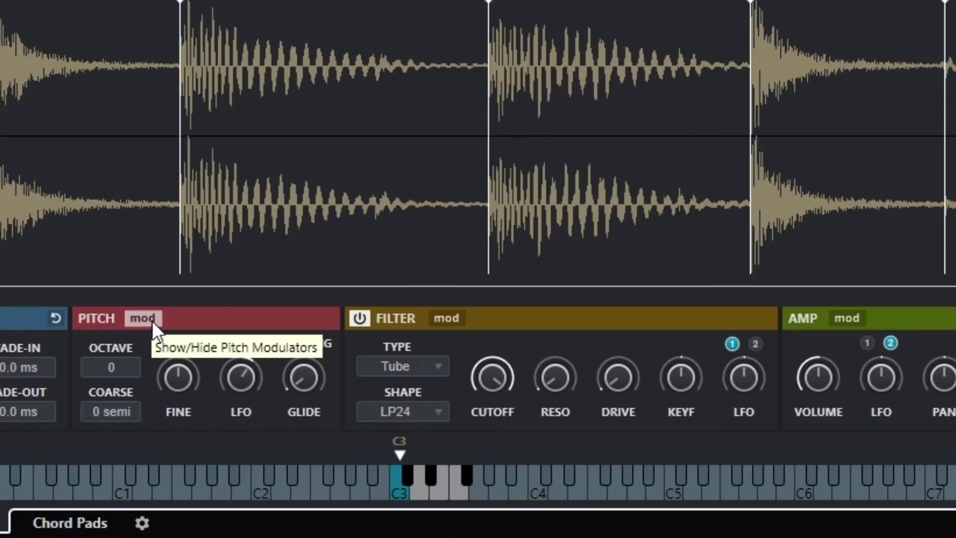
{"action": "left_click", "coordinate": [143, 318]}
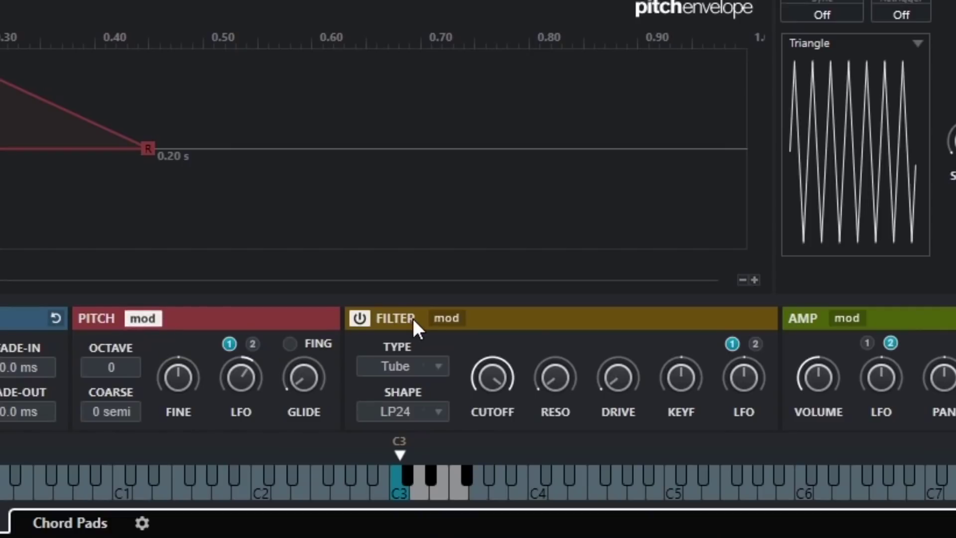
{"action": "left_click", "coordinate": [446, 323]}
{"action": "left_click", "coordinate": [846, 319]}
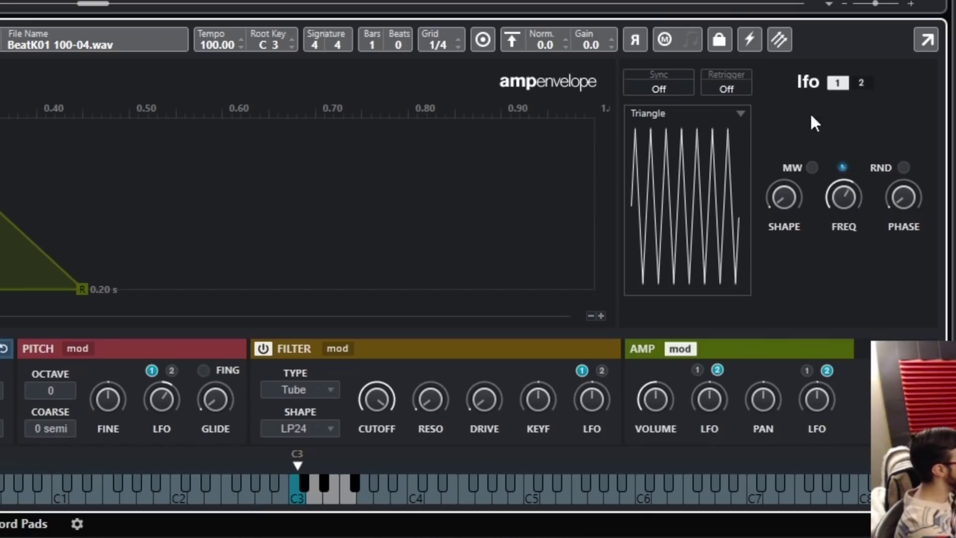
View LFO 1's available waveforms and compare its settings with those of LFO 2
{"action": "left_click", "coordinate": [741, 115]}
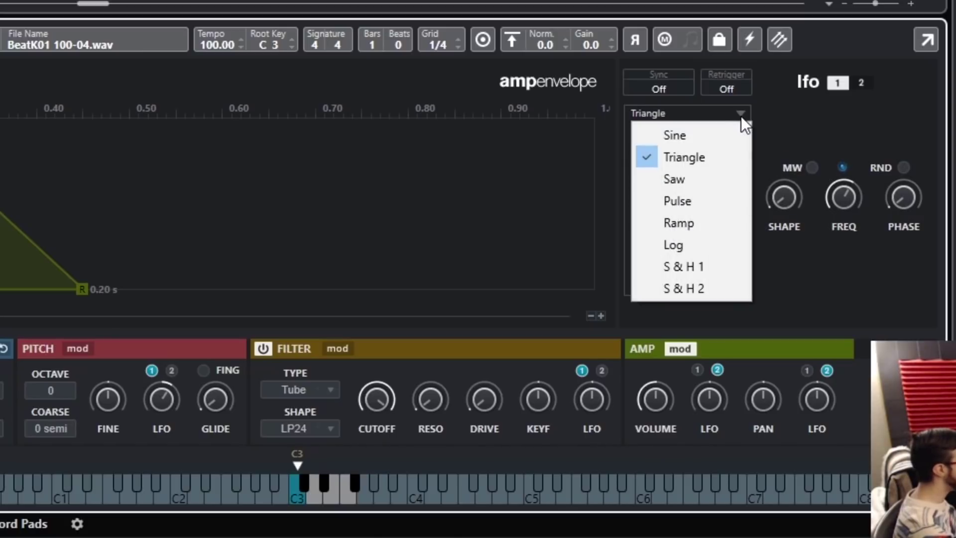
{"action": "left_click", "coordinate": [710, 135]}
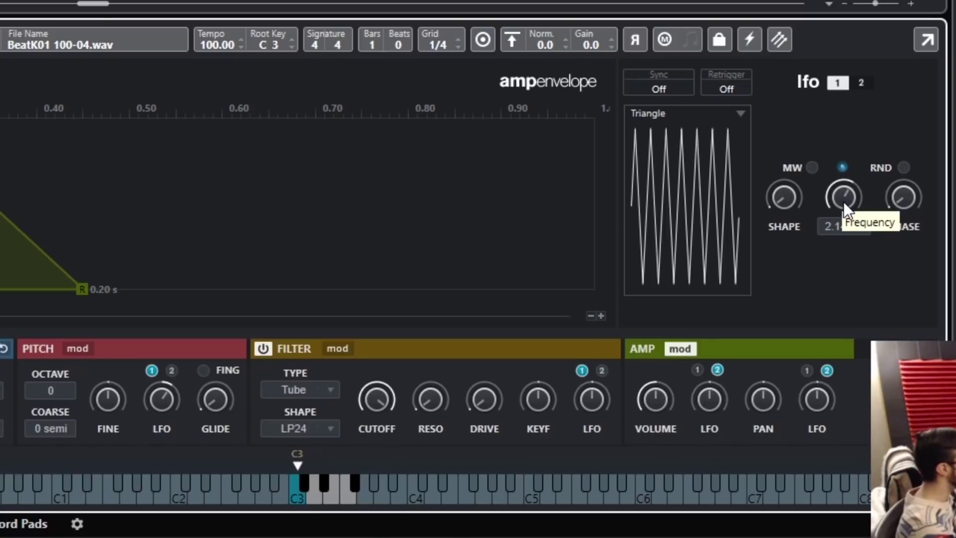
{"action": "left_click", "coordinate": [862, 82]}
{"action": "mouse_move", "coordinate": [852, 202]}
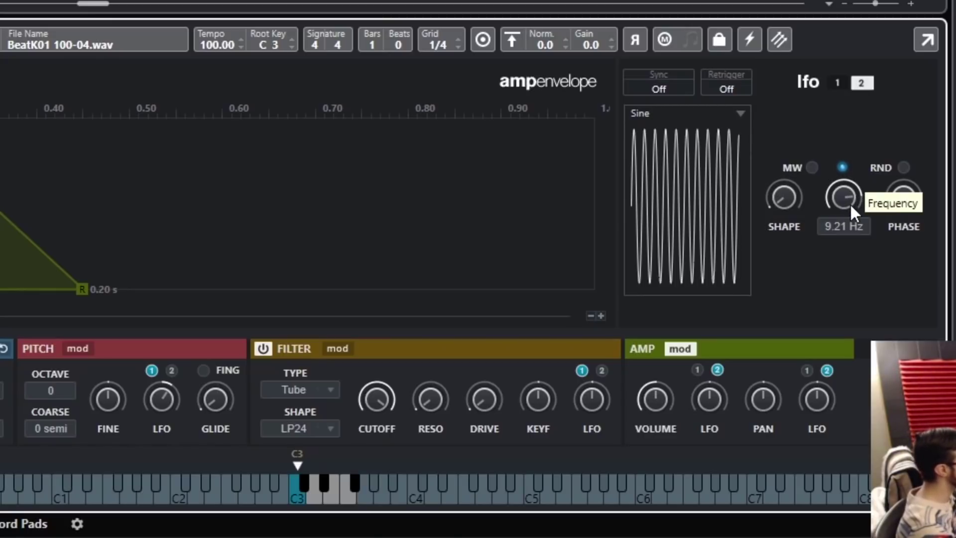
{"action": "left_click", "coordinate": [838, 83]}
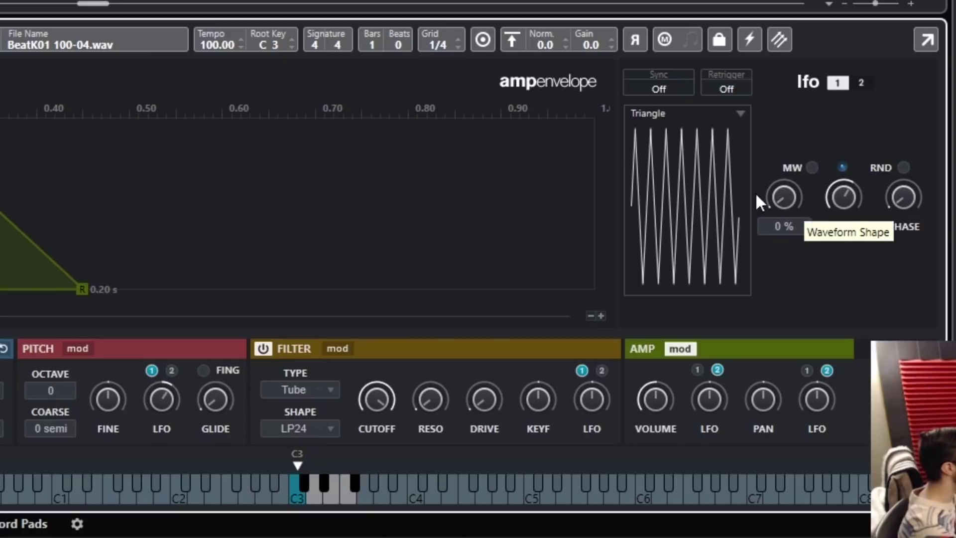
Enable mod wheel scaling of LFO 1's output and audition the loop
{"action": "mouse_move", "coordinate": [795, 204]}
{"action": "left_click_drag", "start_coordinate": [794, 197], "coordinate": [818, 166]}
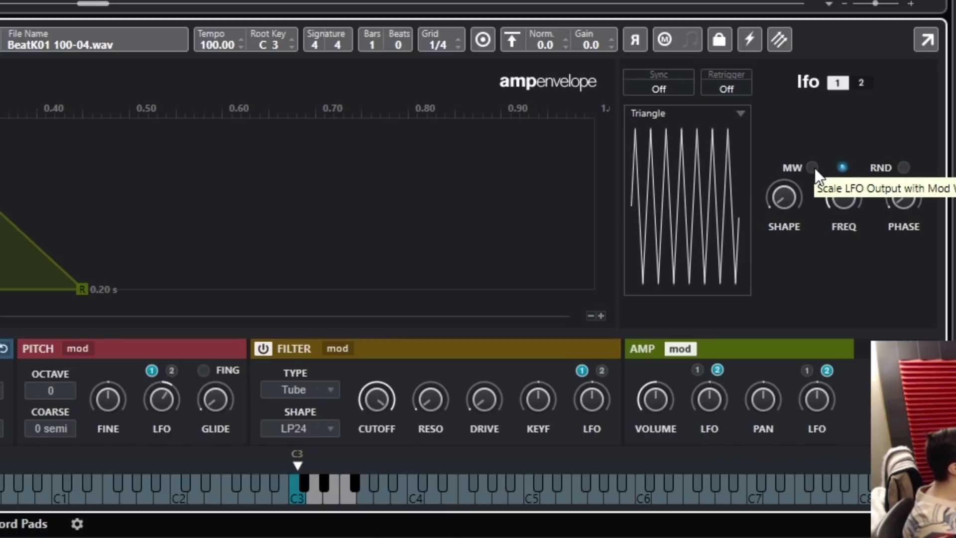
{"action": "left_click", "coordinate": [813, 167]}
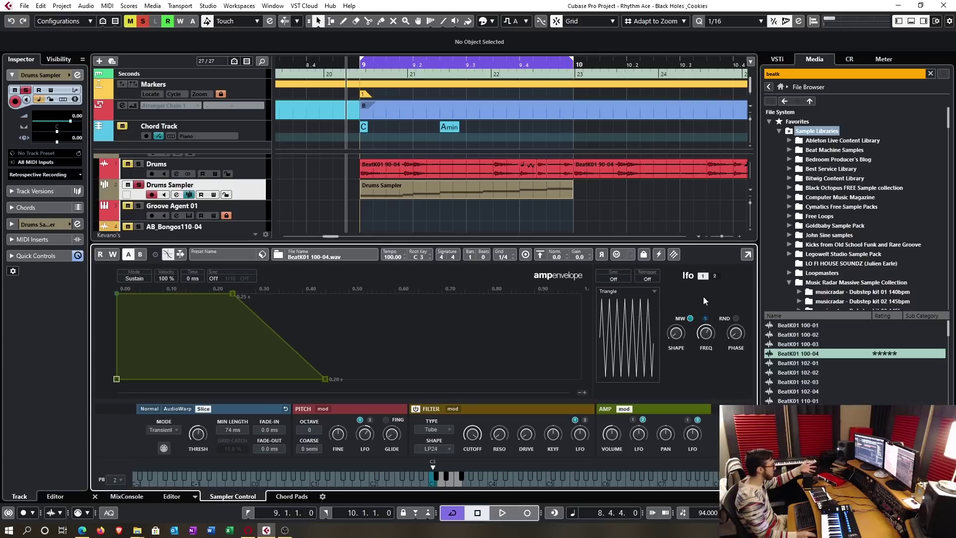
{"action": "key", "text": "space"}
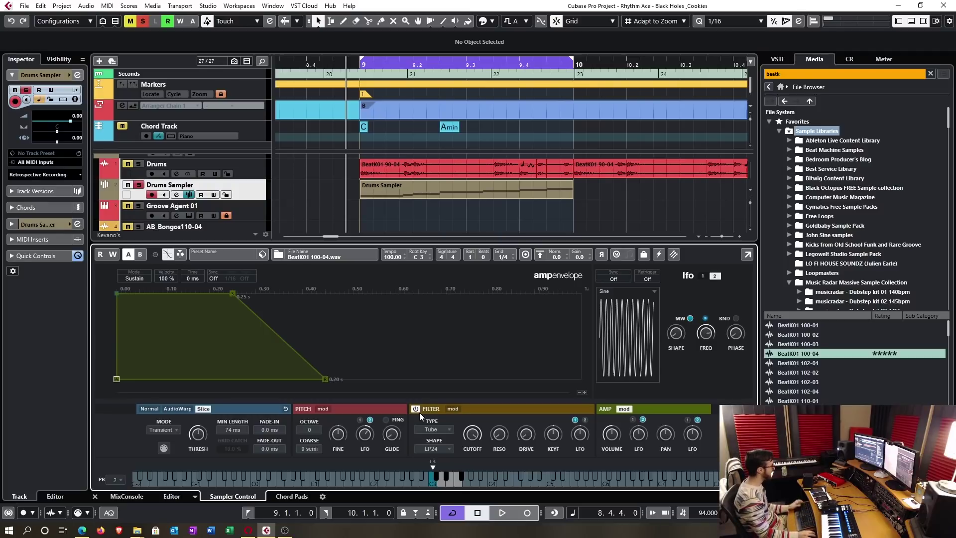
Revisit the Filter and Amp modulators, assign LFO 1 to the Amp volume modulation, and show LFO 2's settings
{"action": "left_click", "coordinate": [453, 409]}
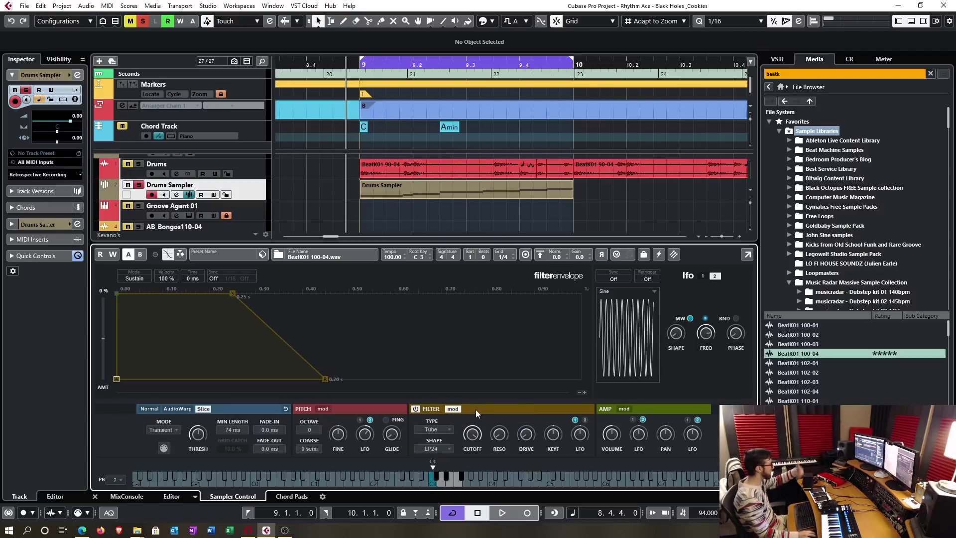
{"action": "left_click", "coordinate": [631, 409]}
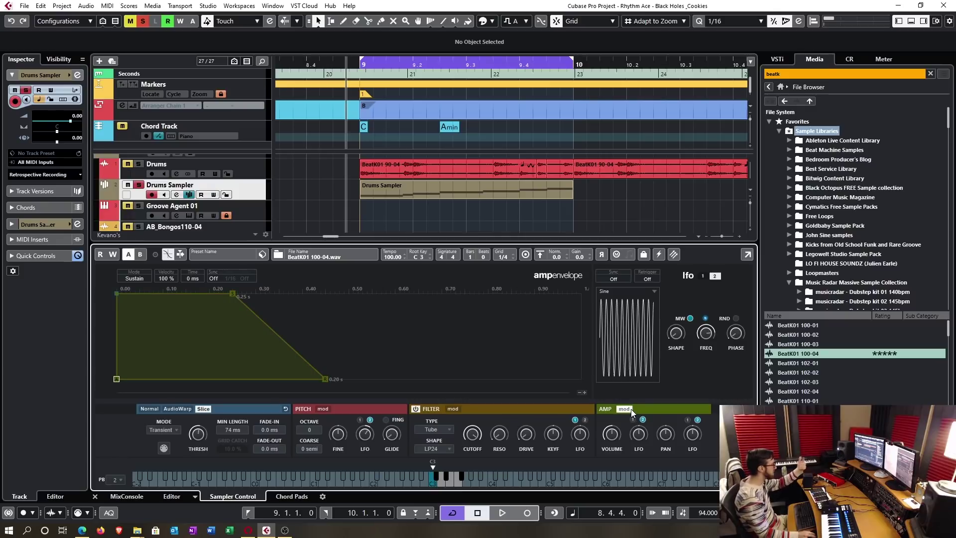
{"action": "left_click", "coordinate": [633, 419]}
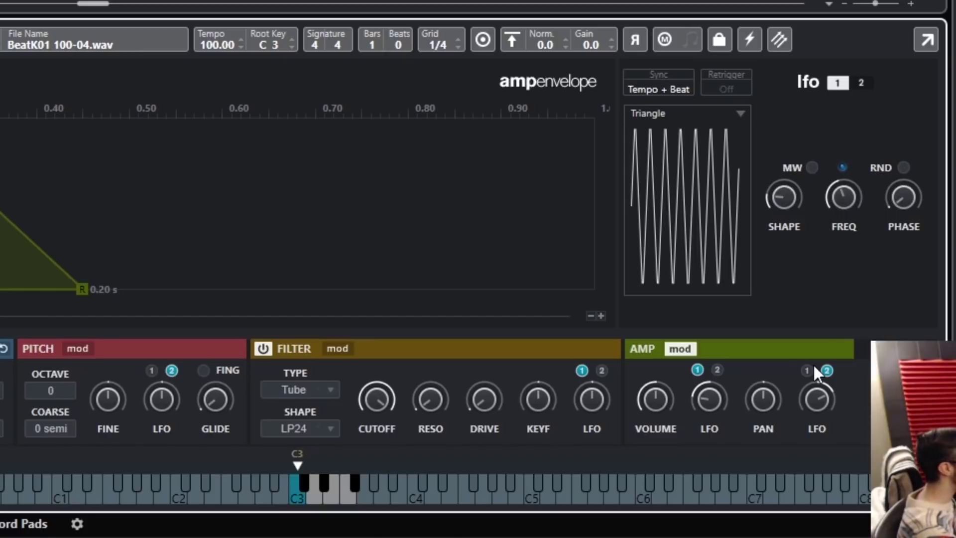
{"action": "left_click", "coordinate": [862, 82]}
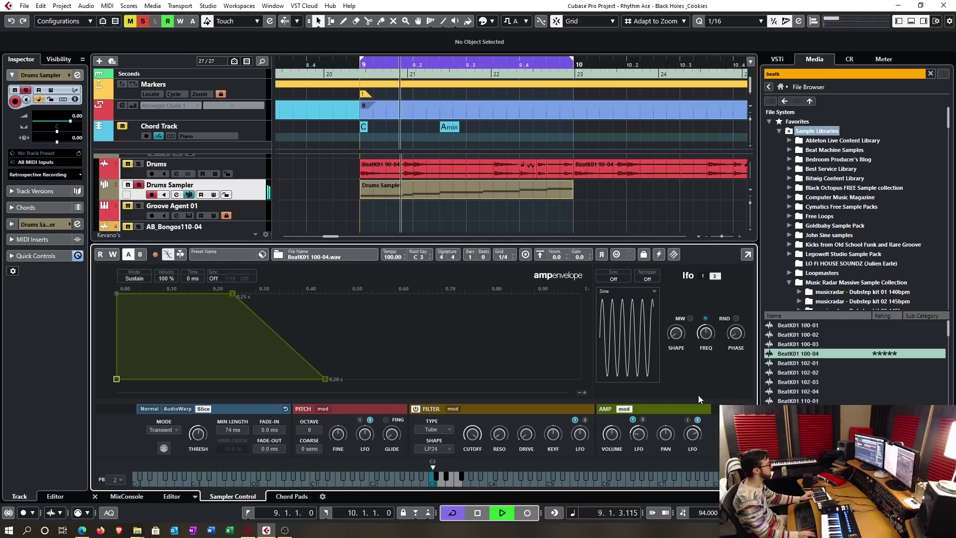
Stop playback and switch the sampler's playback mode to Normal
{"action": "key", "text": "space"}
{"action": "left_click", "coordinate": [150, 409]}
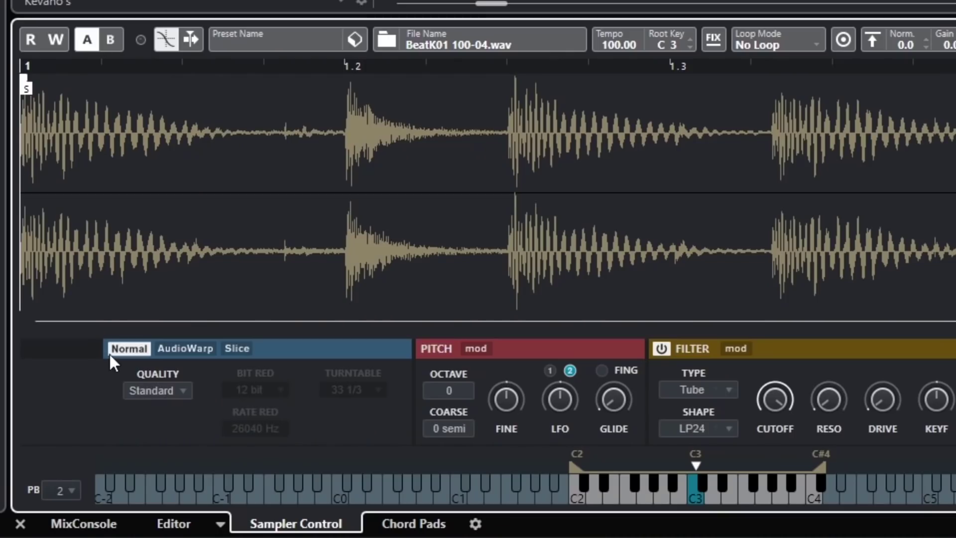
Review the sampler's quality options in Normal mode and set the quality to Vintage
{"action": "left_click", "coordinate": [169, 392]}
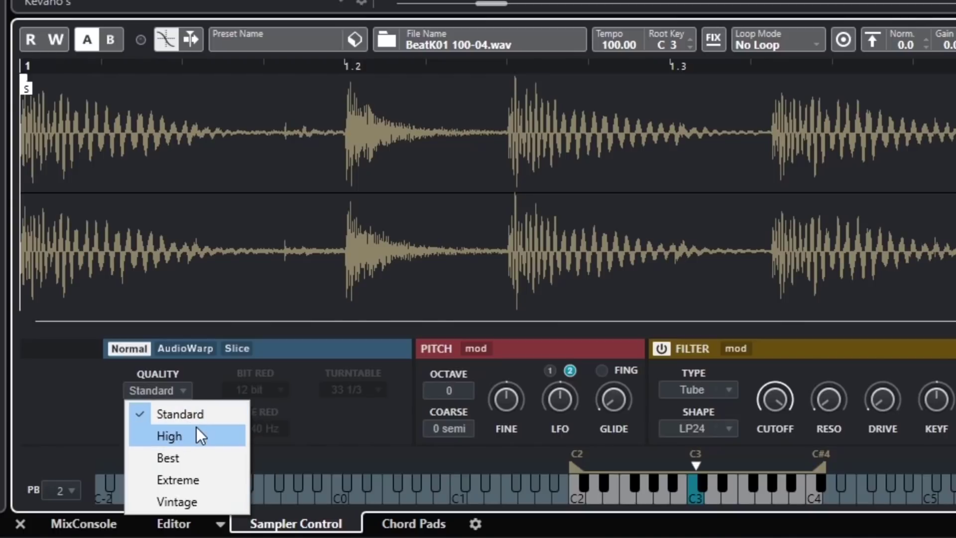
{"action": "left_click", "coordinate": [181, 390]}
{"action": "left_click", "coordinate": [181, 390]}
{"action": "left_click", "coordinate": [205, 482]}
{"action": "left_click", "coordinate": [177, 391]}
{"action": "left_click", "coordinate": [193, 498]}
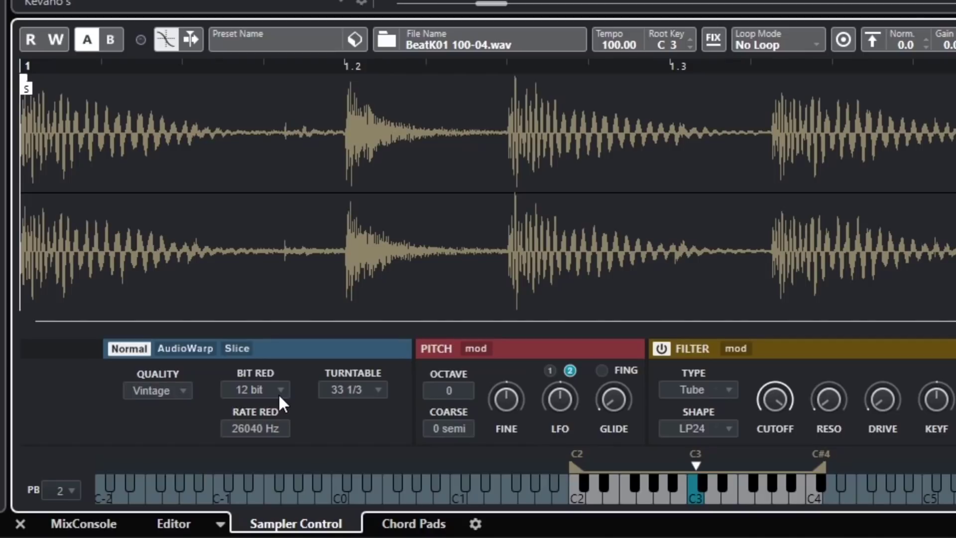
Review the turntable speed and bit reduction options, then set the sampler's rate reduction to 8000 Hz
{"action": "left_click", "coordinate": [375, 388]}
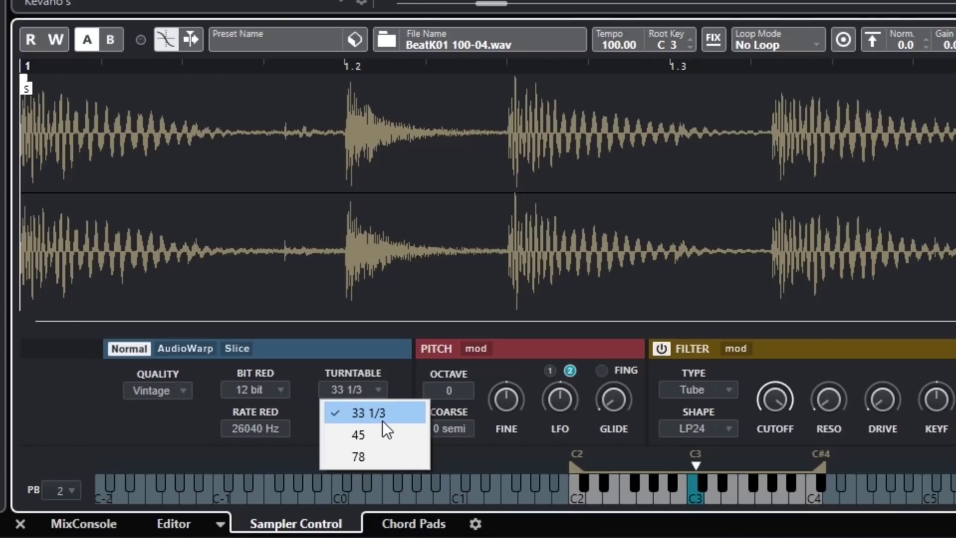
{"action": "left_click", "coordinate": [277, 438]}
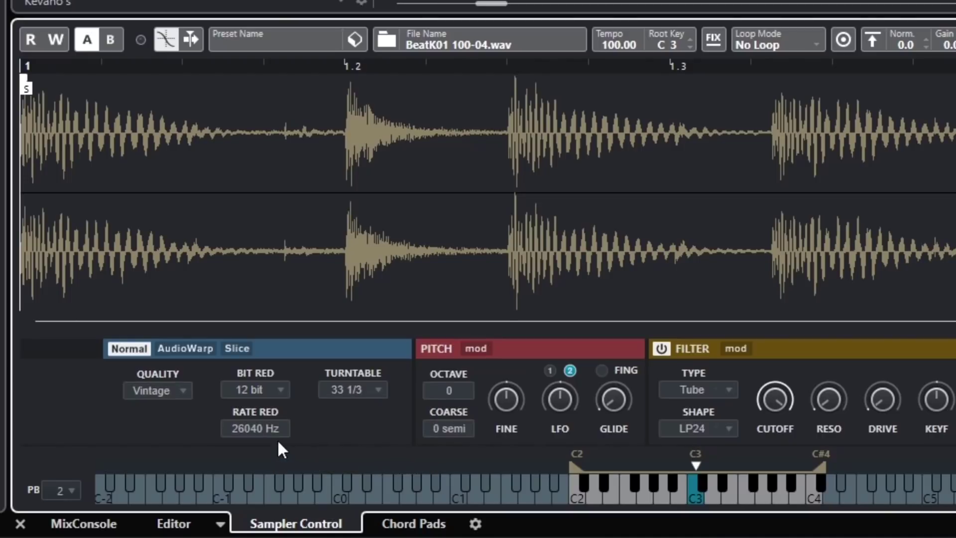
{"action": "left_click", "coordinate": [274, 391]}
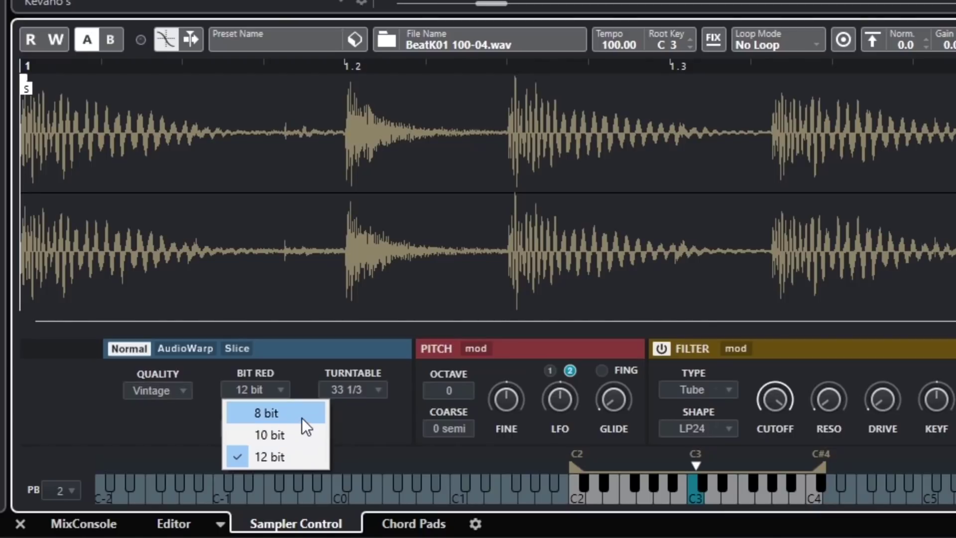
{"action": "left_click", "coordinate": [305, 381]}
{"action": "left_click", "coordinate": [269, 429]}
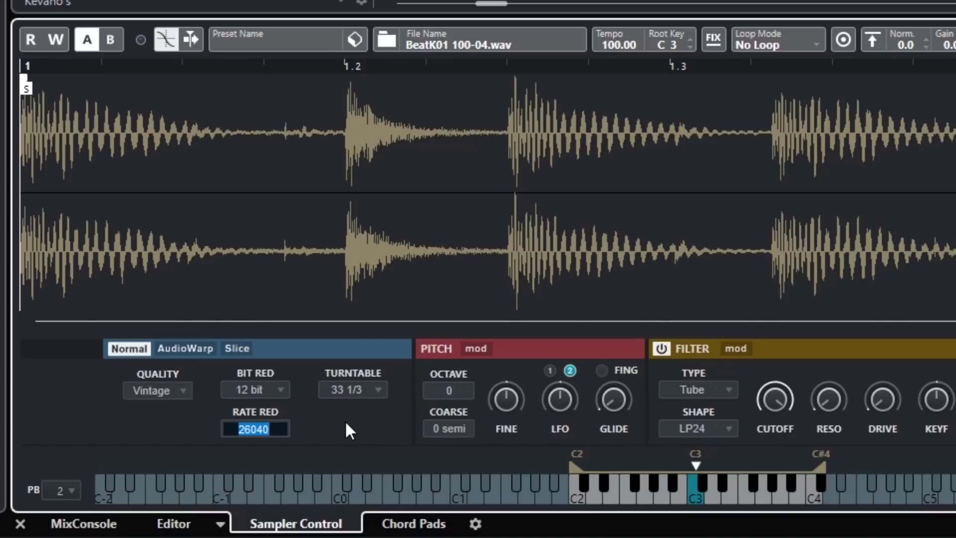
{"action": "type", "text": "8000"}
{"action": "key", "text": "Return"}
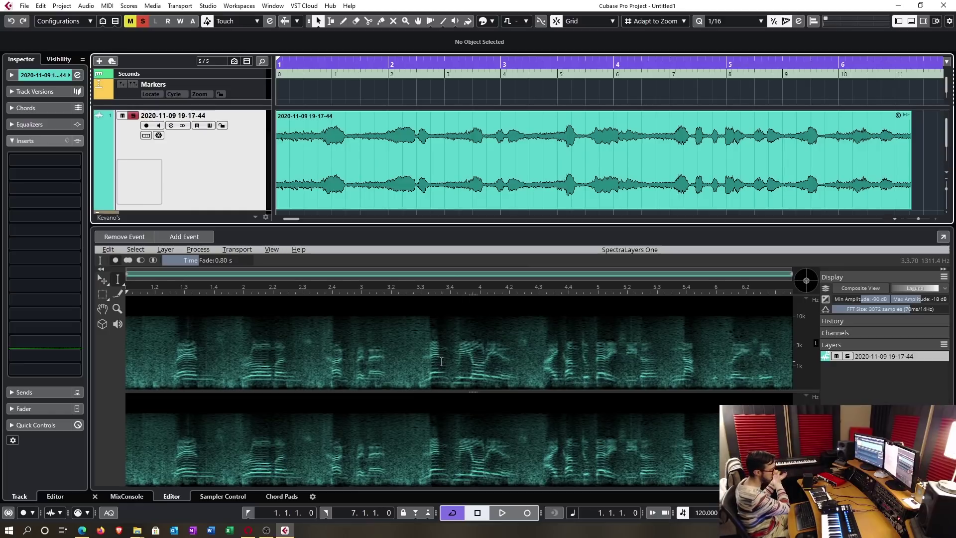
Unsolo the recorded audio track and audition its noisy recording, then stop playback
{"action": "left_click", "coordinate": [454, 184]}
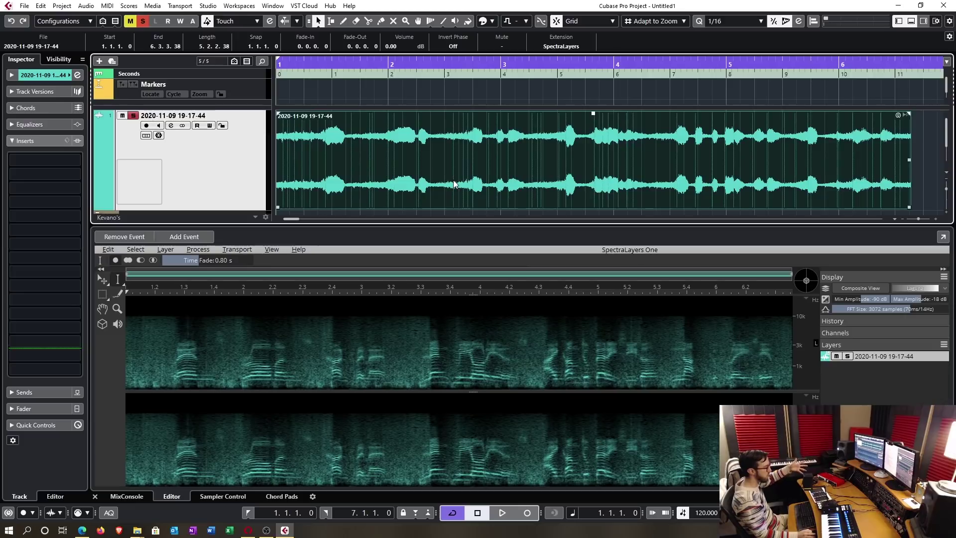
{"action": "key", "text": "s"}
{"action": "key", "text": "space"}
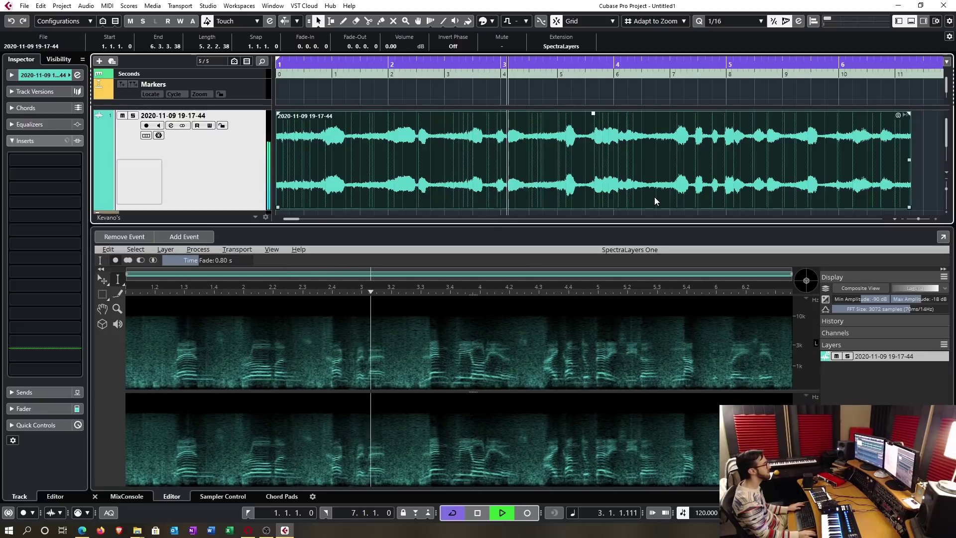
{"action": "key", "text": "space"}
{"action": "left_click", "coordinate": [660, 212]}
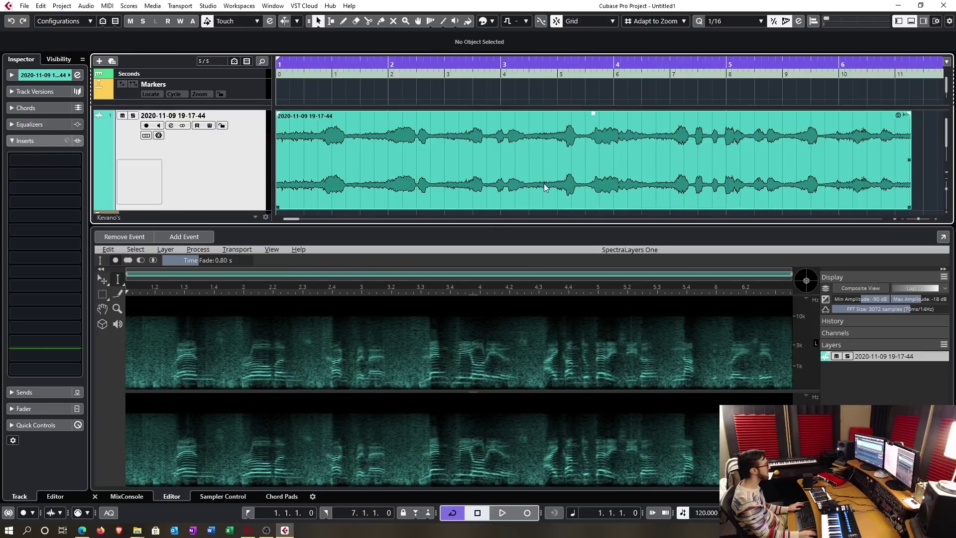
Show the extensions available for the recorded audio event, including SpectraLayers
{"action": "left_click", "coordinate": [490, 168]}
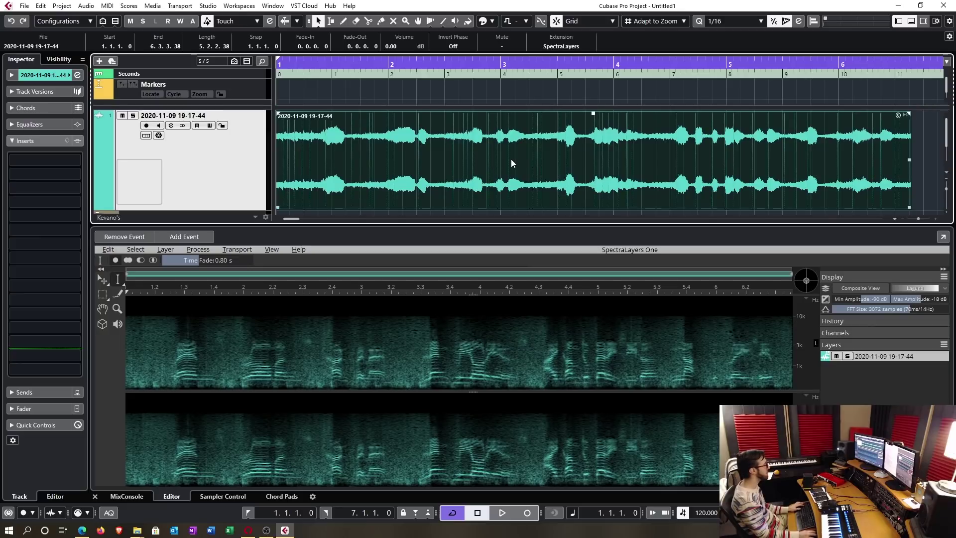
{"action": "right_click", "coordinate": [512, 163]}
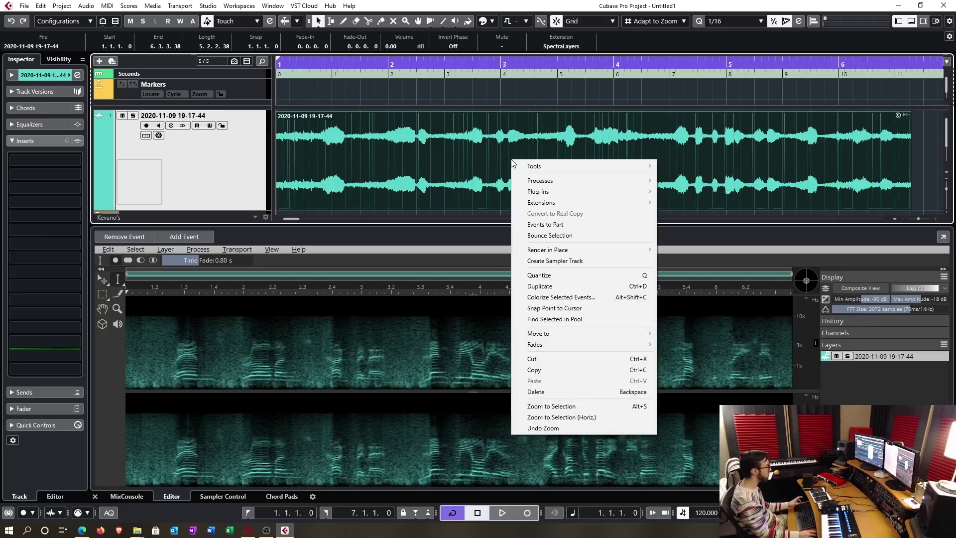
{"action": "mouse_move", "coordinate": [548, 165]}
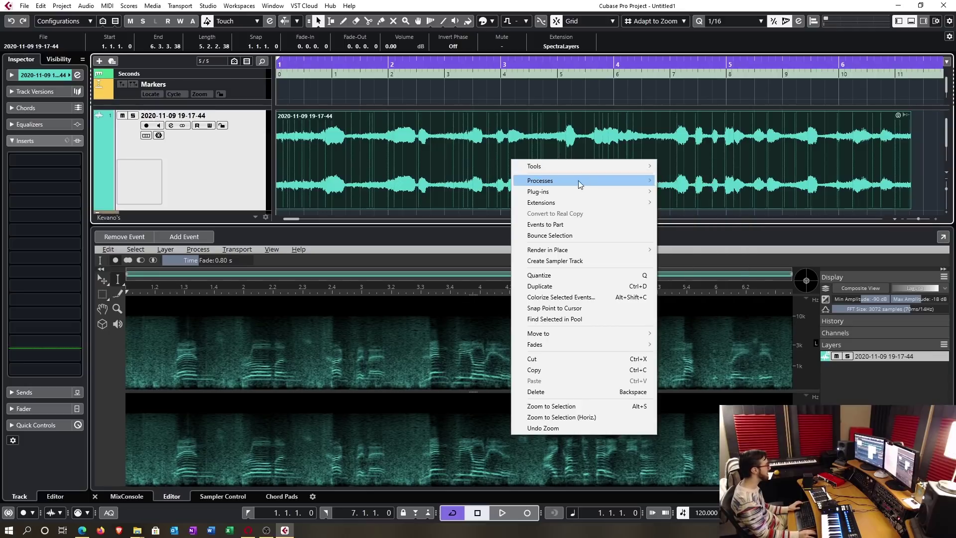
{"action": "mouse_move", "coordinate": [549, 203]}
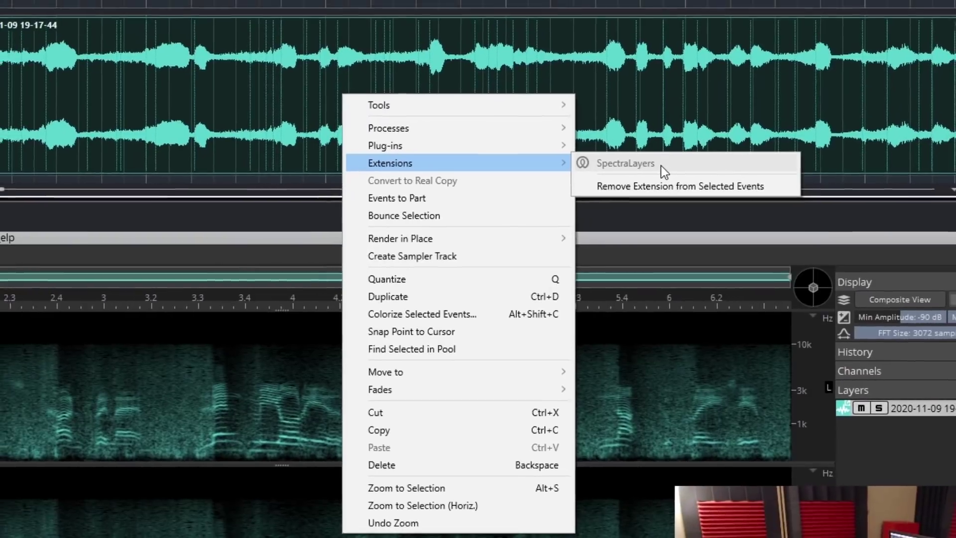
{"action": "key", "text": "Escape"}
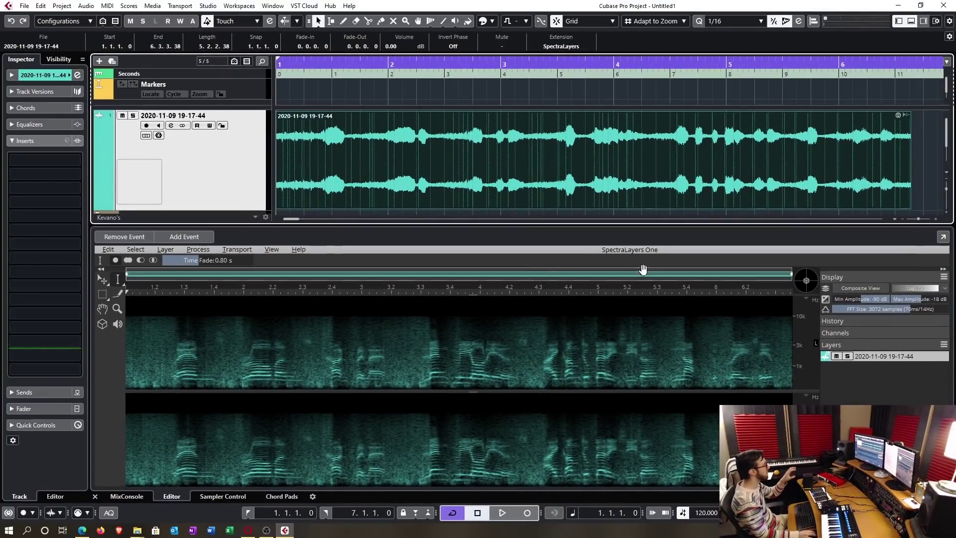
Enlarge the SpectraLayers editor to a full window and unmix the vocals from the recording into separate layers
{"action": "double_click", "coordinate": [652, 252]}
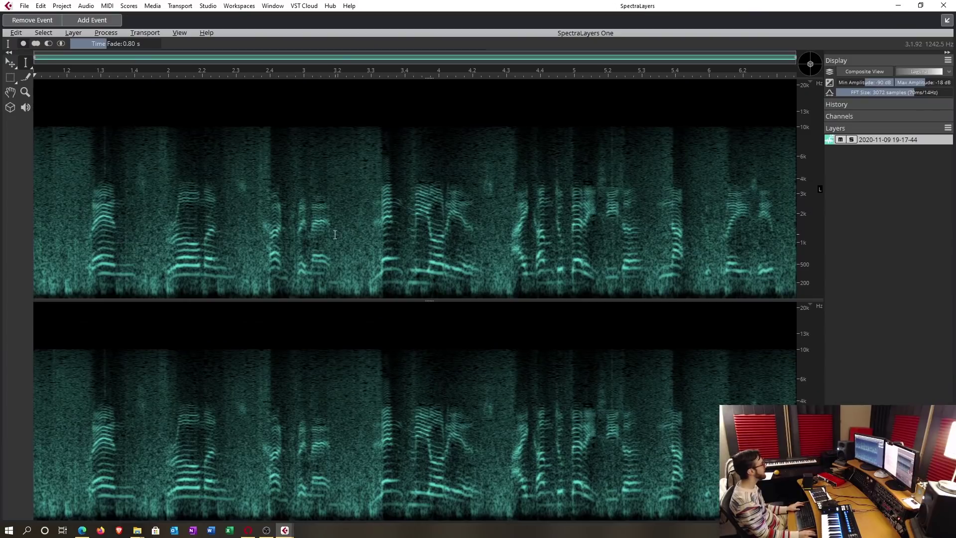
{"action": "left_click", "coordinate": [214, 128]}
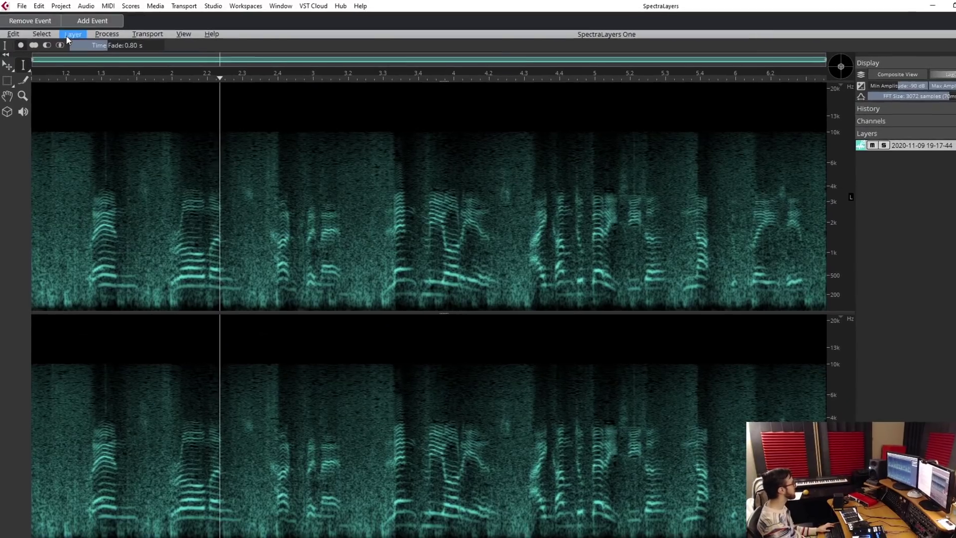
{"action": "left_click", "coordinate": [73, 32]}
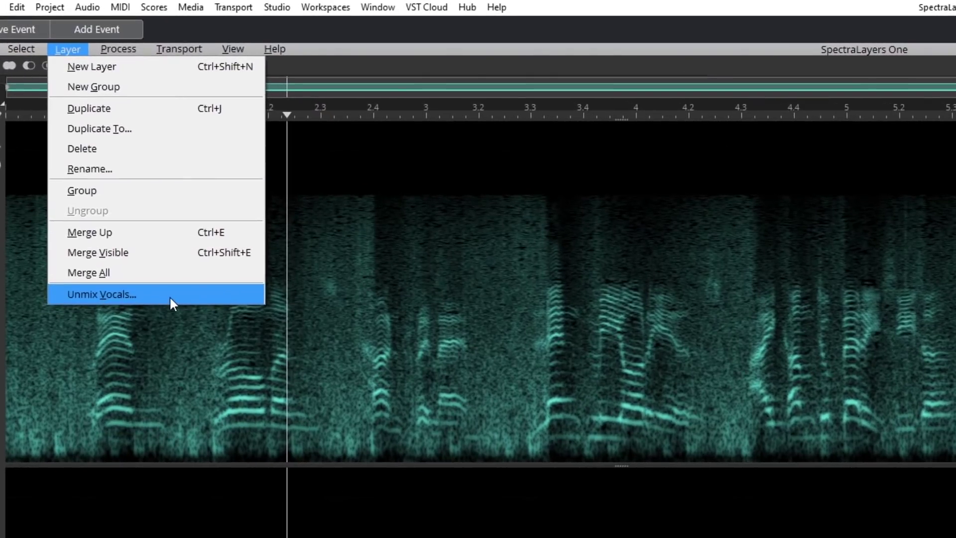
{"action": "left_click", "coordinate": [169, 296]}
{"action": "left_click_drag", "start_coordinate": [486, 189], "coordinate": [321, 201]}
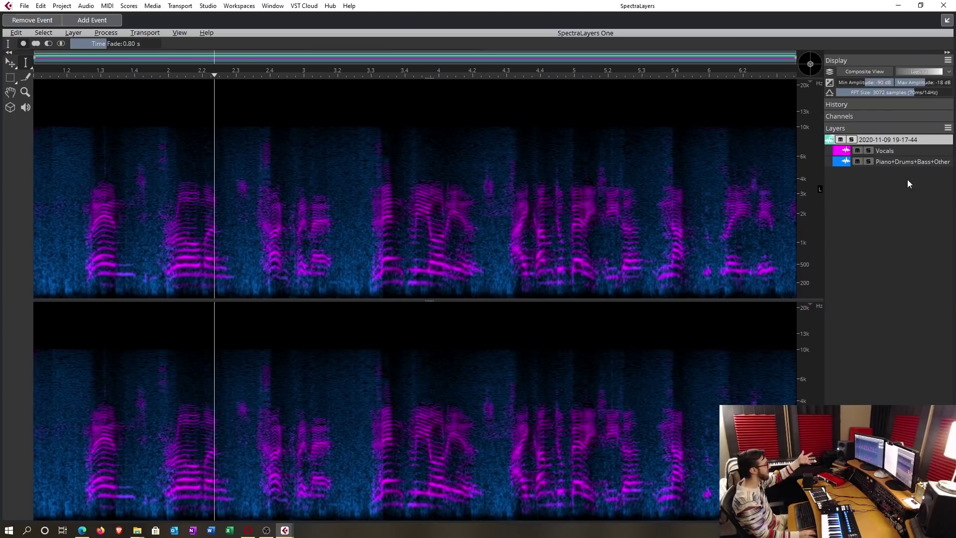
Compare the Vocals and Piano+Drums+Bass+Other layers by soloing each, and leave only Vocals soloed
{"action": "left_click", "coordinate": [914, 151]}
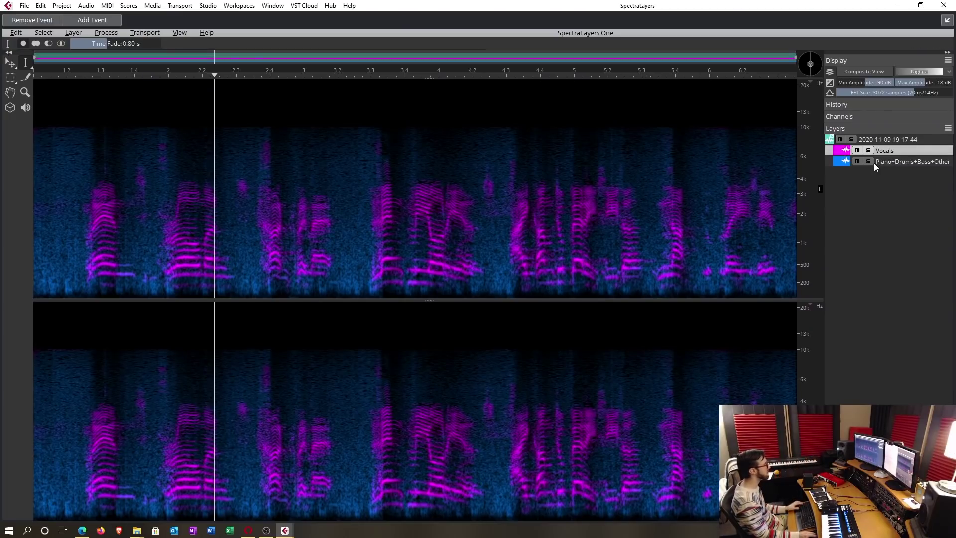
{"action": "left_click", "coordinate": [869, 161]}
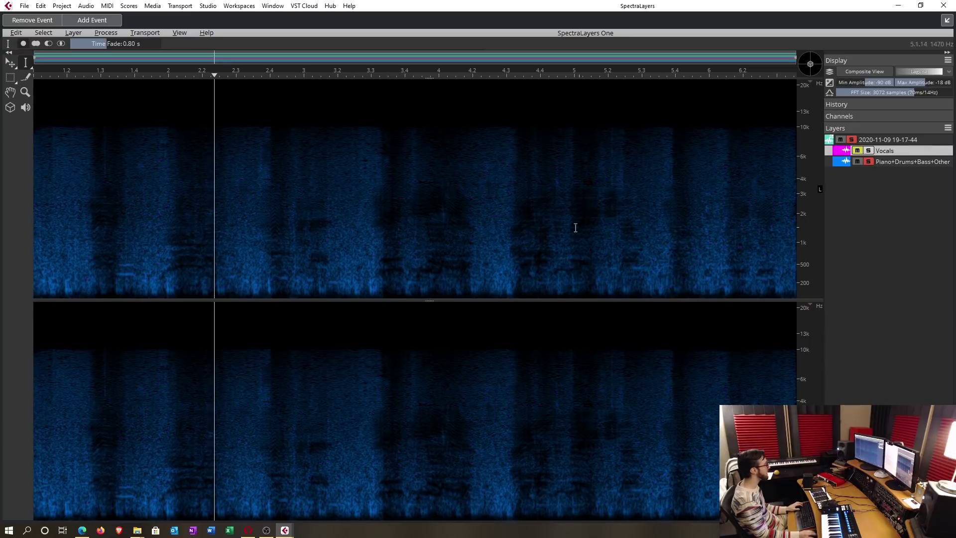
{"action": "left_click", "coordinate": [869, 151]}
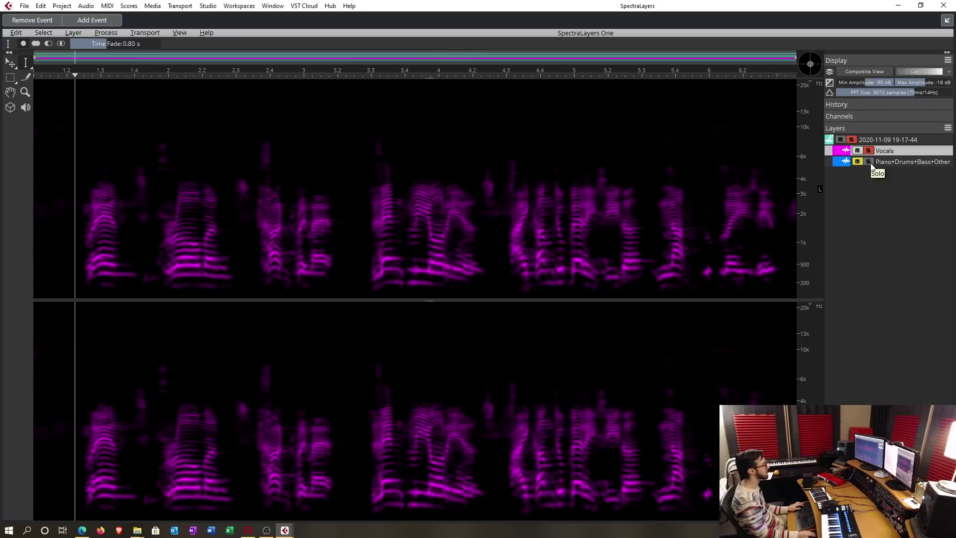
{"action": "left_click", "coordinate": [870, 162]}
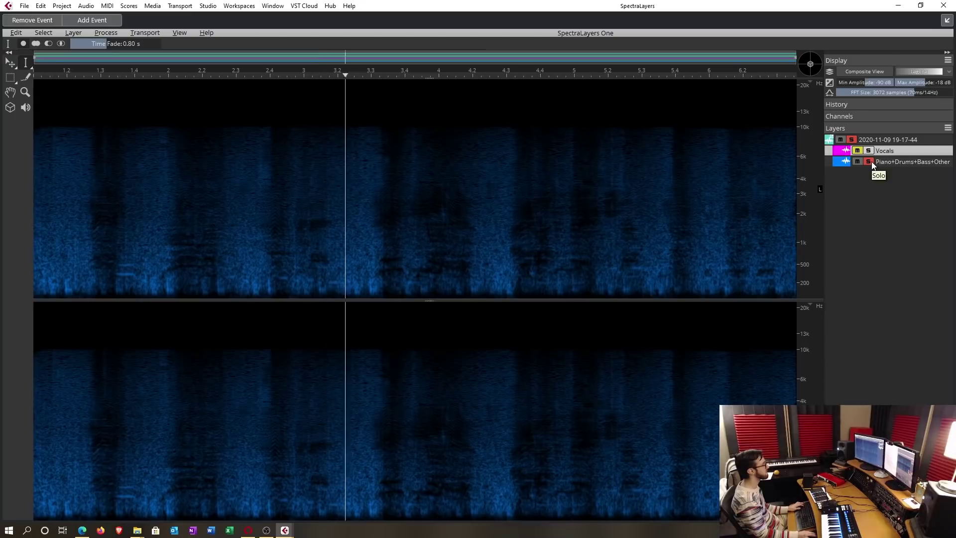
{"action": "left_click", "coordinate": [870, 162]}
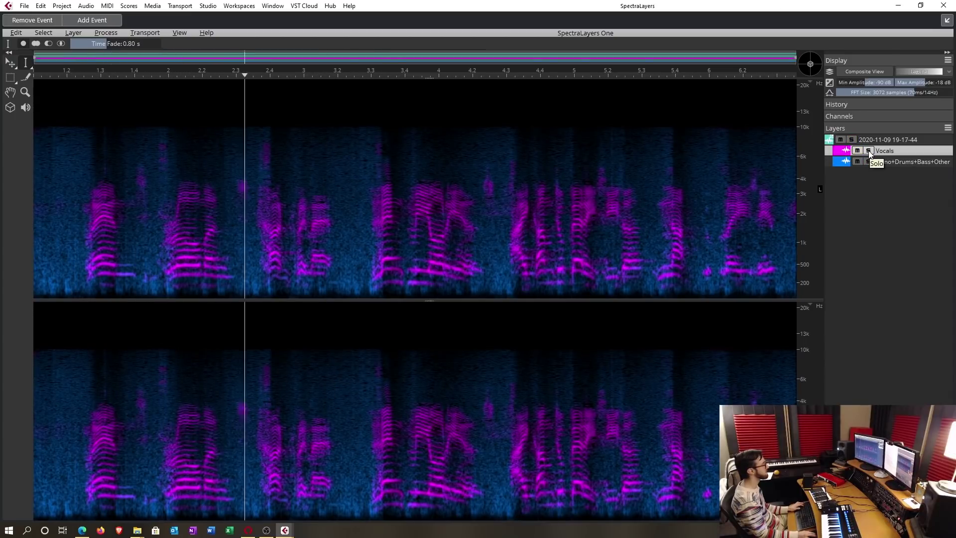
{"action": "left_click", "coordinate": [869, 151]}
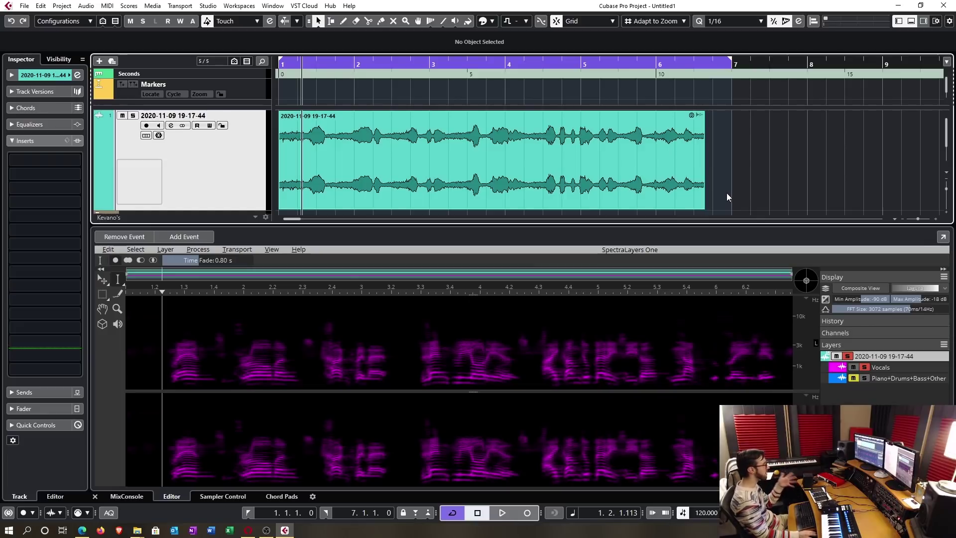
Revisit the extension options of the recorded event, including removing the extension from selected events
{"action": "left_click", "coordinate": [660, 192]}
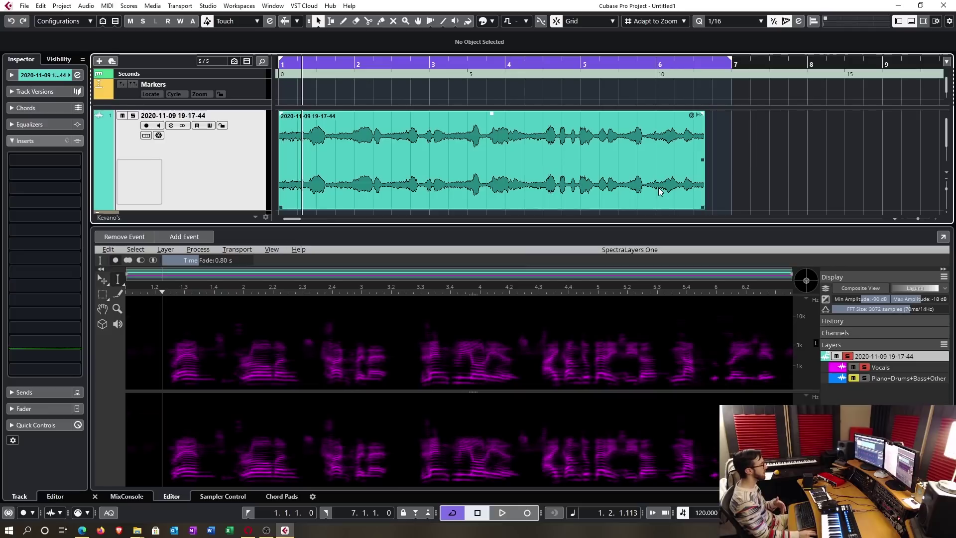
{"action": "left_click", "coordinate": [470, 166]}
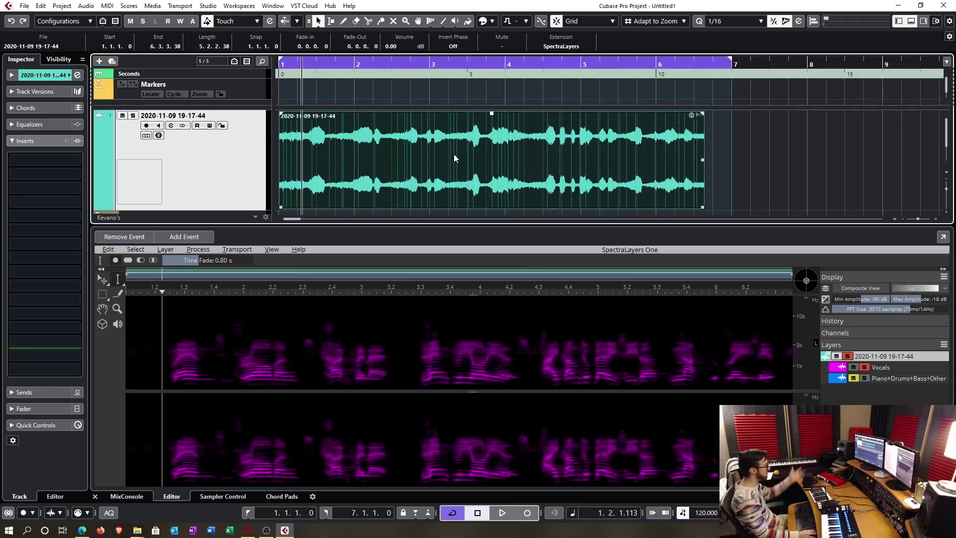
{"action": "right_click", "coordinate": [454, 158]}
{"action": "mouse_move", "coordinate": [518, 197]}
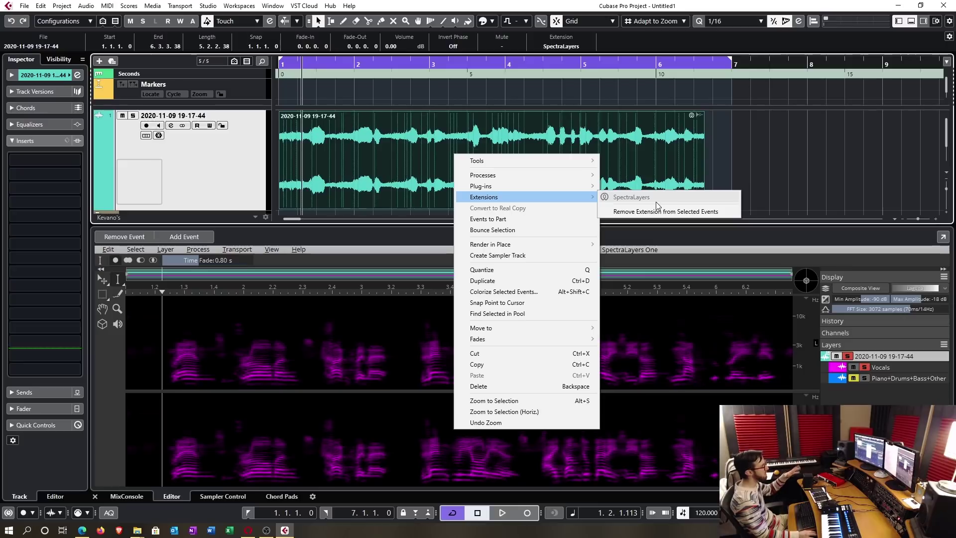
{"action": "left_click", "coordinate": [780, 204]}
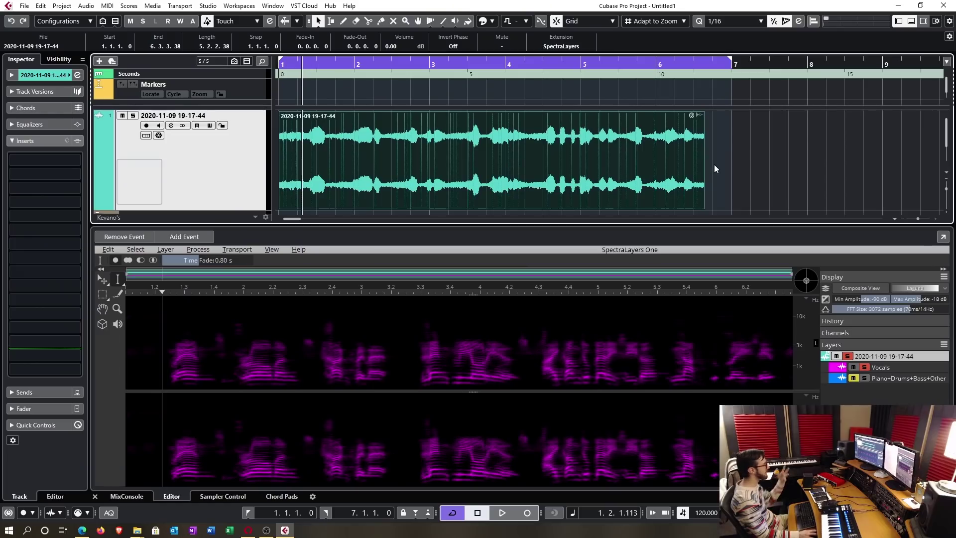
Deselect the audio event and hide the lower zone with the SpectraLayers editor
{"action": "left_click", "coordinate": [715, 165]}
{"action": "left_click", "coordinate": [911, 20]}
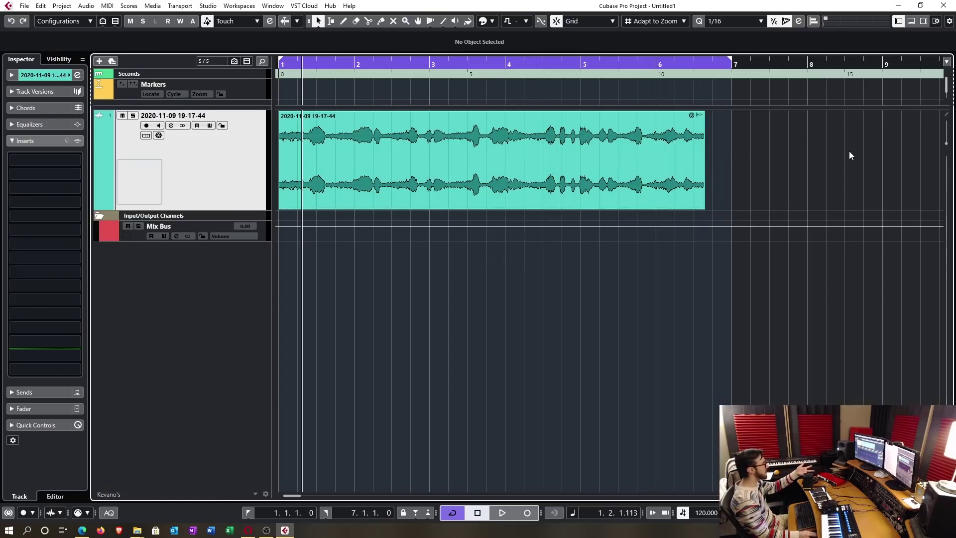
{"action": "scroll", "coordinate": [697, 189], "scroll_direction": "down", "scroll_amount": 4}
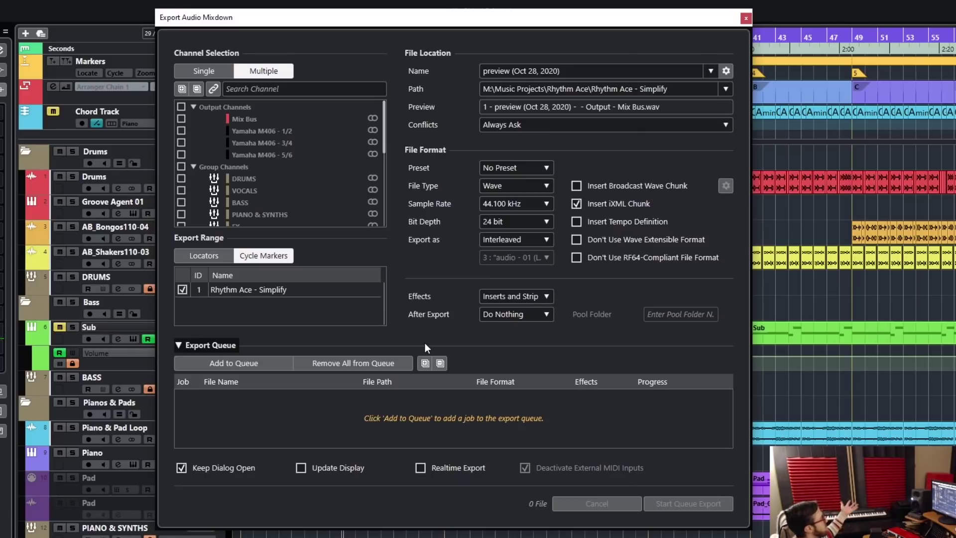
Add an export job for the Mix Bus output channel to the export queue
{"action": "left_click", "coordinate": [181, 119]}
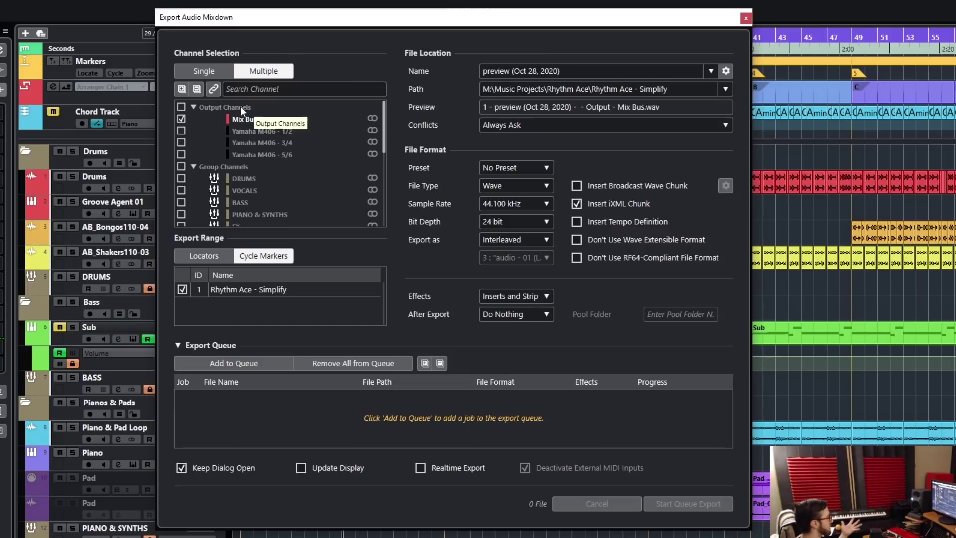
{"action": "left_click", "coordinate": [244, 365]}
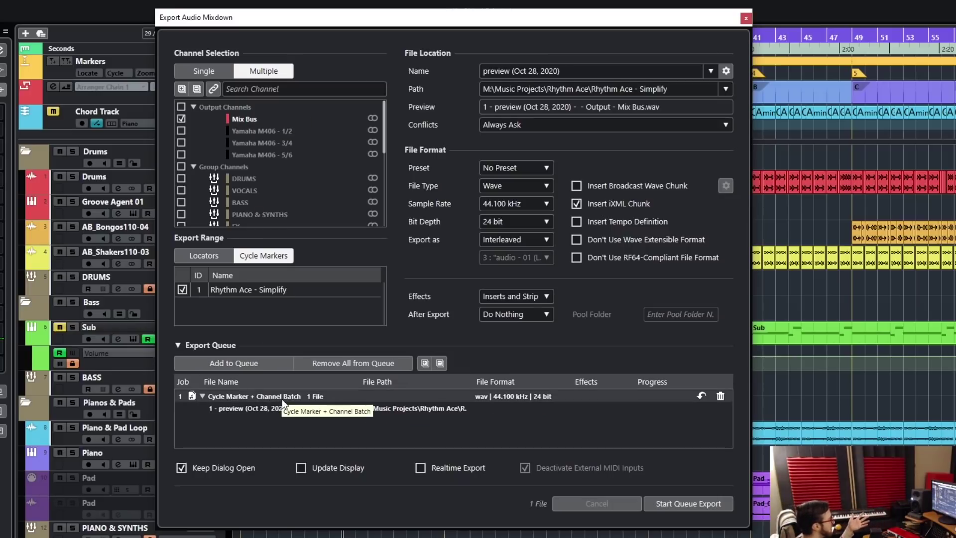
Replace the Mix Bus selection with all Group Channels and add them as another job to the export queue
{"action": "left_click", "coordinate": [182, 119]}
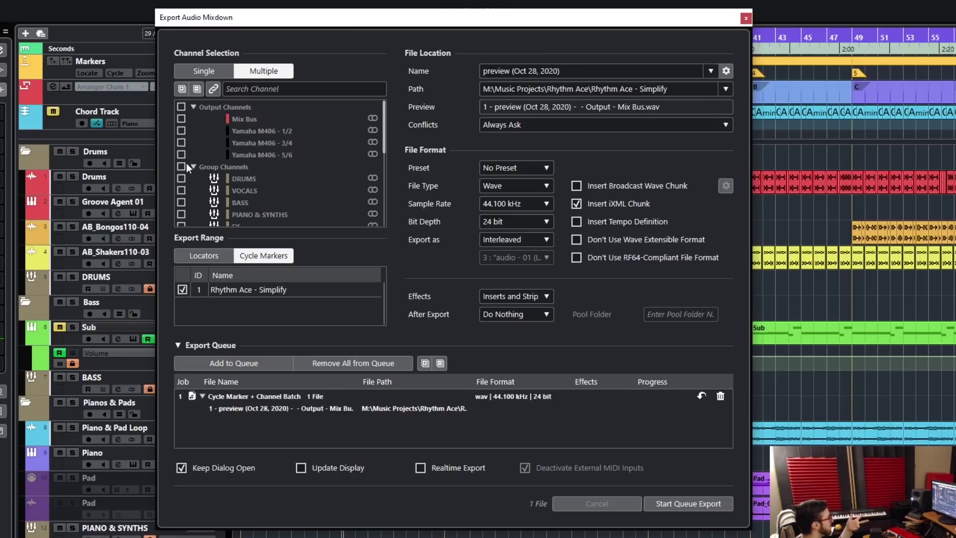
{"action": "left_click", "coordinate": [180, 166]}
{"action": "scroll", "coordinate": [258, 179], "scroll_direction": "down", "scroll_amount": 1}
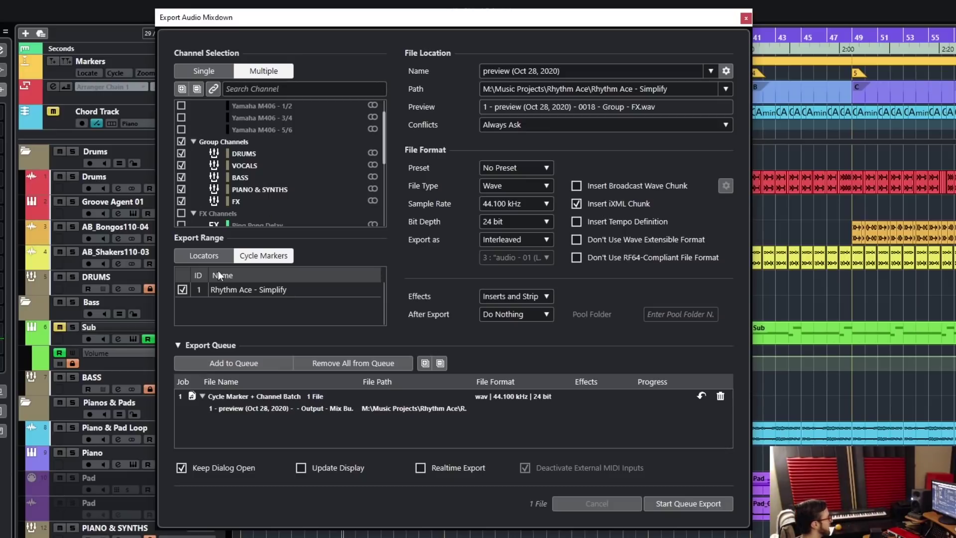
{"action": "left_click", "coordinate": [249, 363]}
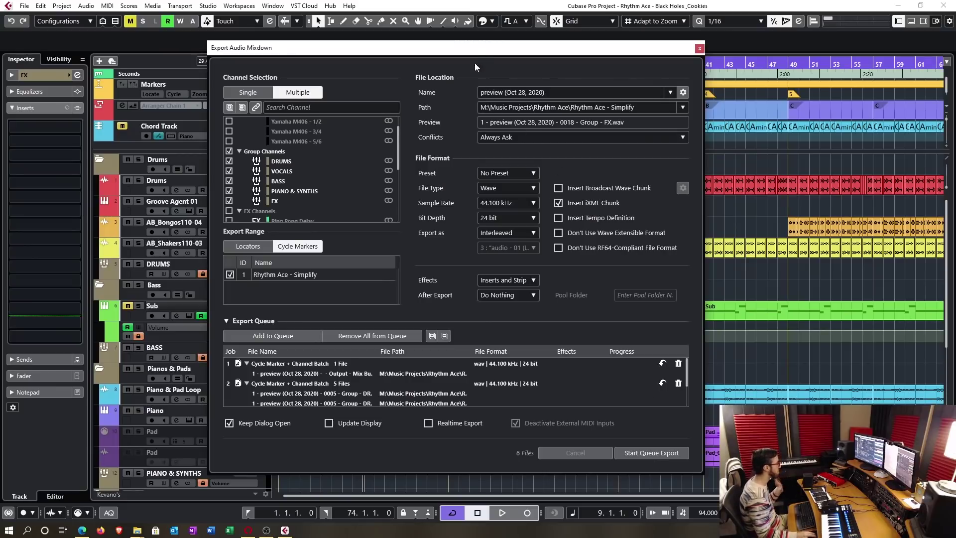
Select the tracks from Drums to AB_Shakers110-03 and sync the export channel selection to the track selection
{"action": "left_click_drag", "start_coordinate": [482, 21], "coordinate": [601, 86]}
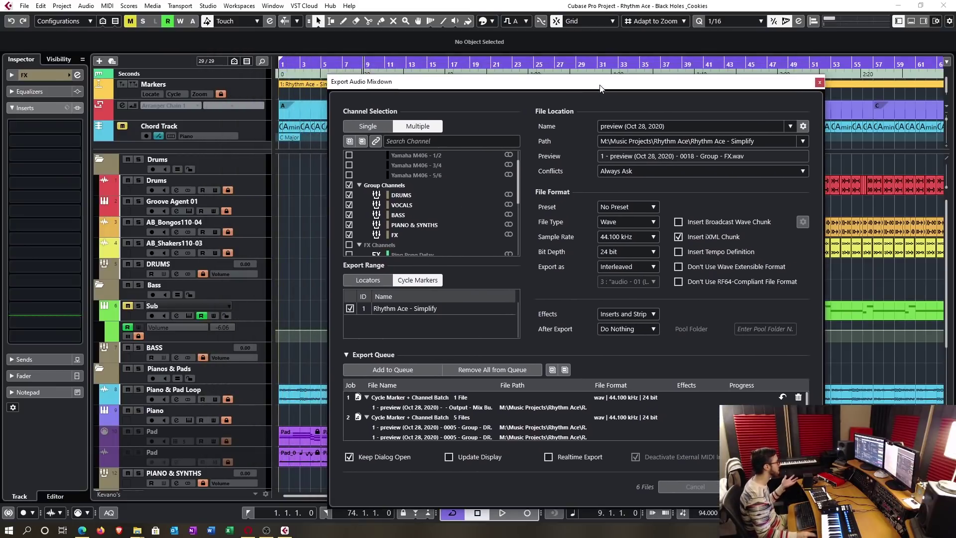
{"action": "left_click", "coordinate": [252, 186]}
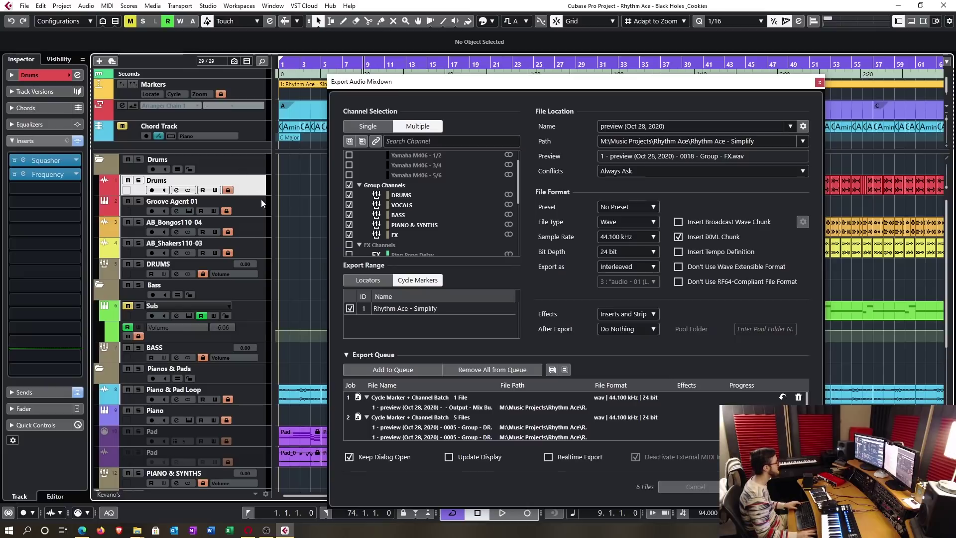
{"action": "left_click", "coordinate": [264, 248], "text": "shift"}
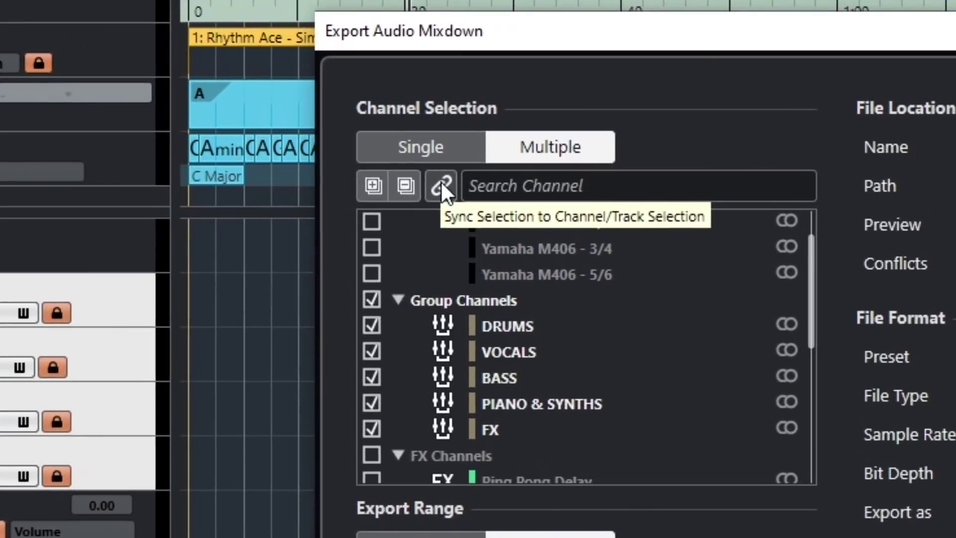
{"action": "left_click", "coordinate": [376, 141]}
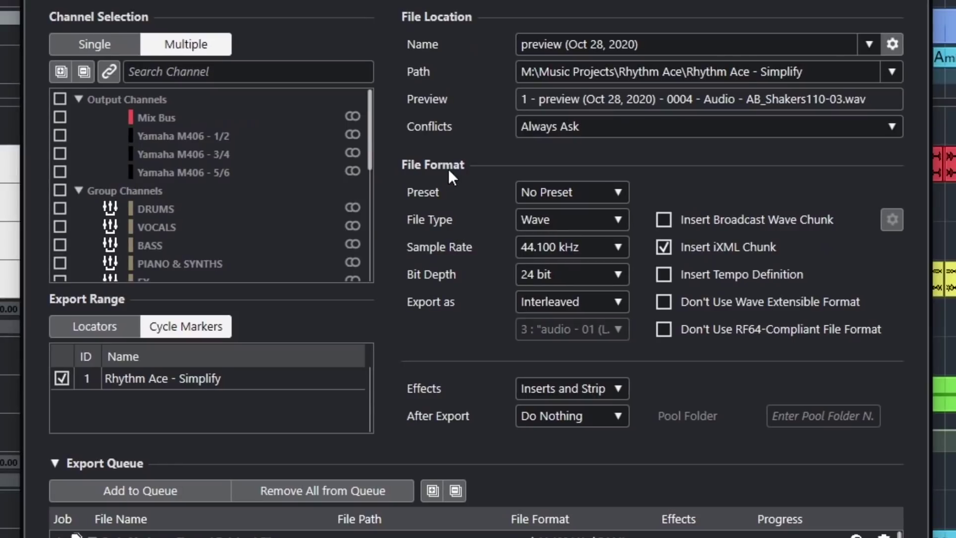
Review the file format preset options, including saving, removing and renaming a preset
{"action": "left_click", "coordinate": [595, 194]}
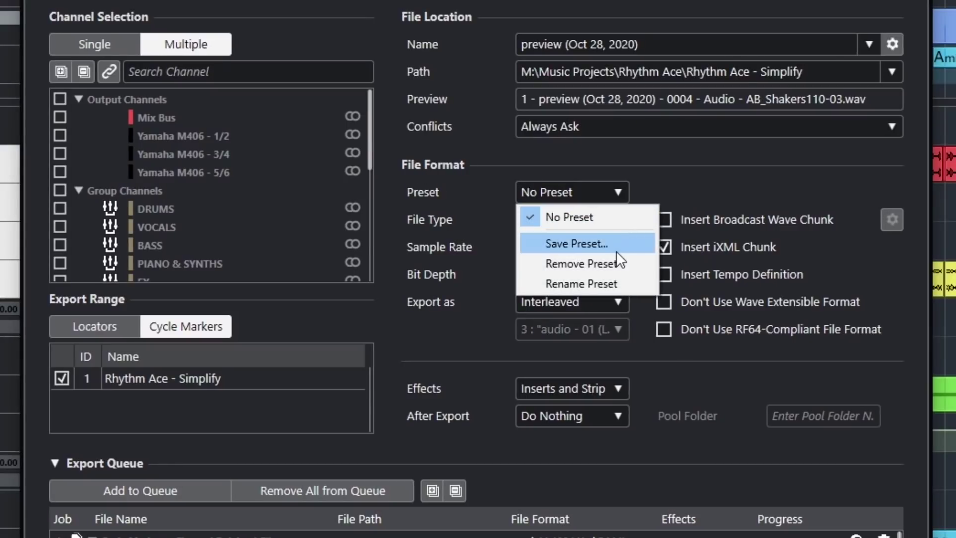
{"action": "left_click", "coordinate": [672, 188]}
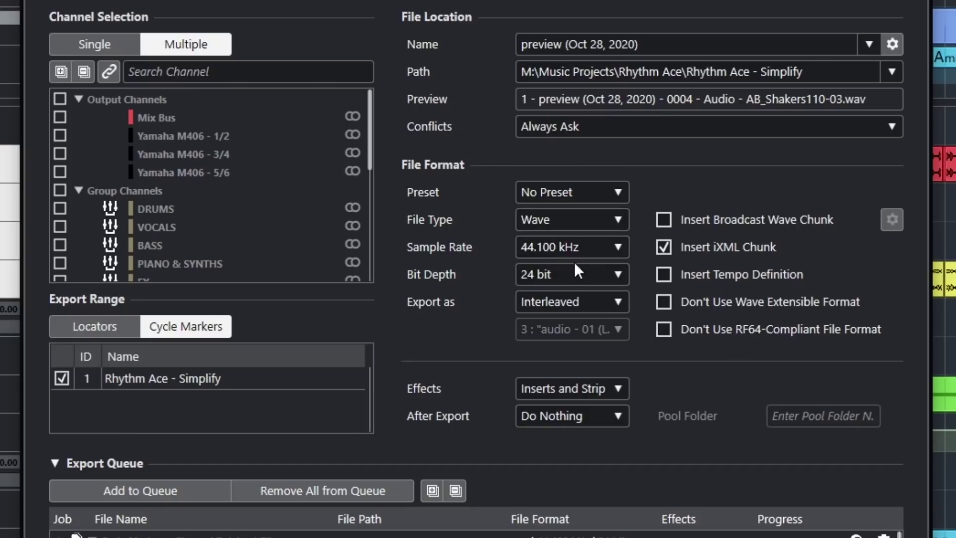
{"action": "left_click", "coordinate": [612, 188]}
{"action": "left_click", "coordinate": [612, 189]}
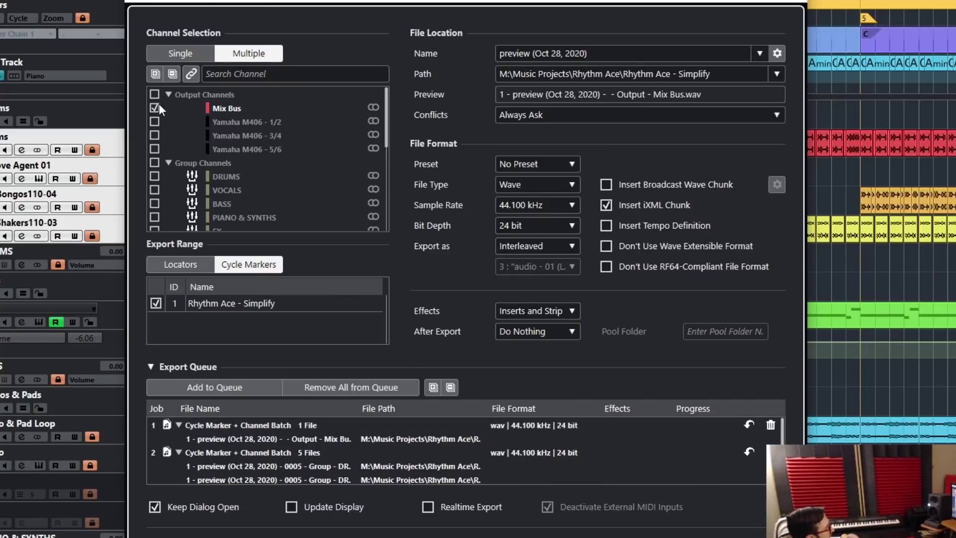
With only Mix Bus checked for export, set the file type to MPEG 1 Layer 3 and add the job to the queue
{"action": "left_click", "coordinate": [520, 187]}
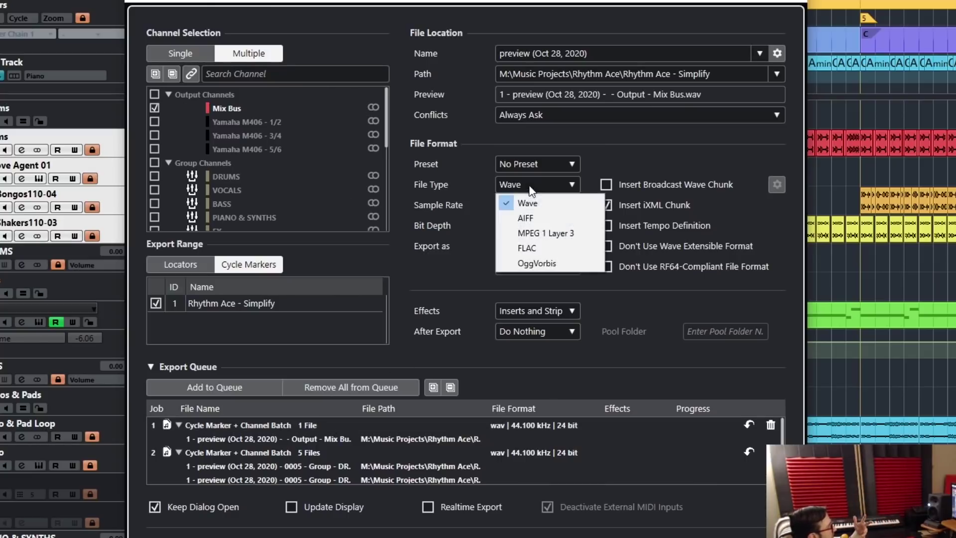
{"action": "left_click", "coordinate": [563, 231]}
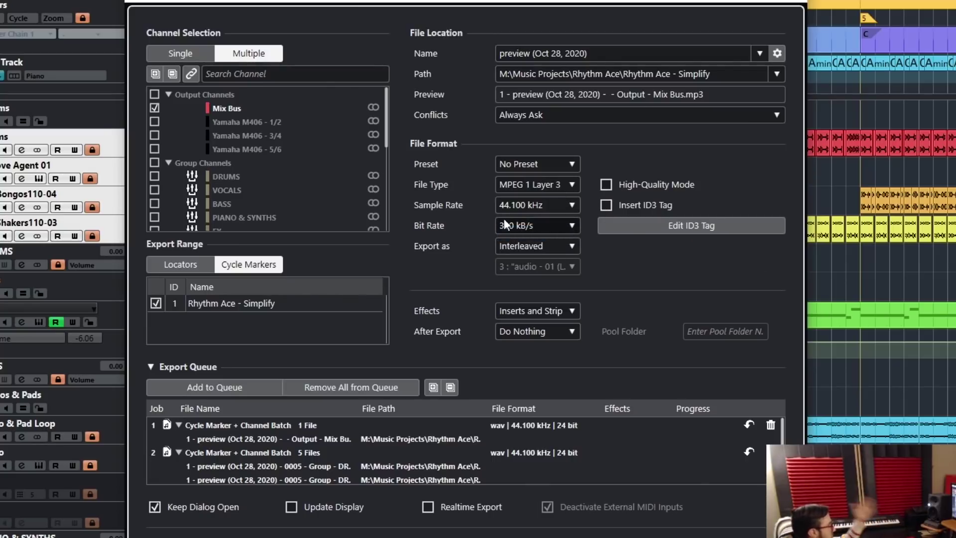
{"action": "left_click", "coordinate": [229, 388]}
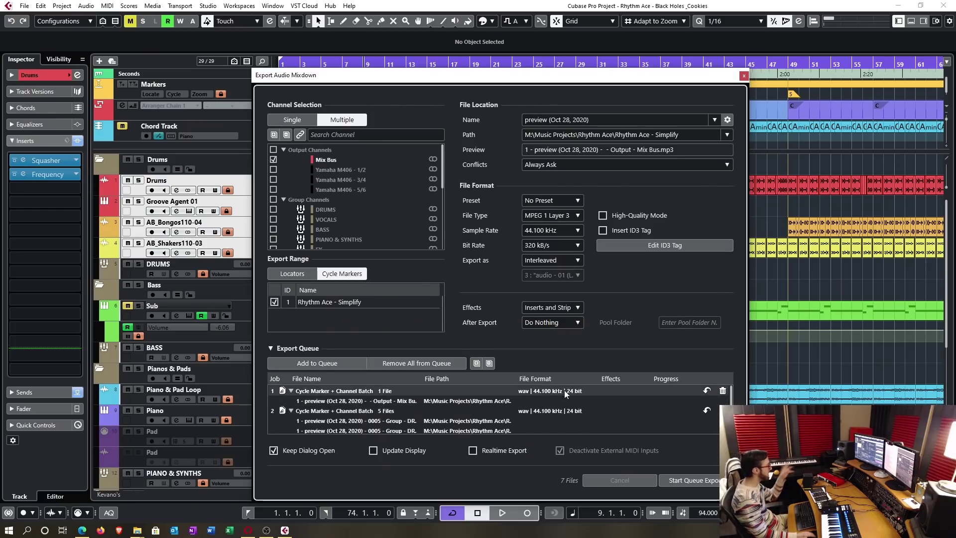
Select each of the three queued export jobs in turn to compare their channel and file format settings
{"action": "left_click", "coordinate": [521, 390]}
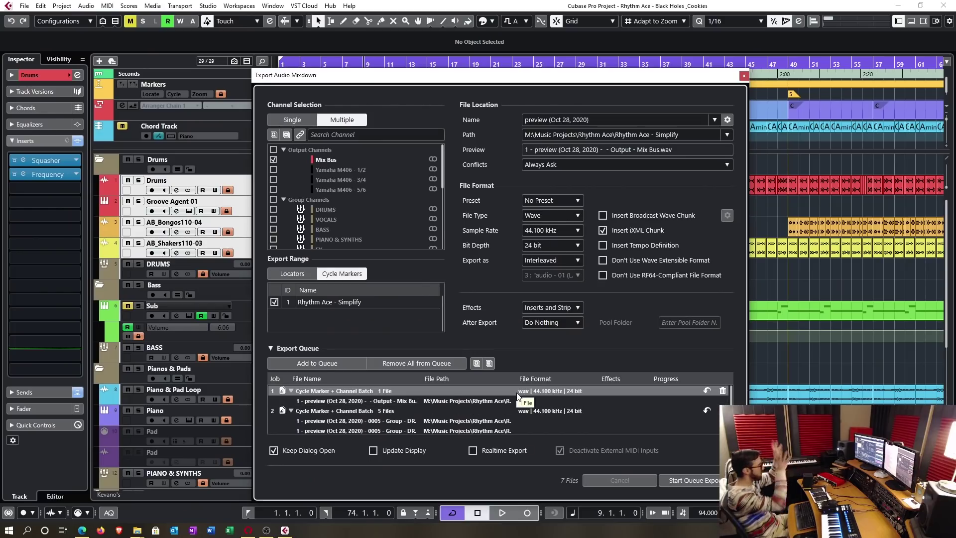
{"action": "scroll", "coordinate": [556, 394], "scroll_direction": "down", "scroll_amount": 2}
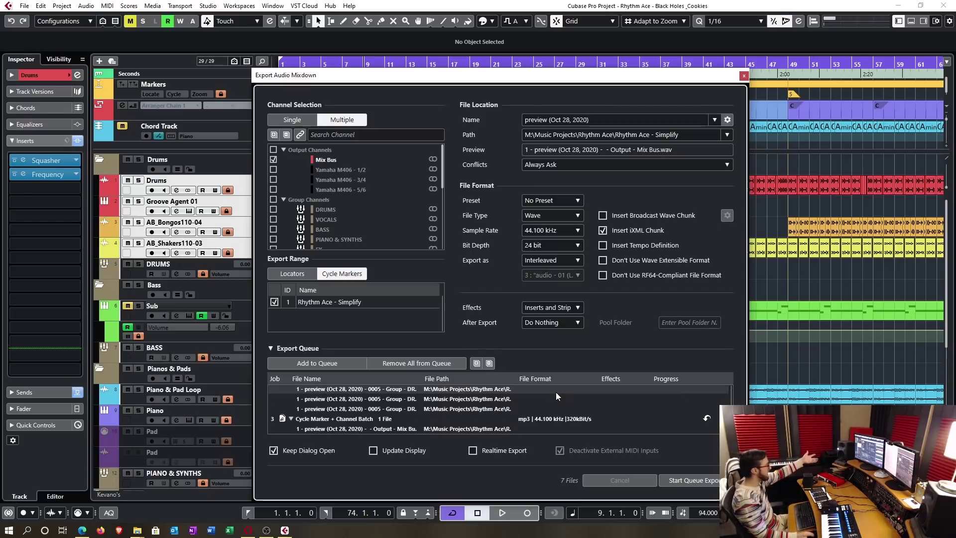
{"action": "left_click", "coordinate": [548, 419]}
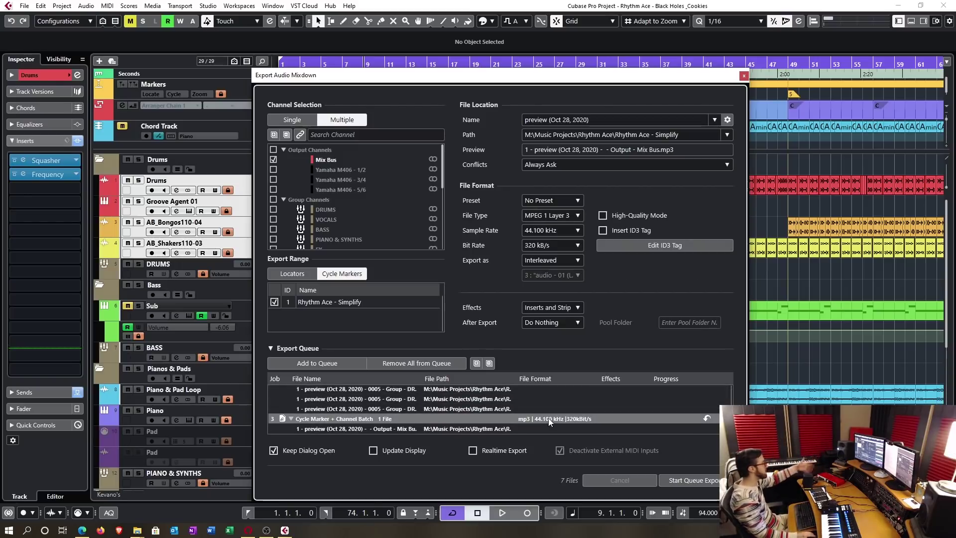
{"action": "scroll", "coordinate": [548, 418], "scroll_direction": "up", "scroll_amount": 2}
{"action": "left_click", "coordinate": [546, 408]}
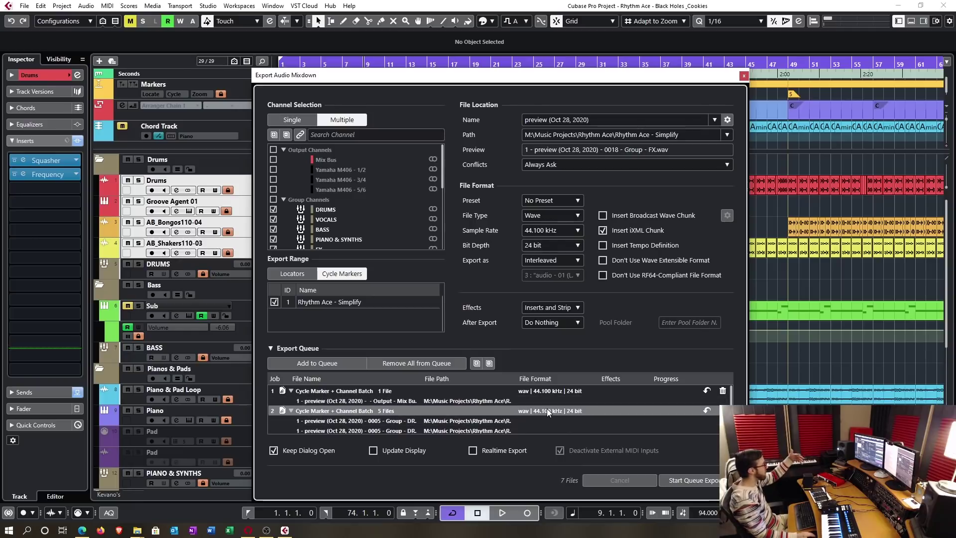
{"action": "scroll", "coordinate": [546, 408], "scroll_direction": "up", "scroll_amount": 1}
{"action": "scroll", "coordinate": [547, 412], "scroll_direction": "down", "scroll_amount": 1}
{"action": "scroll", "coordinate": [546, 409], "scroll_direction": "up", "scroll_amount": 1}
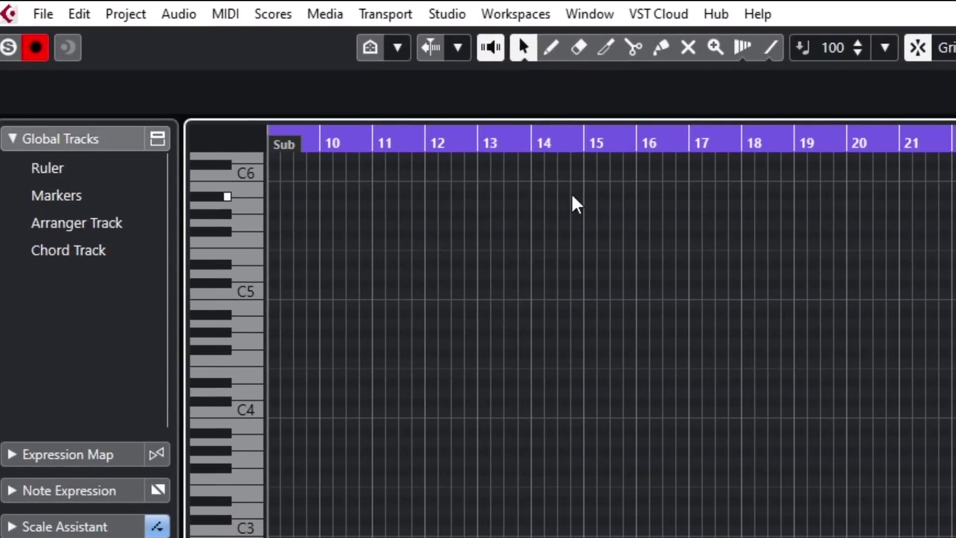
Show the Ruler, Markers, Arranger Track and Chord Track as global tracks in the Key Editor
{"action": "left_click", "coordinate": [78, 169]}
{"action": "left_click", "coordinate": [82, 197]}
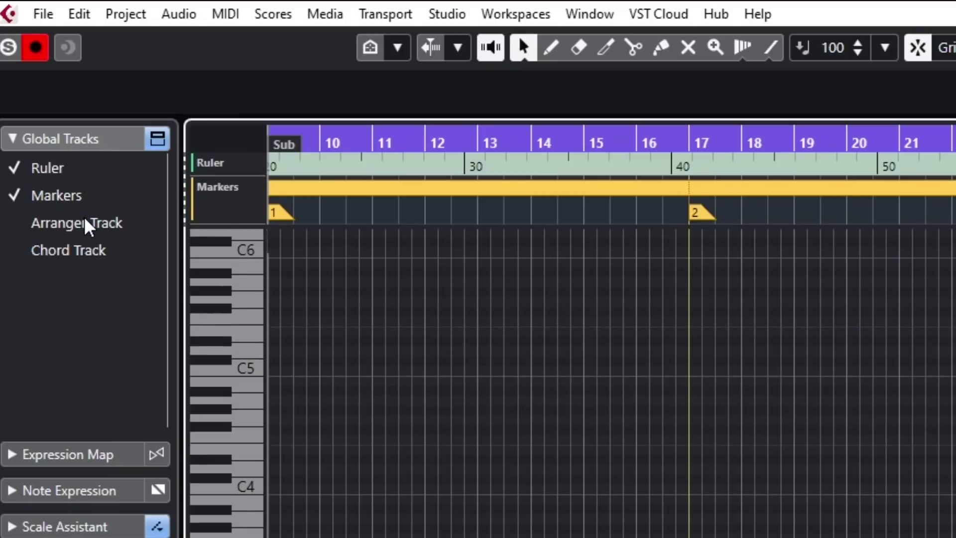
{"action": "left_click", "coordinate": [85, 223]}
{"action": "left_click", "coordinate": [90, 250]}
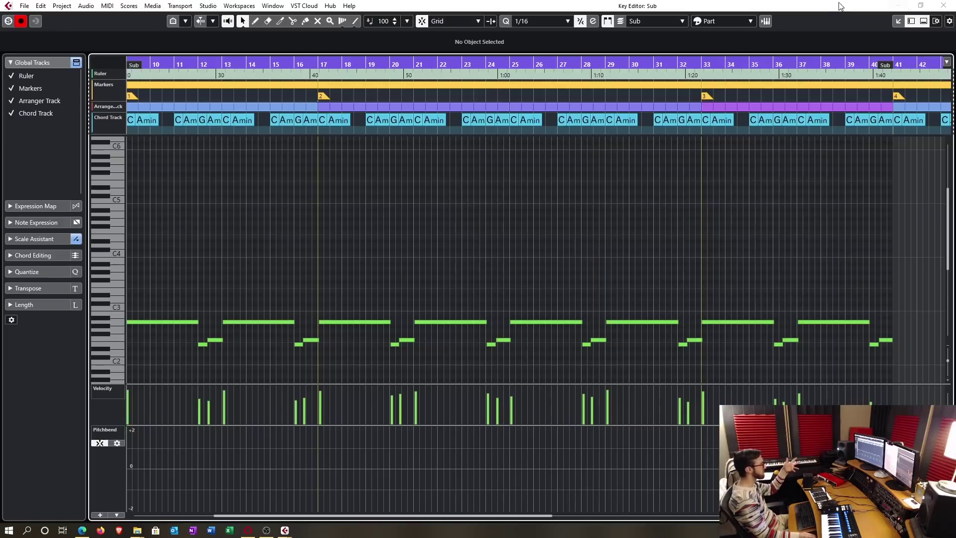
Compare the Key Editor's global tracks with those in the Project window, and close the Key Editor
{"action": "left_click_drag", "start_coordinate": [839, 6], "coordinate": [840, 268]}
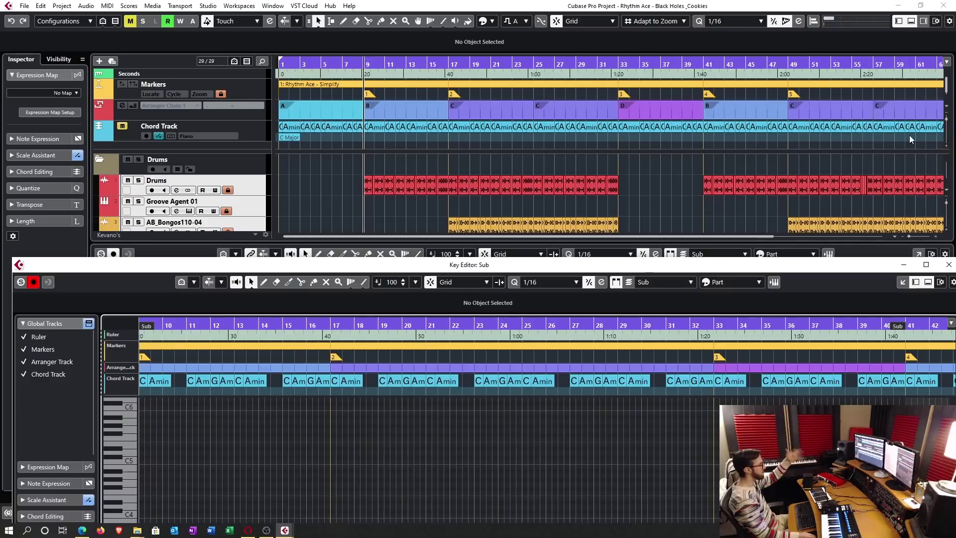
{"action": "left_click", "coordinate": [927, 265]}
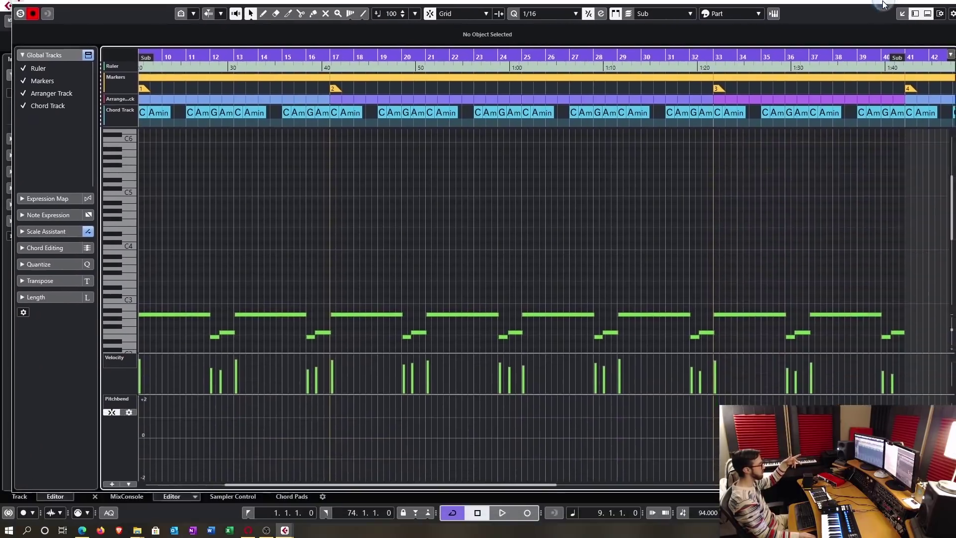
{"action": "left_click", "coordinate": [944, 5]}
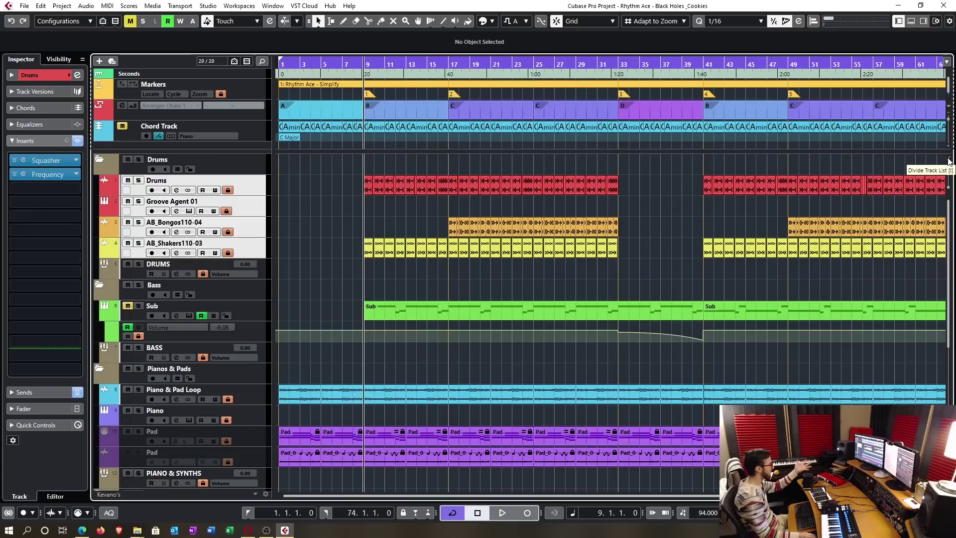
Turn off the divided track list, inspect the global tracks among the other tracks, and divide the list again
{"action": "left_click", "coordinate": [949, 162]}
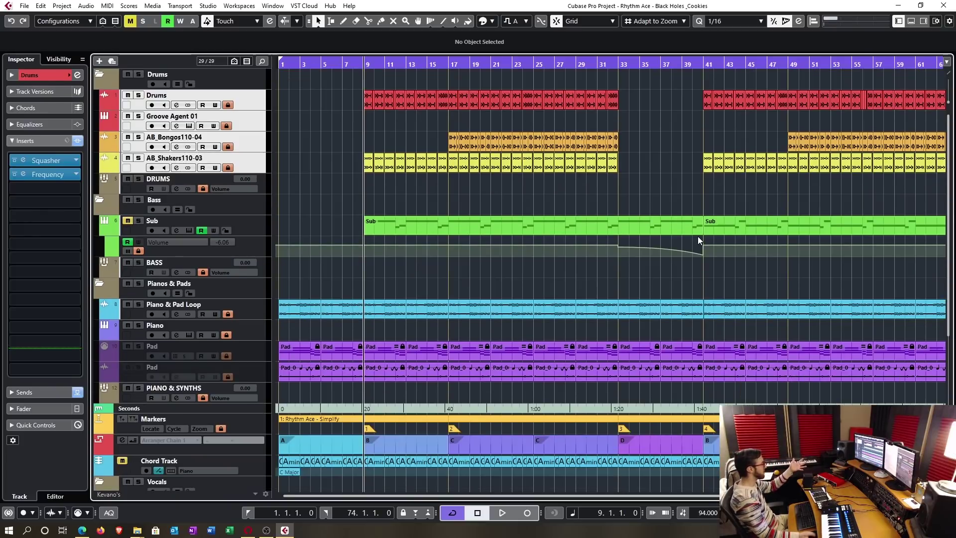
{"action": "scroll", "coordinate": [698, 236], "scroll_direction": "down", "scroll_amount": 3}
{"action": "scroll", "coordinate": [659, 233], "scroll_direction": "down", "scroll_amount": 1}
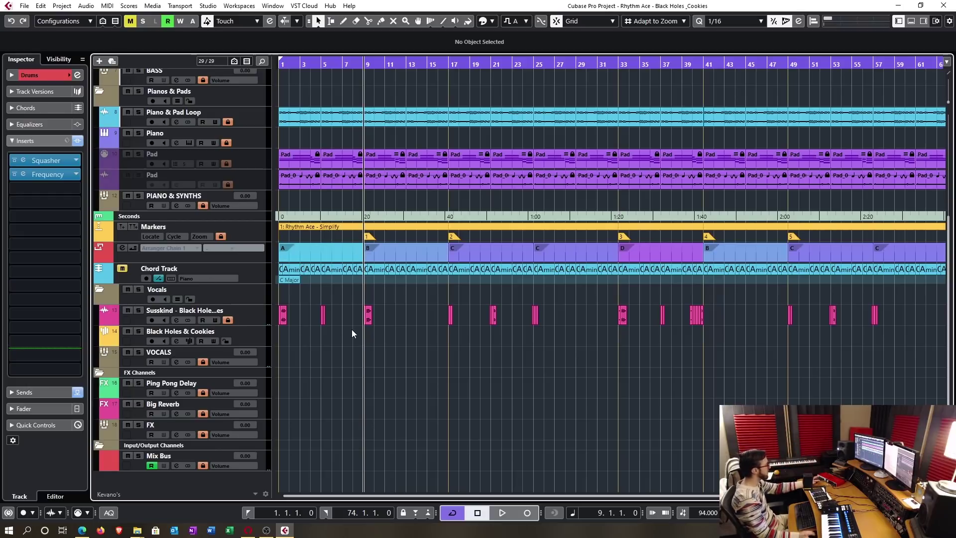
{"action": "scroll", "coordinate": [351, 330], "scroll_direction": "up", "scroll_amount": 5}
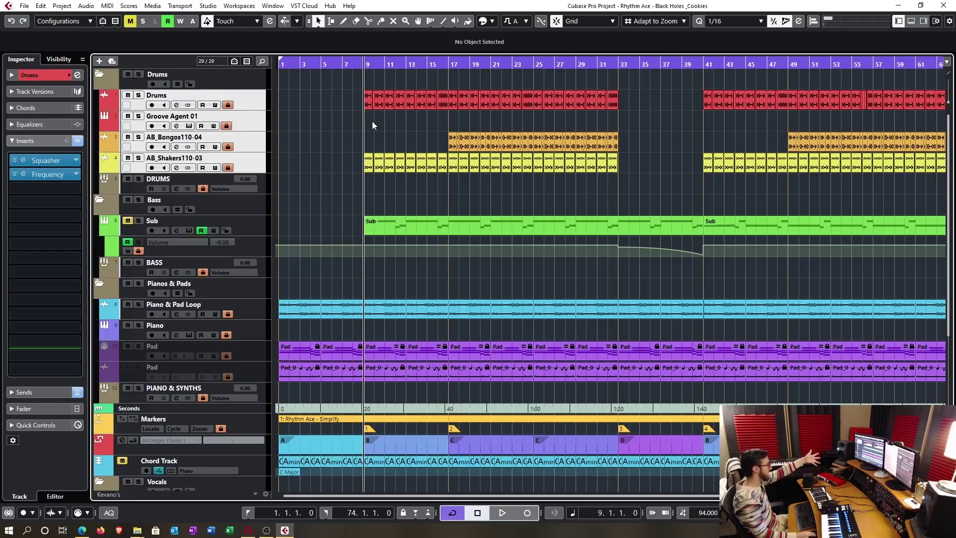
{"action": "left_click", "coordinate": [950, 75]}
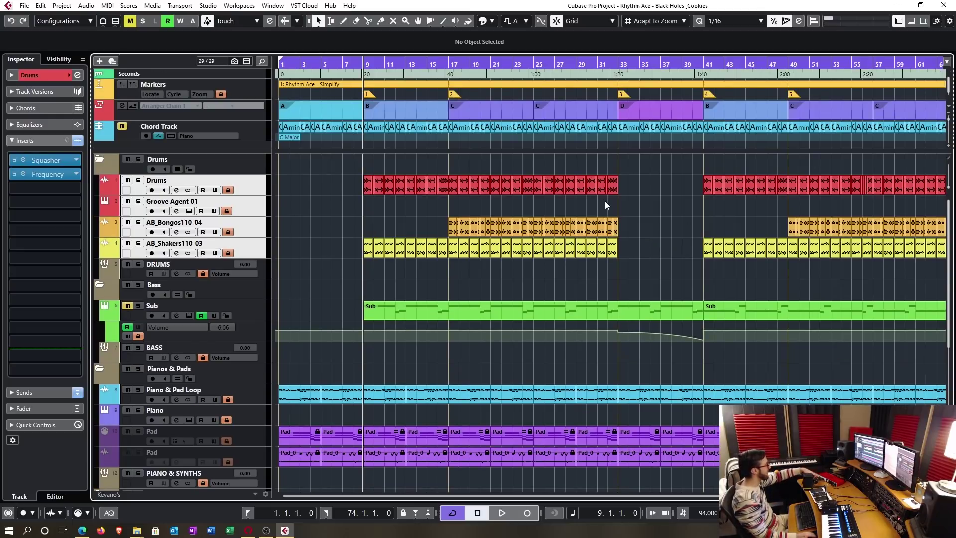
Examine how the divided track list keeps the global tracks in view across the arrangement, leaving no events selected
{"action": "left_click_drag", "start_coordinate": [365, 166], "coordinate": [433, 341]}
{"action": "scroll", "coordinate": [441, 294], "scroll_direction": "down", "scroll_amount": 5}
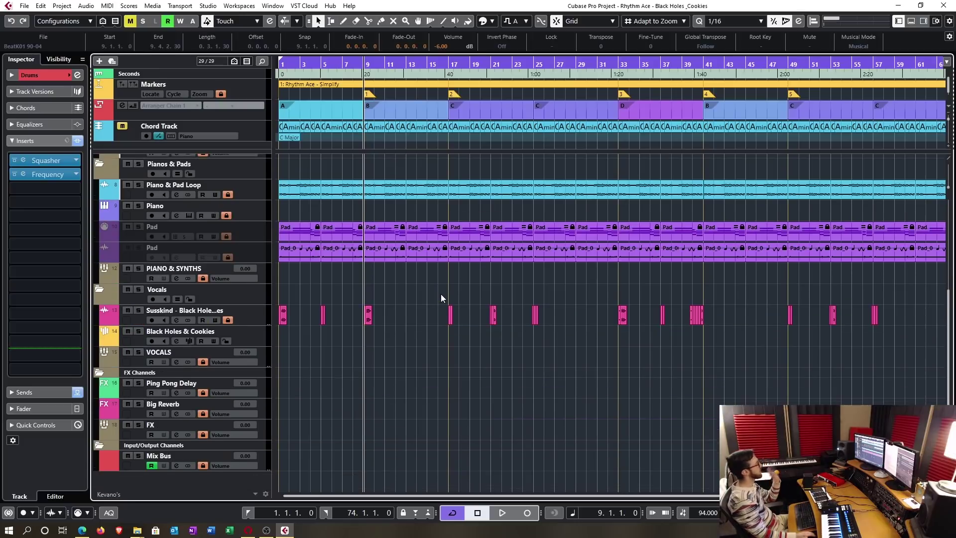
{"action": "left_click", "coordinate": [444, 343]}
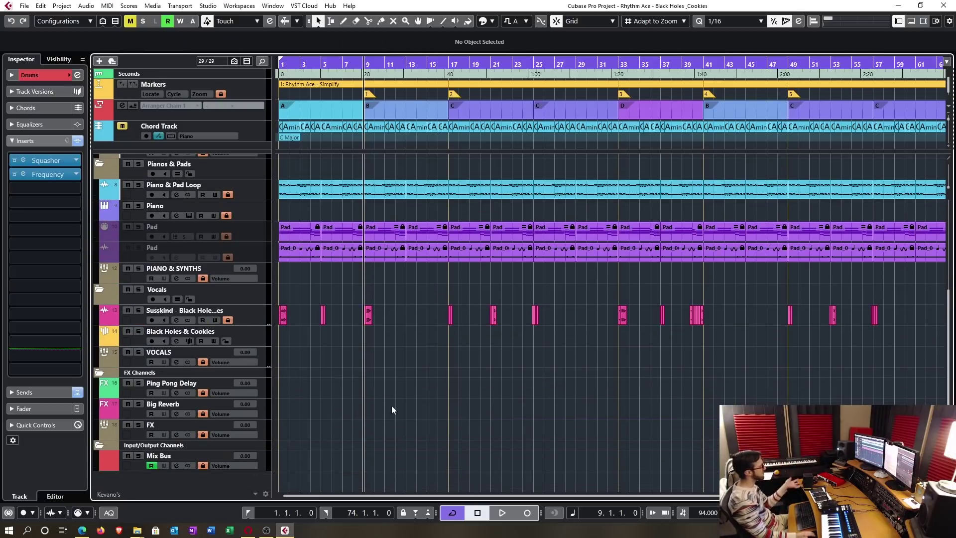
{"action": "scroll", "coordinate": [392, 406], "scroll_direction": "up", "scroll_amount": 5}
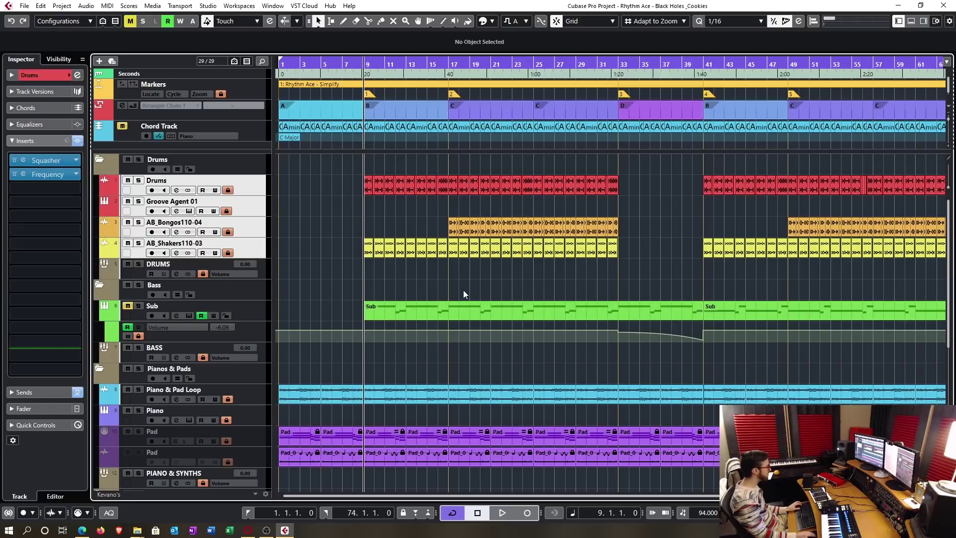
{"action": "scroll", "coordinate": [463, 294], "scroll_direction": "up", "scroll_amount": 3}
{"action": "scroll", "coordinate": [463, 295], "scroll_direction": "down", "scroll_amount": 3}
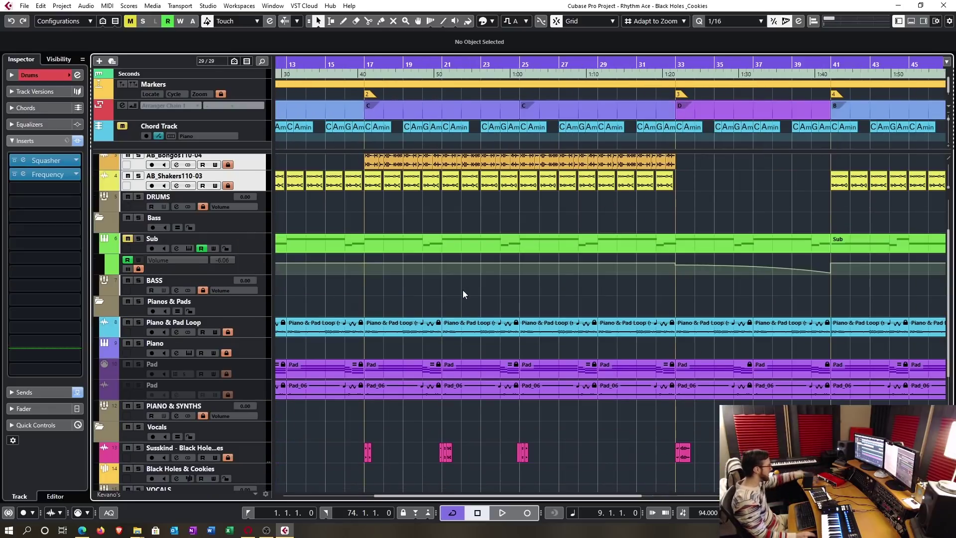
{"action": "scroll", "coordinate": [462, 291], "scroll_direction": "down", "scroll_amount": 3}
{"action": "scroll", "coordinate": [462, 291], "scroll_direction": "up", "scroll_amount": 3}
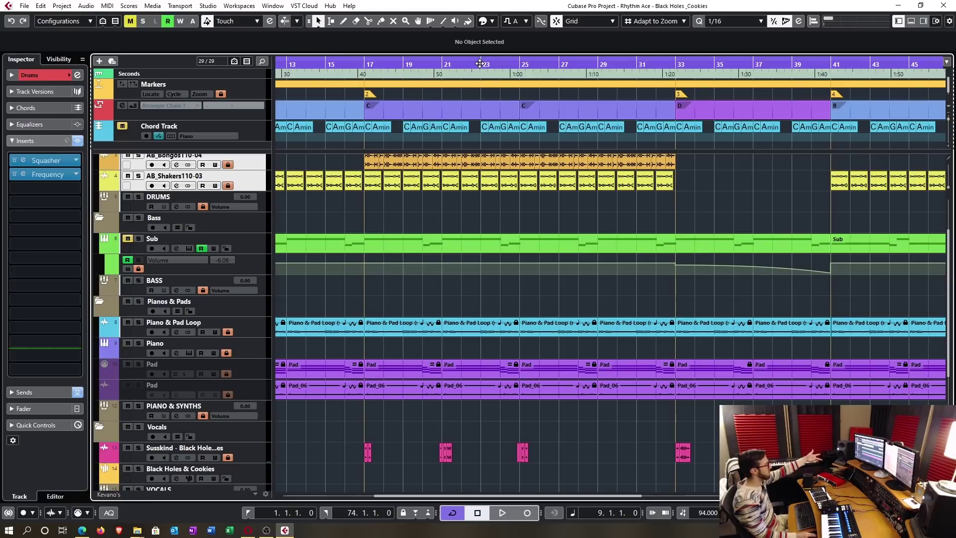
Open the Sub part in the Key Editor and view its notes against the global tracks over the whole song
{"action": "double_click", "coordinate": [381, 236]}
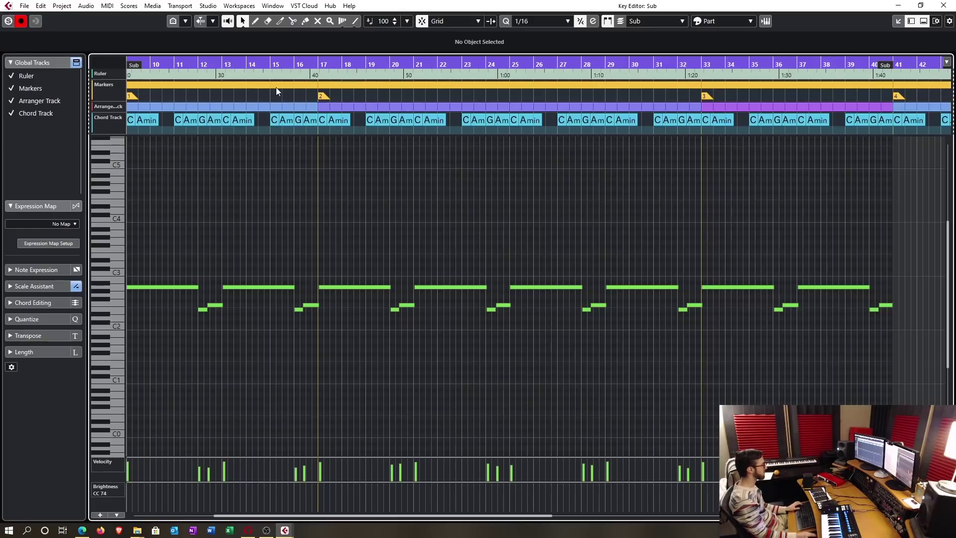
{"action": "left_click_drag", "start_coordinate": [345, 208], "coordinate": [606, 225]}
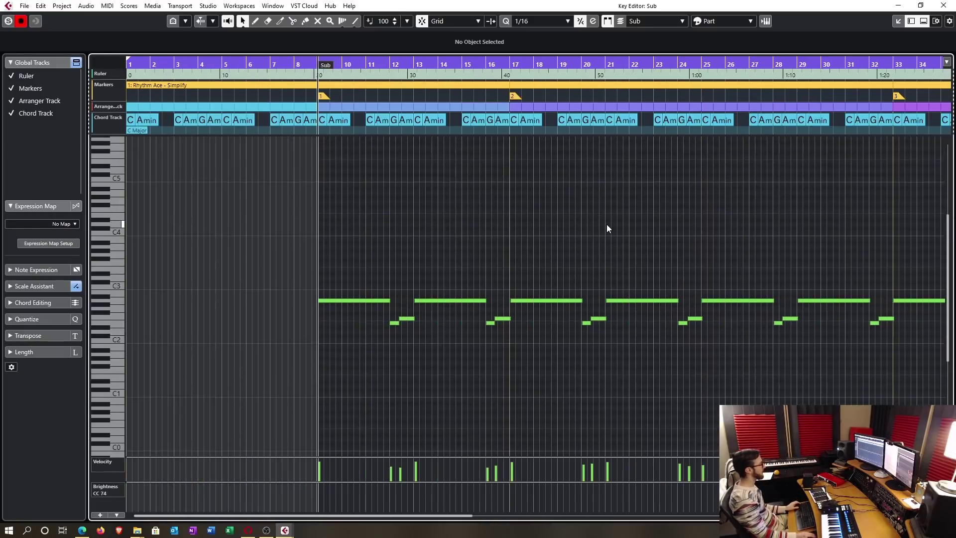
{"action": "key", "text": "g"}
{"action": "key", "text": "g"}
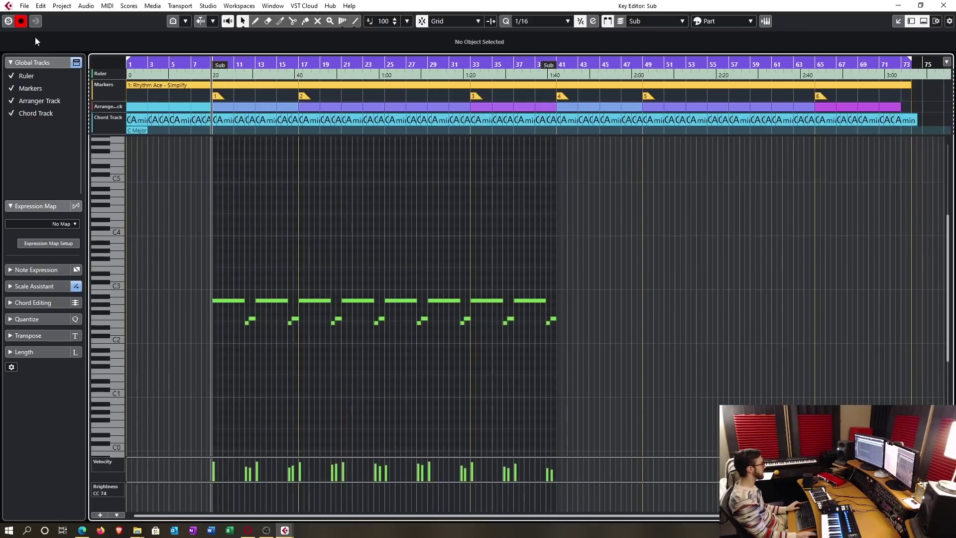
Collapse the global tracks settings and, in the Scale Assistant, try the editor scale before returning to the chord track
{"action": "left_click", "coordinate": [77, 64]}
{"action": "left_click", "coordinate": [77, 63]}
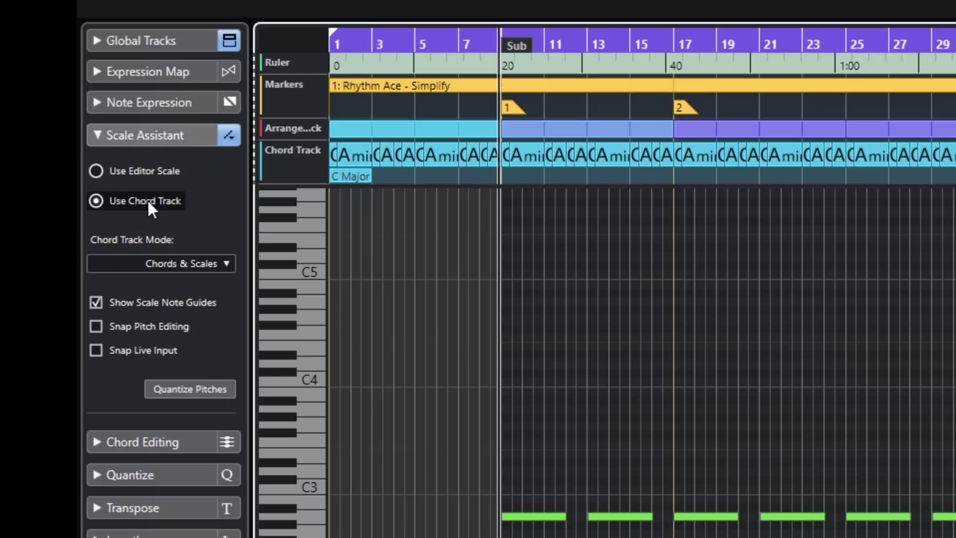
{"action": "left_click", "coordinate": [152, 171]}
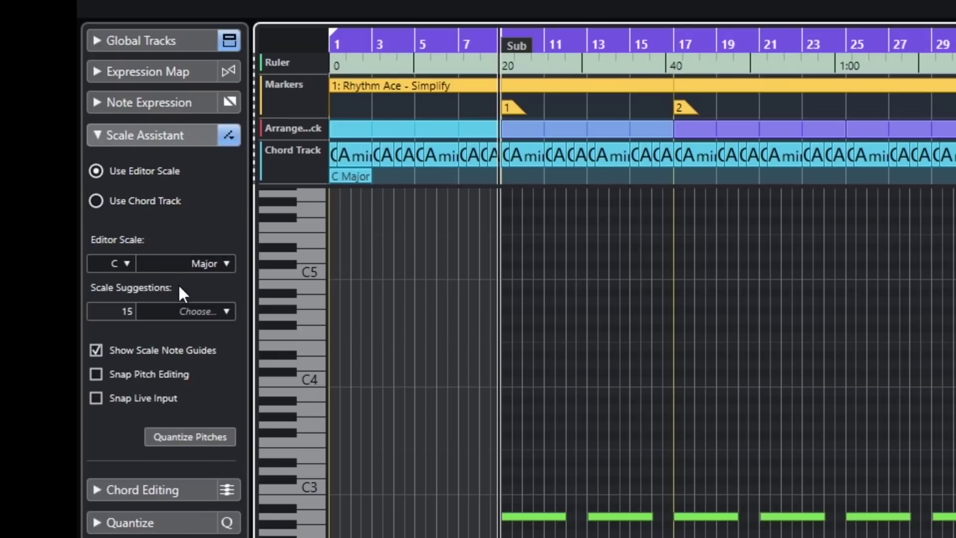
{"action": "left_click", "coordinate": [132, 200]}
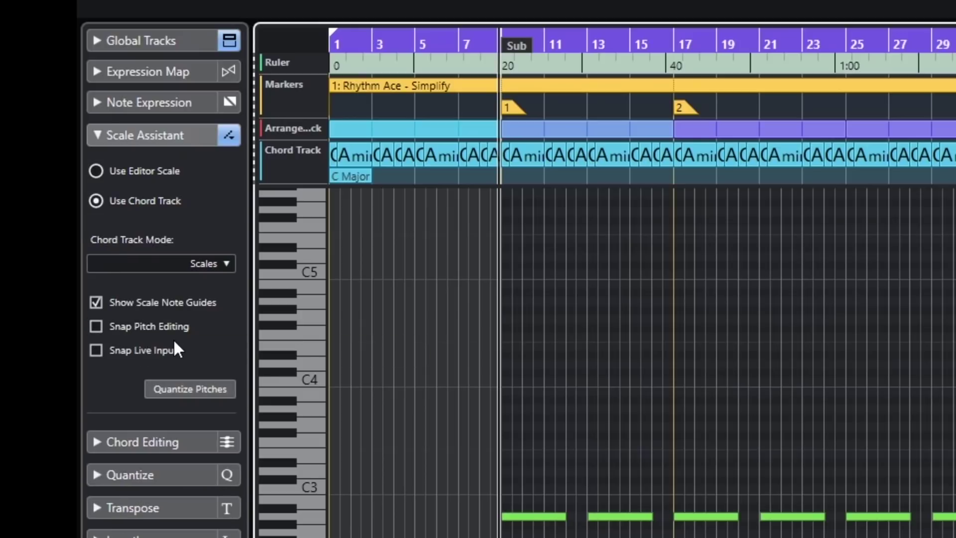
Enable Snap Pitch Editing with the chord track mode Chords & Scales, and quantize the pitches of the Sub part
{"action": "left_click", "coordinate": [181, 327]}
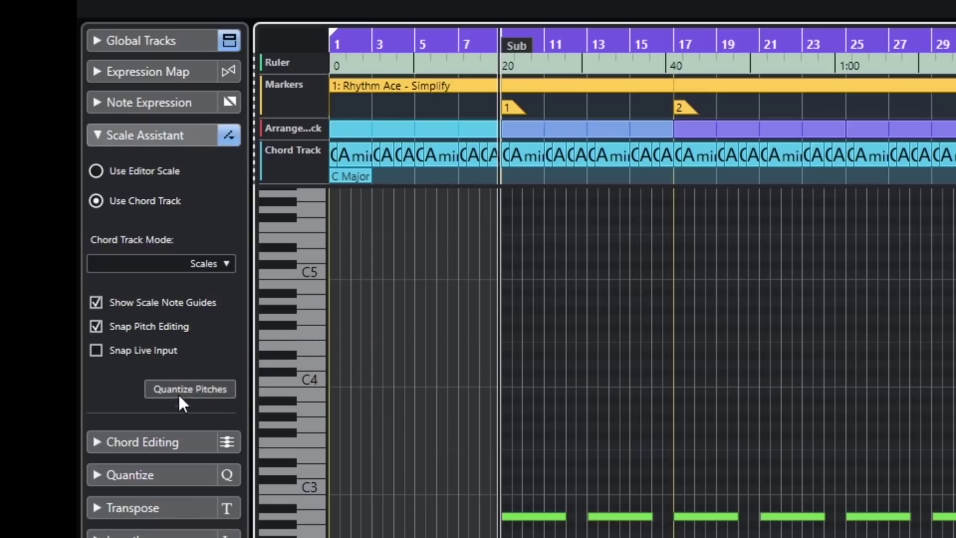
{"action": "left_click", "coordinate": [210, 263]}
{"action": "left_click", "coordinate": [185, 330]}
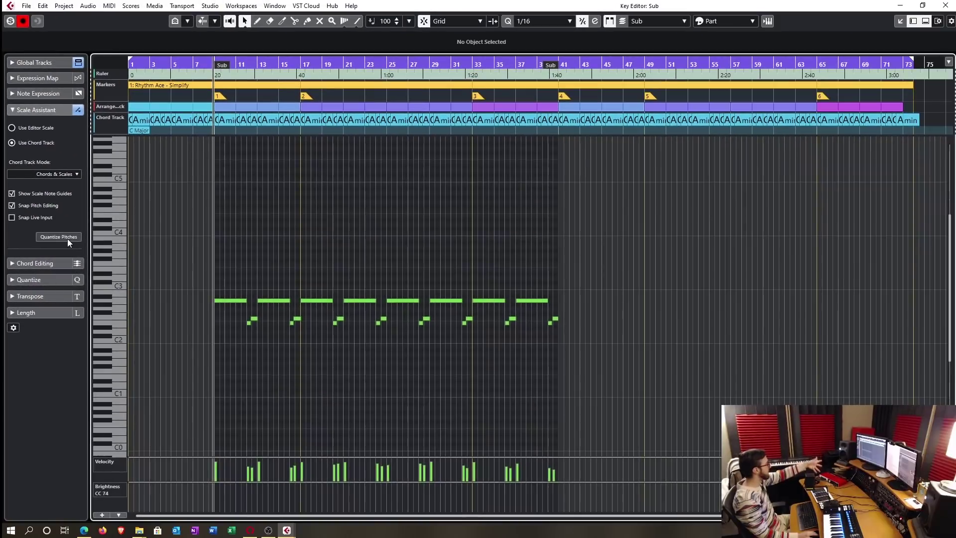
{"action": "left_click", "coordinate": [67, 238]}
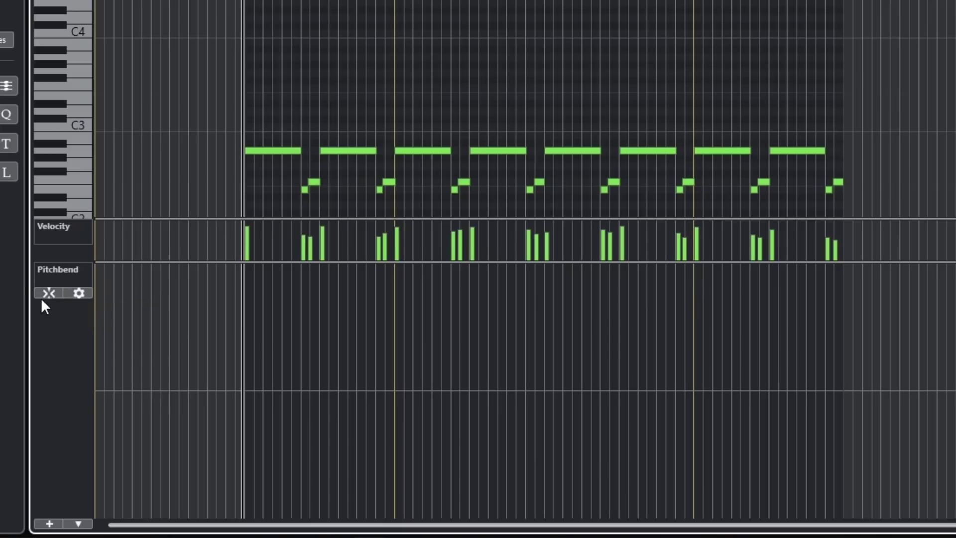
Turn on semitone snapping for Pitchbend and draw a step from 0 at 11.2.1.0 to +1 at 18.3.4.0
{"action": "left_click", "coordinate": [52, 294]}
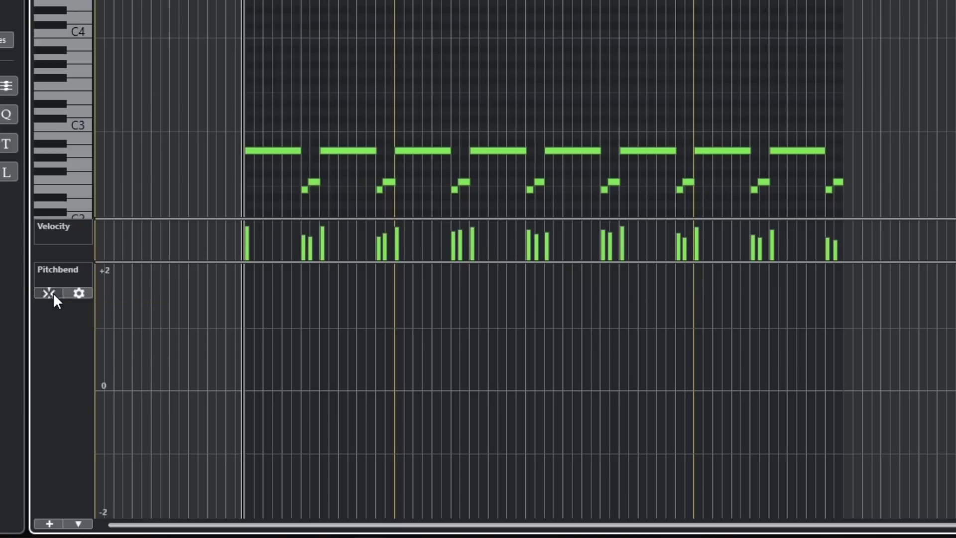
{"action": "left_click", "coordinate": [280, 391]}
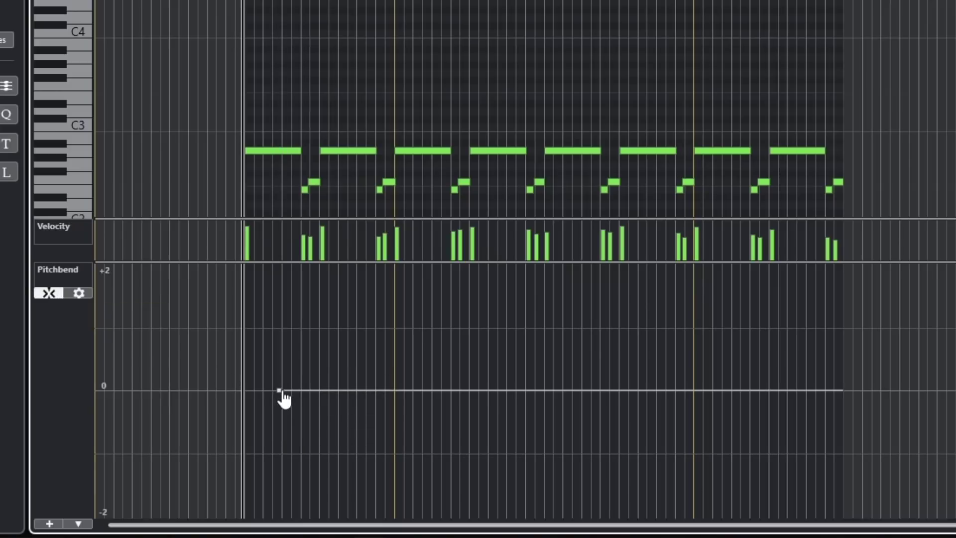
{"action": "mouse_move", "coordinate": [276, 392]}
{"action": "left_mouse_down"}
{"action": "mouse_move", "coordinate": [282, 385]}
{"action": "mouse_move", "coordinate": [286, 401]}
{"action": "mouse_move", "coordinate": [302, 333]}
{"action": "mouse_move", "coordinate": [286, 395]}
{"action": "left_mouse_up"}
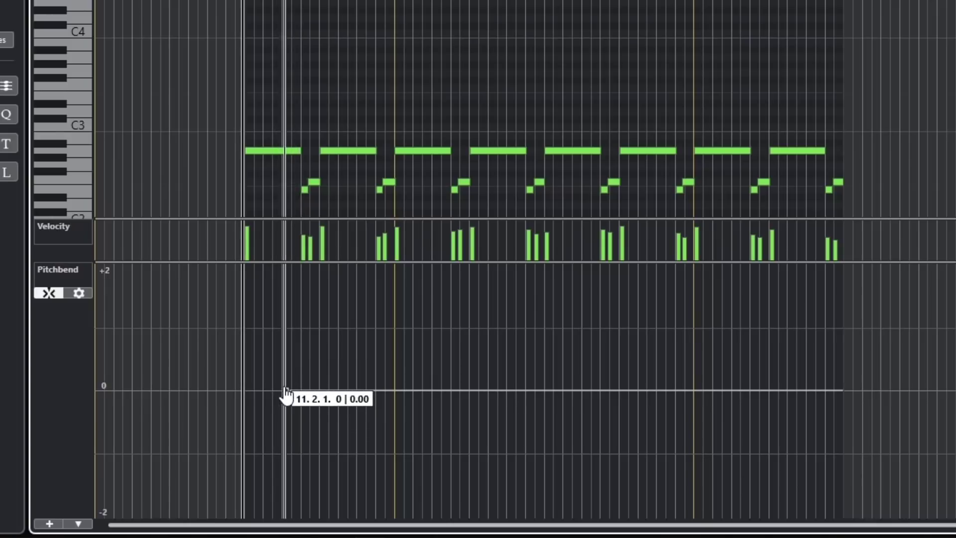
{"action": "left_click", "coordinate": [354, 328]}
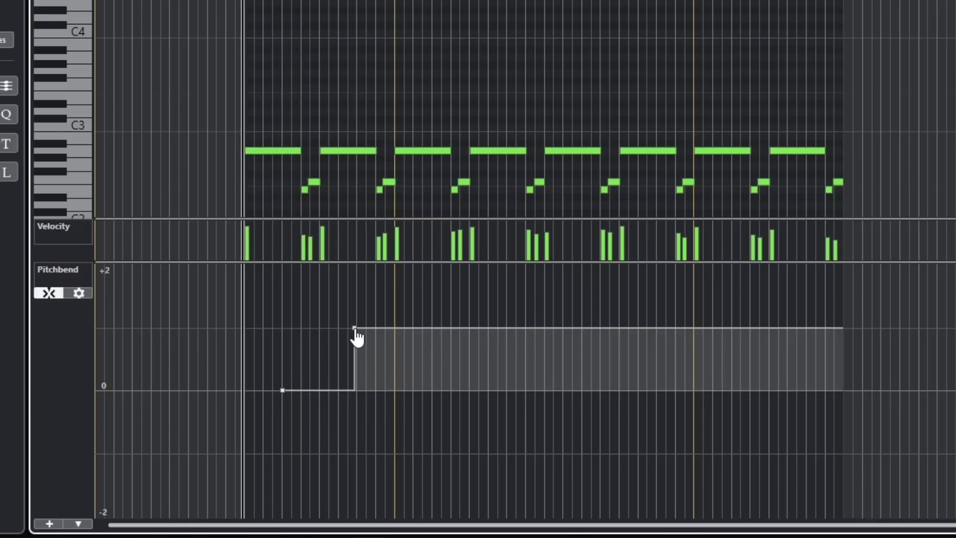
{"action": "left_click_drag", "start_coordinate": [356, 330], "coordinate": [425, 328]}
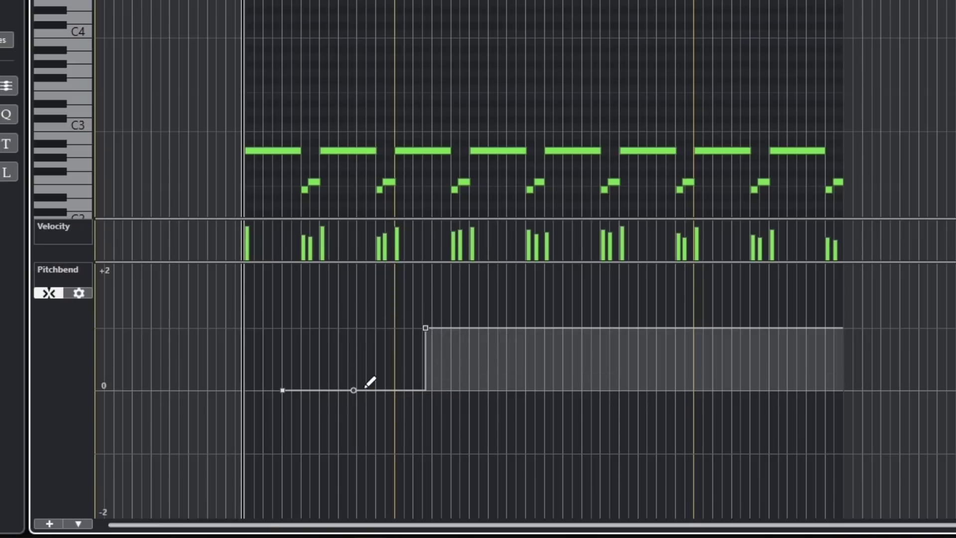
Bend the pitchbend step into a rising curve, moving its start point to 9.2.1.0 and adjusting the curvature
{"action": "left_click_drag", "start_coordinate": [354, 390], "coordinate": [344, 351]}
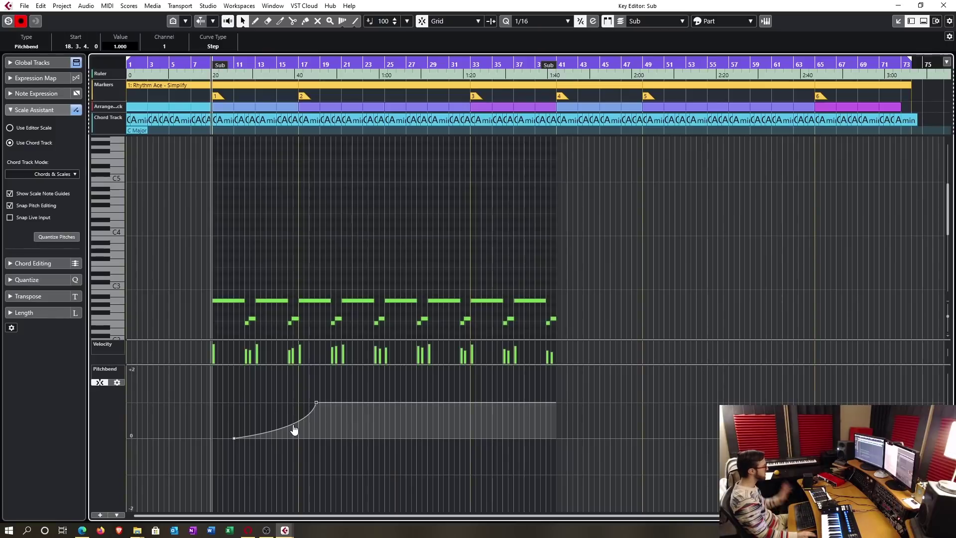
{"action": "left_click_drag", "start_coordinate": [293, 427], "coordinate": [293, 432]}
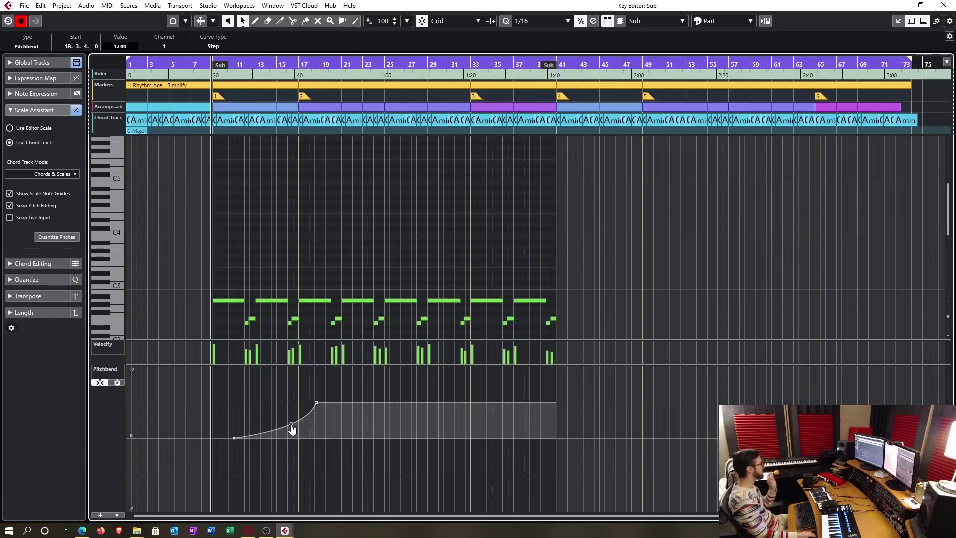
{"action": "left_click", "coordinate": [235, 438]}
{"action": "left_click_drag", "start_coordinate": [234, 439], "coordinate": [215, 439]}
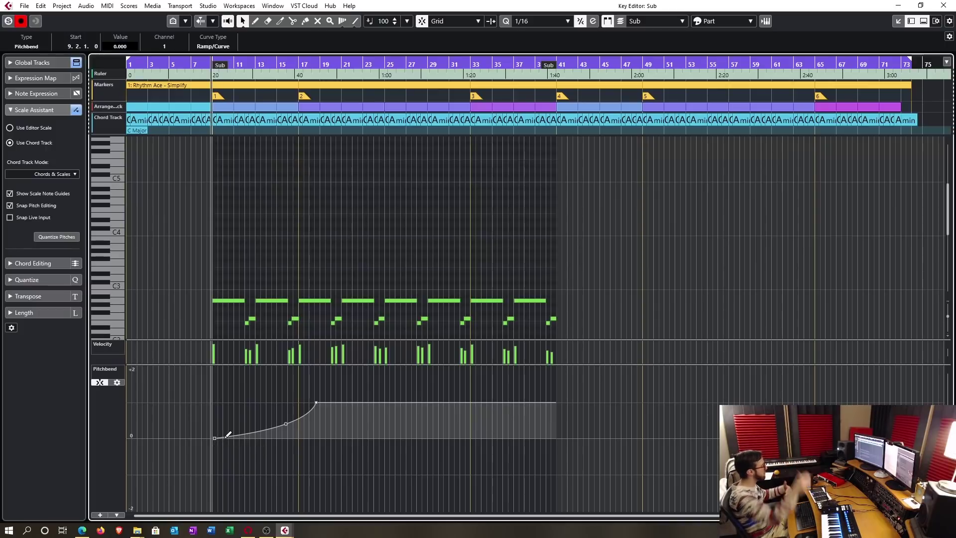
{"action": "mouse_move", "coordinate": [284, 424]}
{"action": "left_mouse_down"}
{"action": "mouse_move", "coordinate": [292, 435]}
{"action": "mouse_move", "coordinate": [278, 436]}
{"action": "left_mouse_up"}
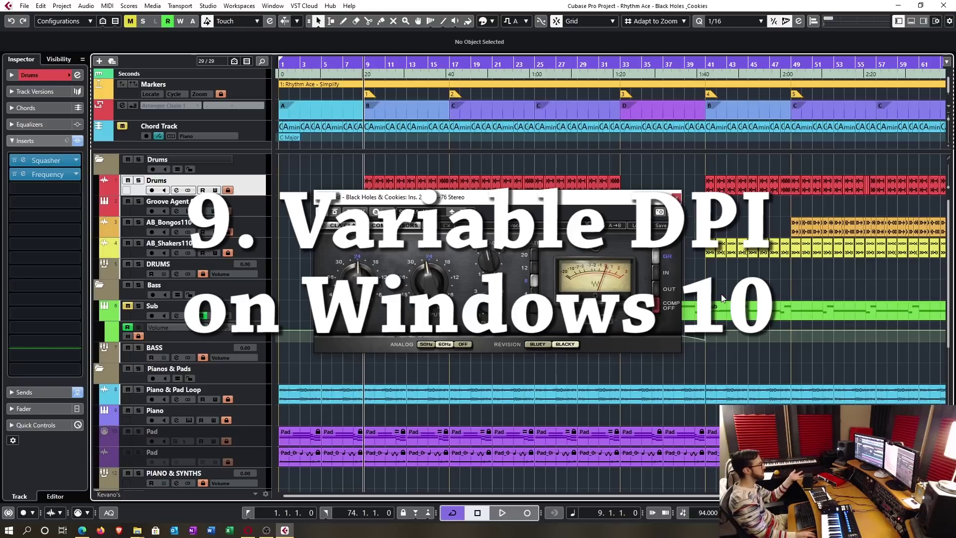
Move the CLA-76 plug-in window around over the project to examine its display scaling
{"action": "left_click_drag", "start_coordinate": [614, 202], "coordinate": [613, 199]}
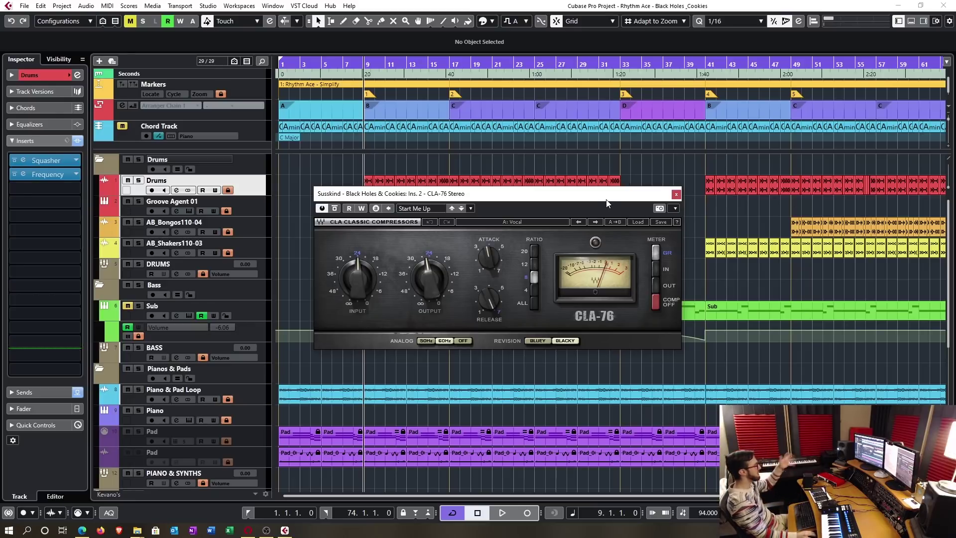
{"action": "left_click_drag", "start_coordinate": [606, 198], "coordinate": [606, 178]}
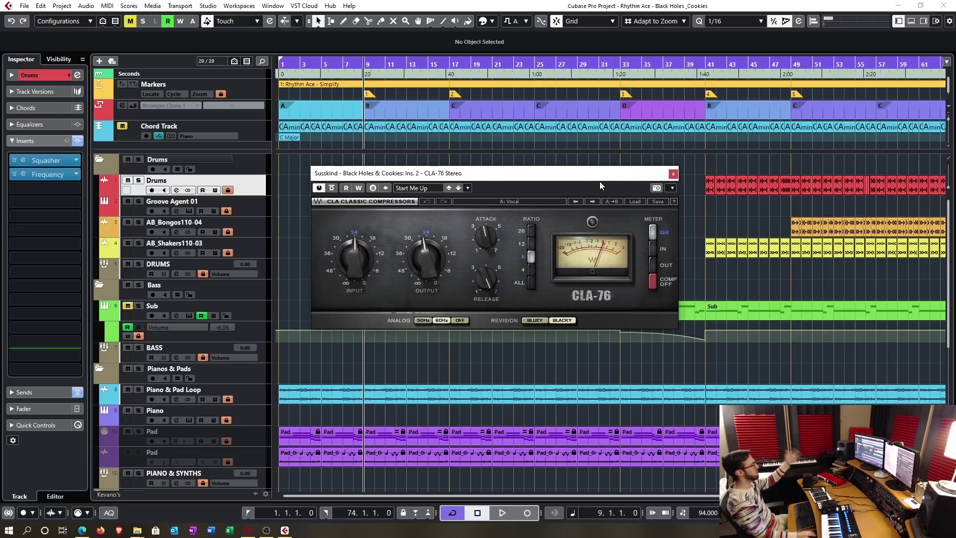
{"action": "left_click_drag", "start_coordinate": [606, 178], "coordinate": [600, 199]}
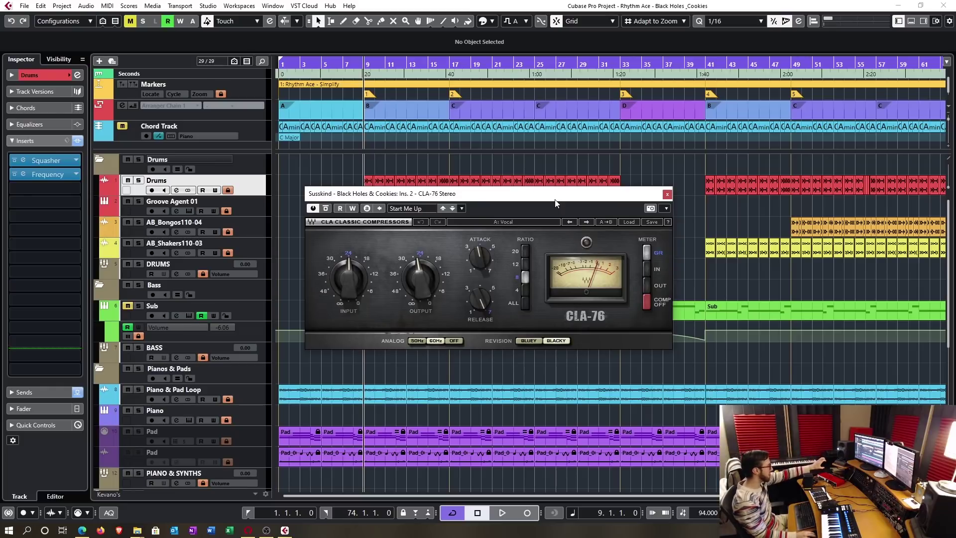
{"action": "left_click_drag", "start_coordinate": [557, 202], "coordinate": [554, 196]}
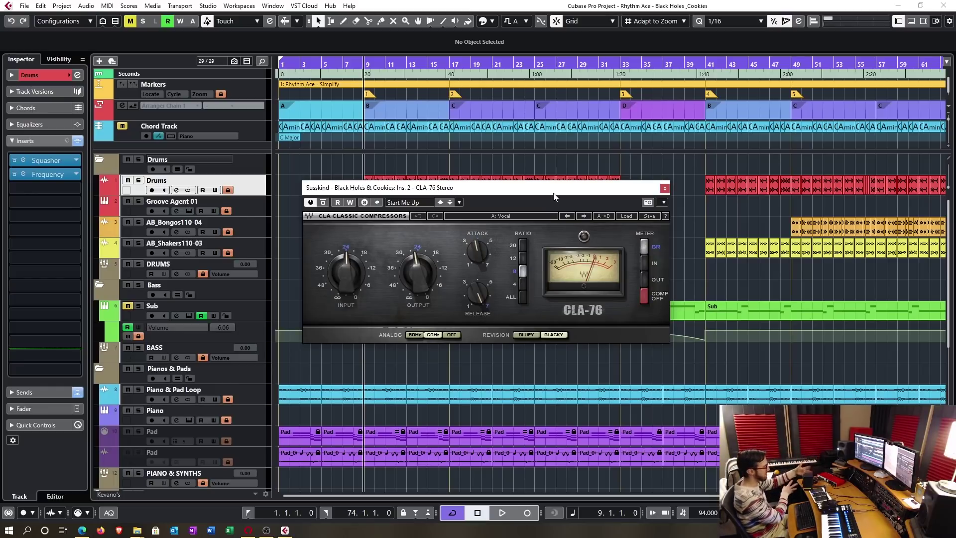
{"action": "left_click_drag", "start_coordinate": [554, 196], "coordinate": [560, 200]}
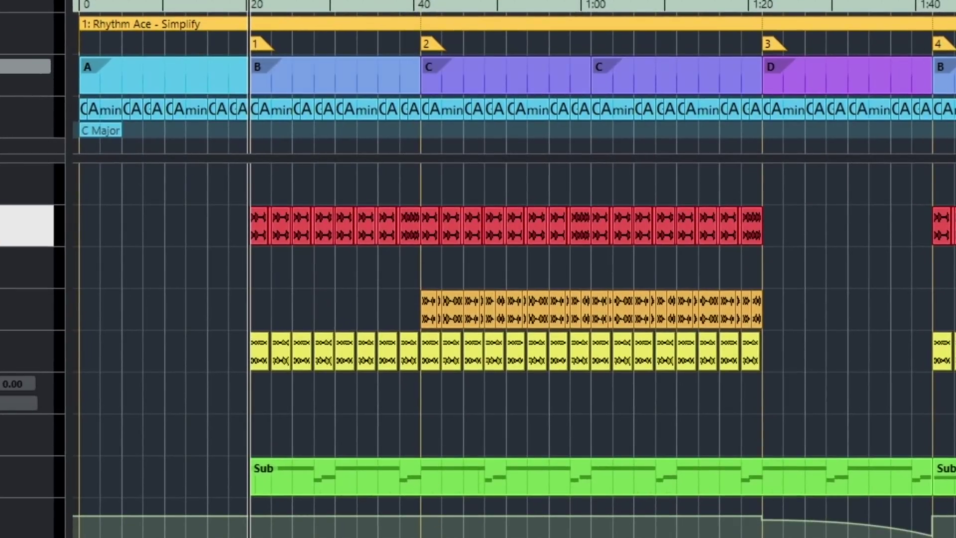
Open the preferences and view the Show Marker Lines options for the event display
{"action": "left_click", "coordinate": [41, 6]}
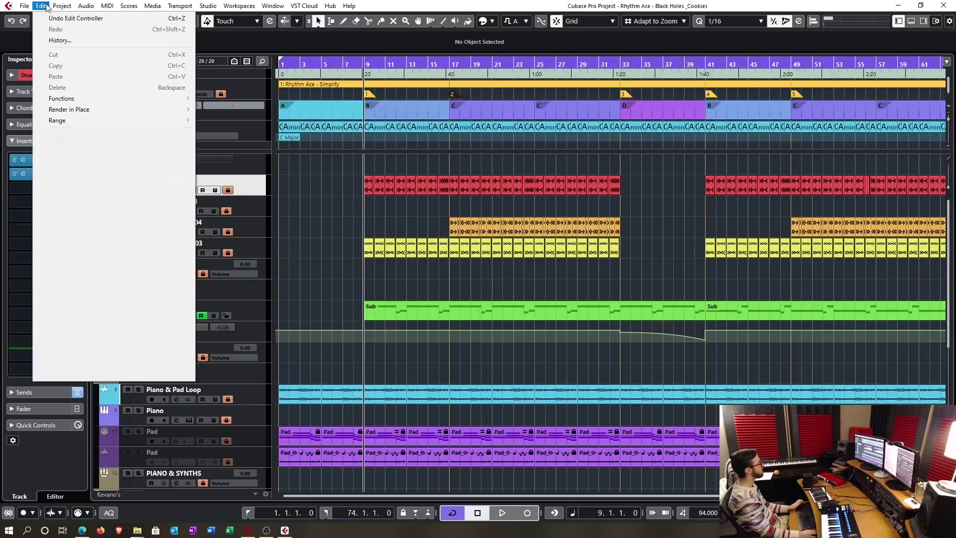
{"action": "left_click", "coordinate": [66, 375]}
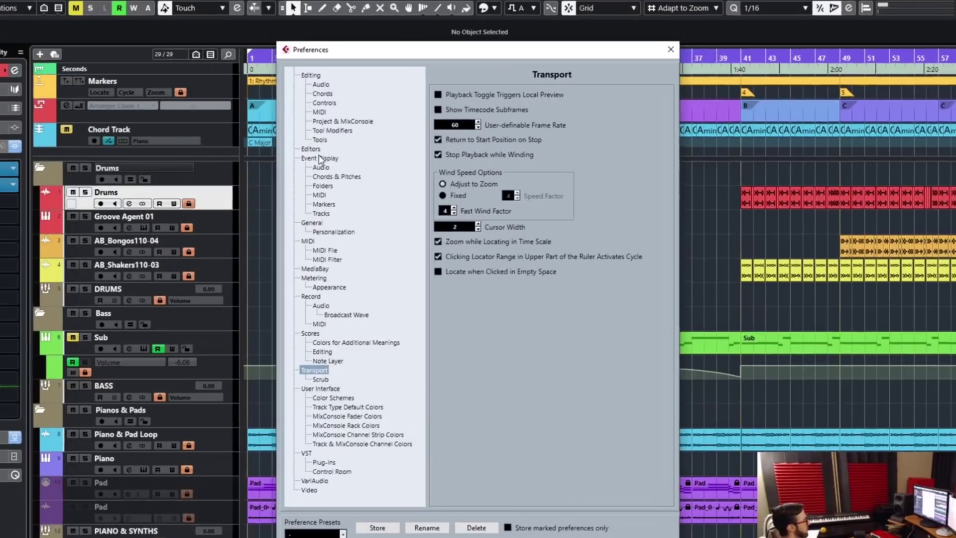
{"action": "left_click", "coordinate": [342, 151]}
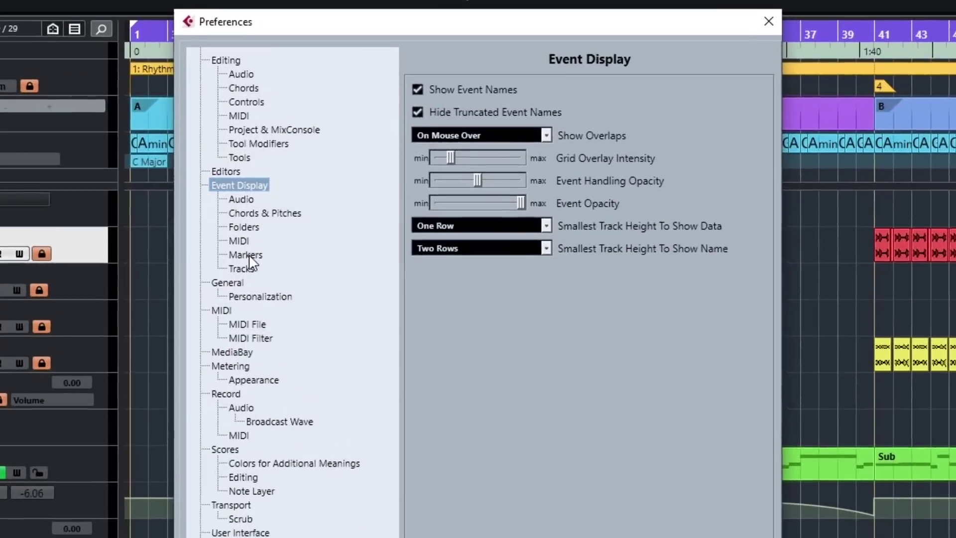
{"action": "left_click", "coordinate": [280, 228]}
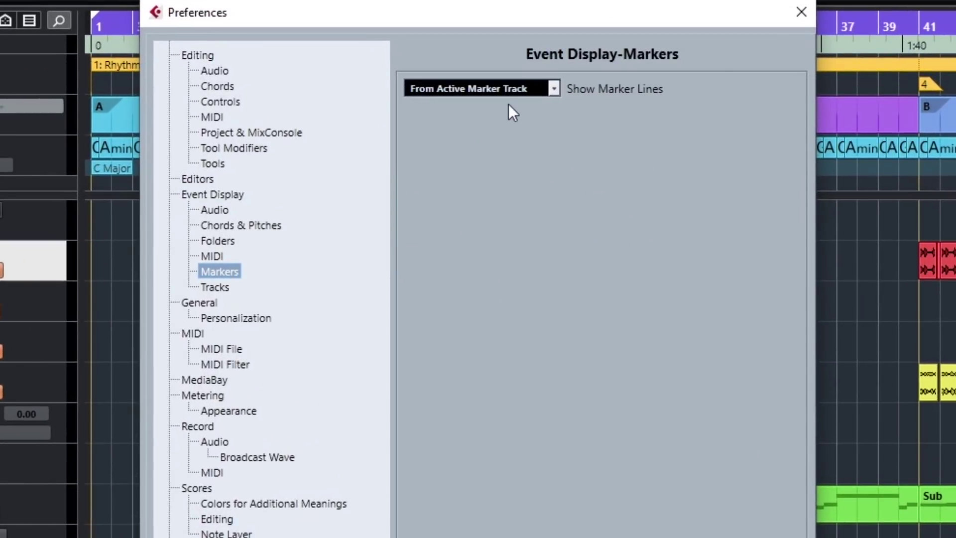
{"action": "left_click", "coordinate": [516, 89]}
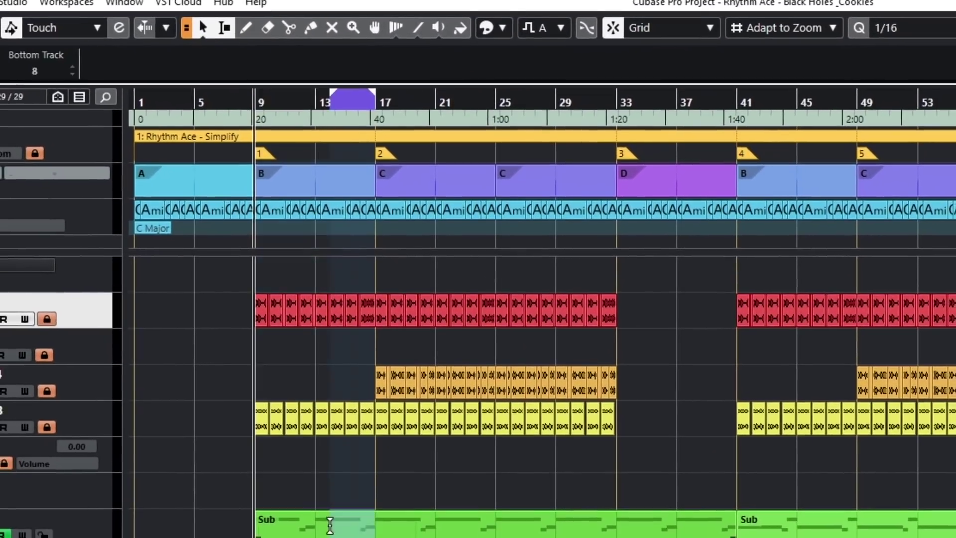
Select the range from bar 9 to bar 17 on the Sub part and split the part at that range
{"action": "left_click_drag", "start_coordinate": [330, 526], "coordinate": [257, 529]}
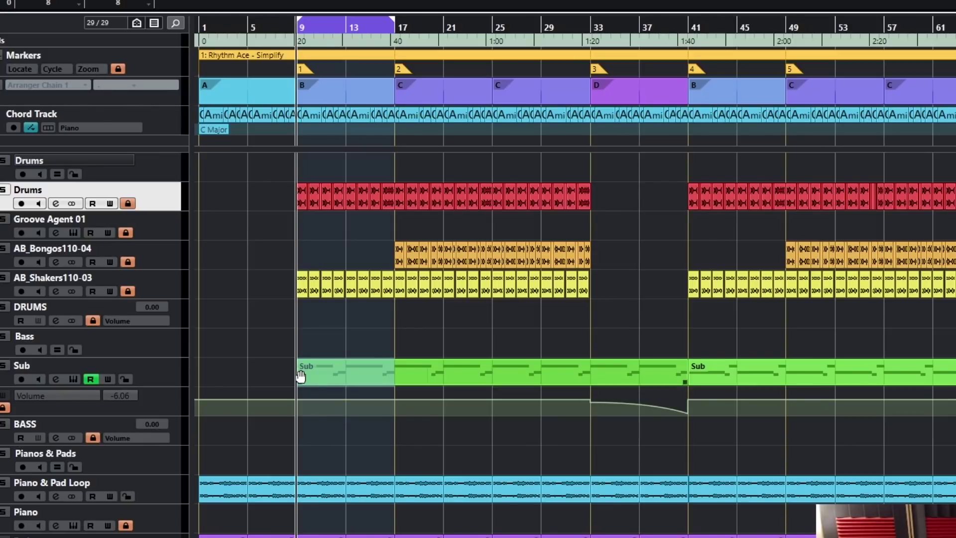
{"action": "key", "text": "shift+x"}
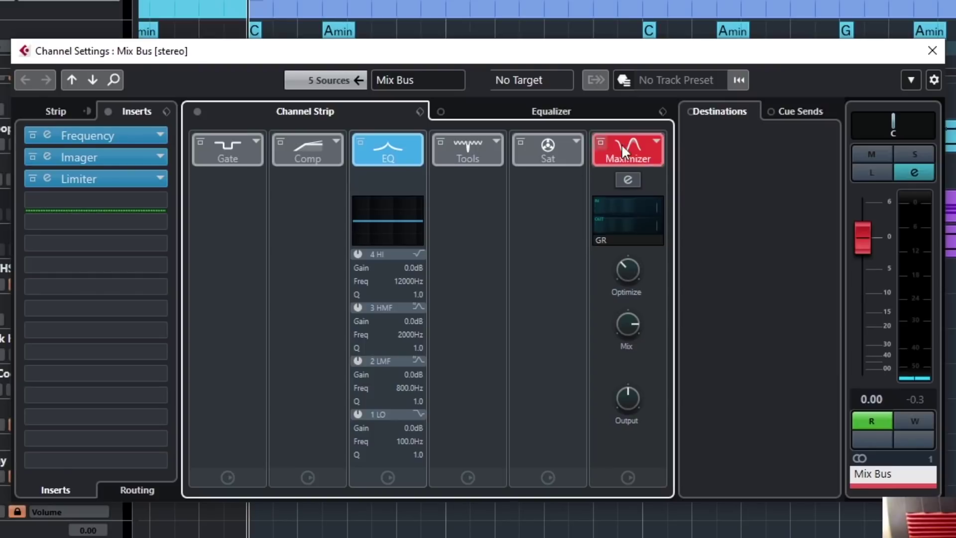
Open the Maximizer's settings from the Mix Bus channel strip
{"action": "left_click", "coordinate": [629, 181]}
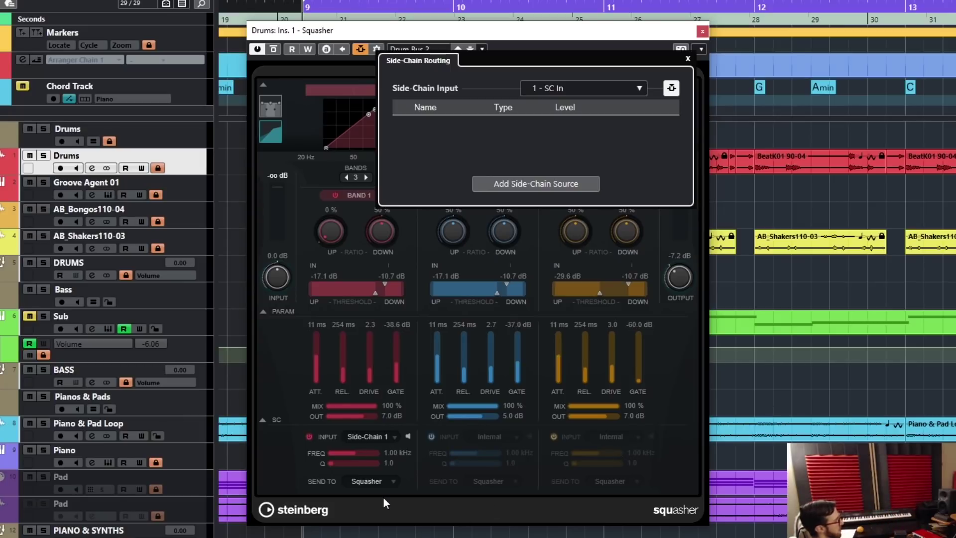
View the side-chain inputs available to band 1 of the Drums track's Squasher and choose Side-Chain 1
{"action": "left_click", "coordinate": [398, 437]}
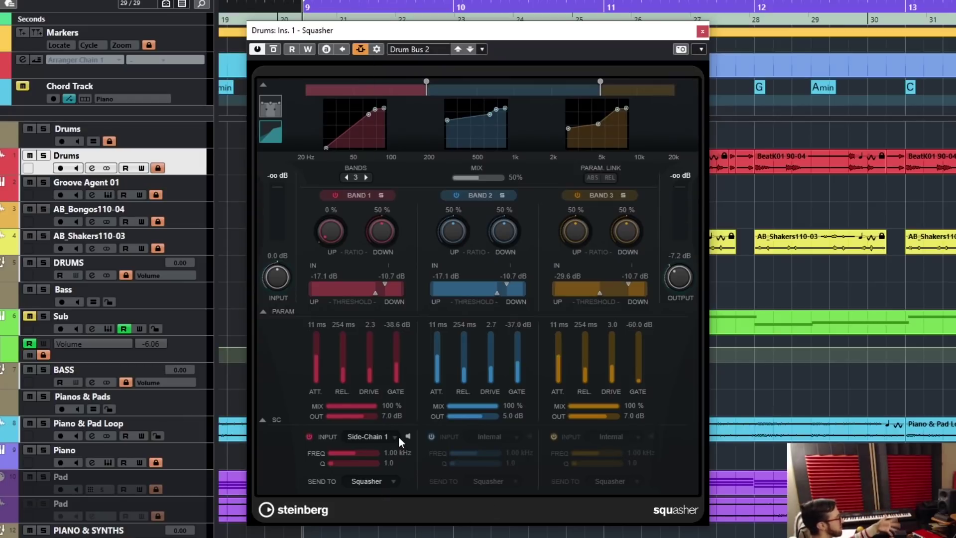
{"action": "left_click", "coordinate": [397, 437]}
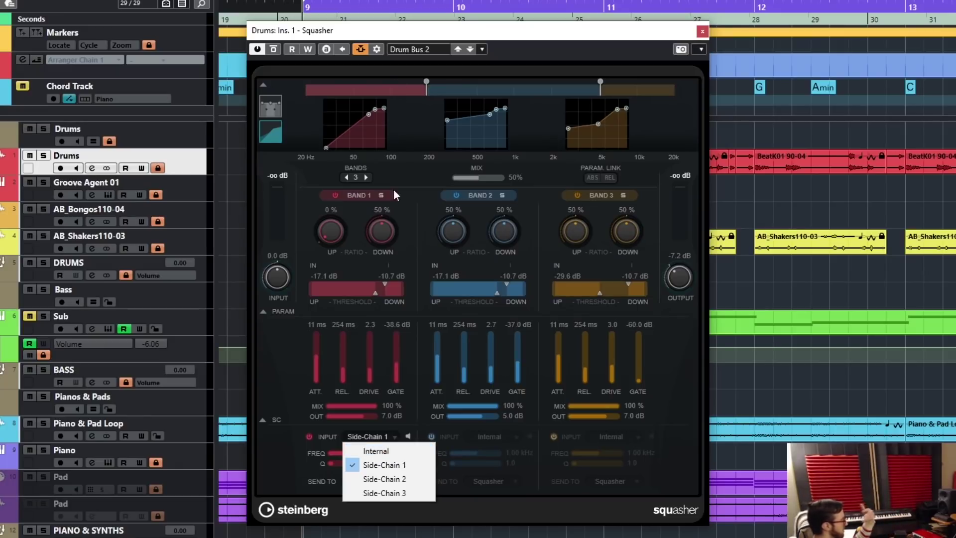
{"action": "left_click", "coordinate": [390, 467]}
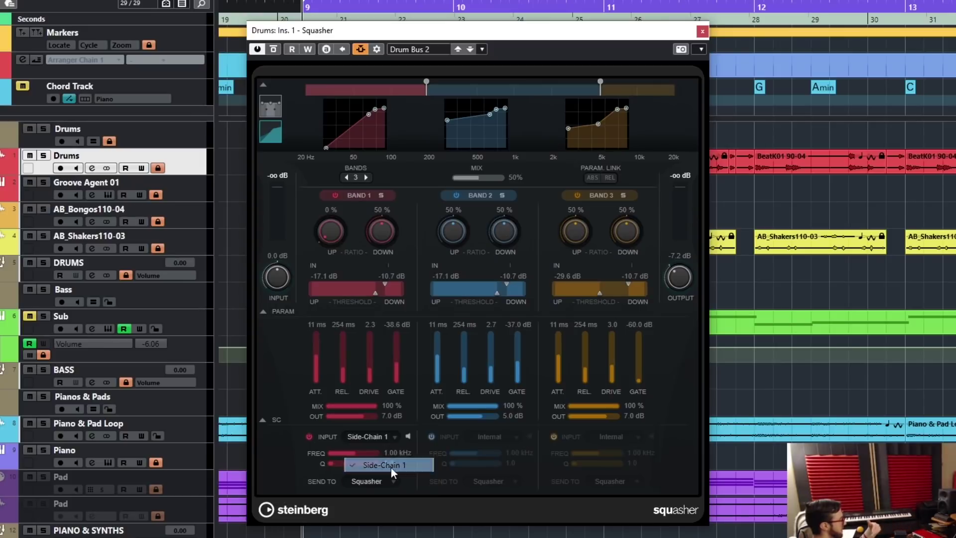
Add VOCALS as a side-chain source for Squasher's 1 - SC In input
{"action": "left_click", "coordinate": [377, 49]}
{"action": "left_click", "coordinate": [588, 87]}
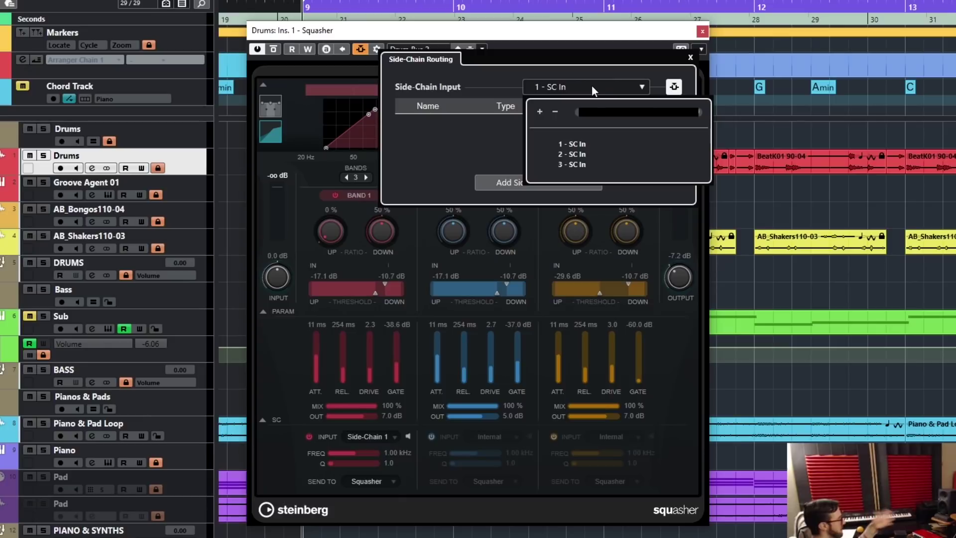
{"action": "left_click", "coordinate": [589, 142]}
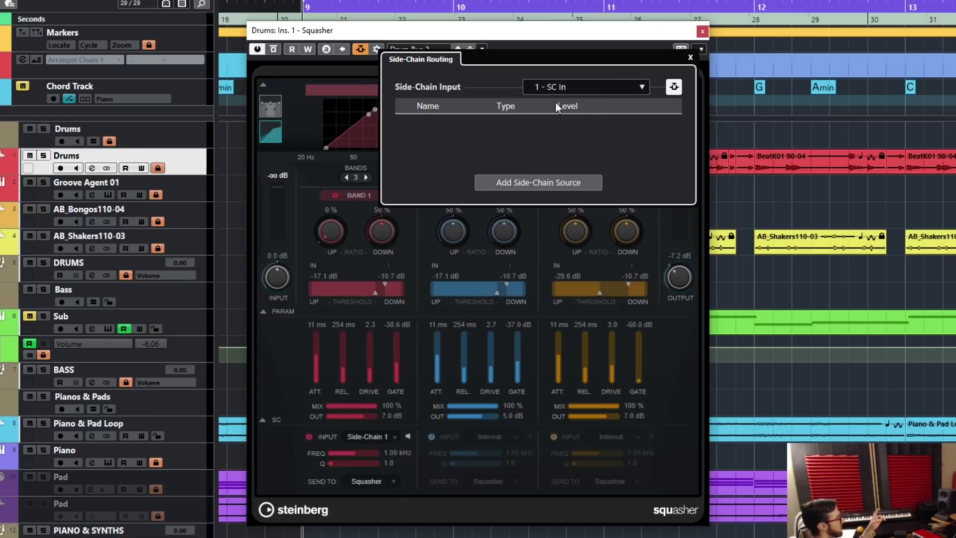
{"action": "left_click", "coordinate": [515, 188]}
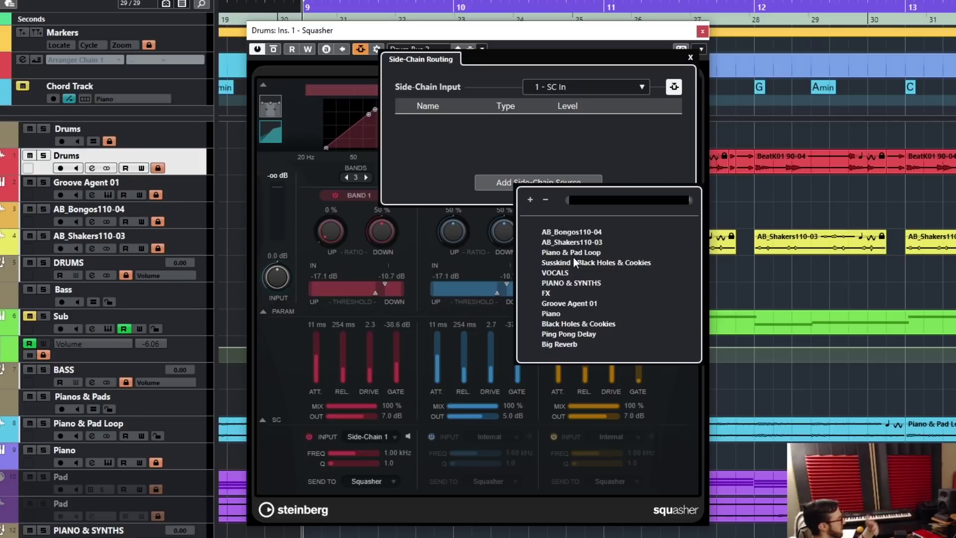
{"action": "left_click", "coordinate": [572, 270]}
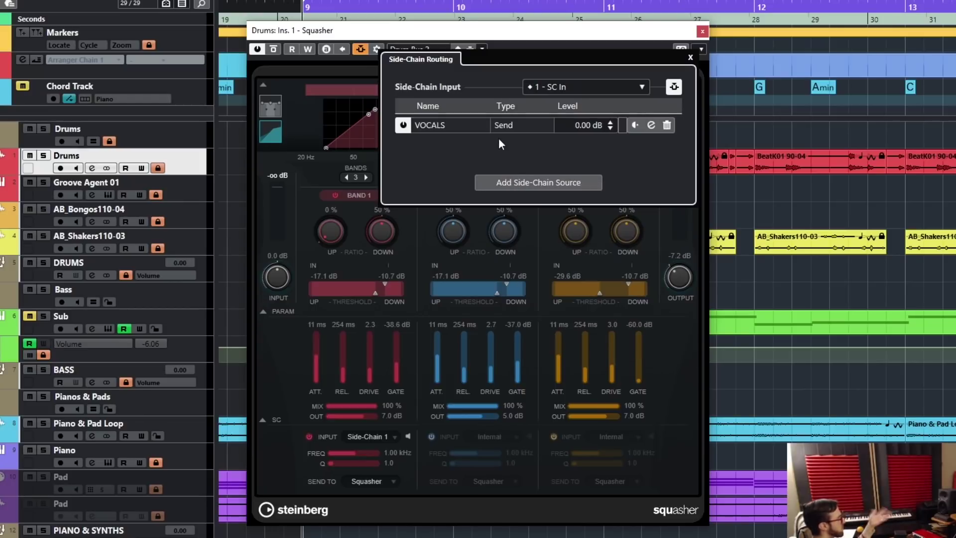
Enable the side-chain input on band 2 of Squasher and set its source to Side-Chain 2
{"action": "left_click", "coordinate": [435, 437]}
{"action": "left_click", "coordinate": [506, 434]}
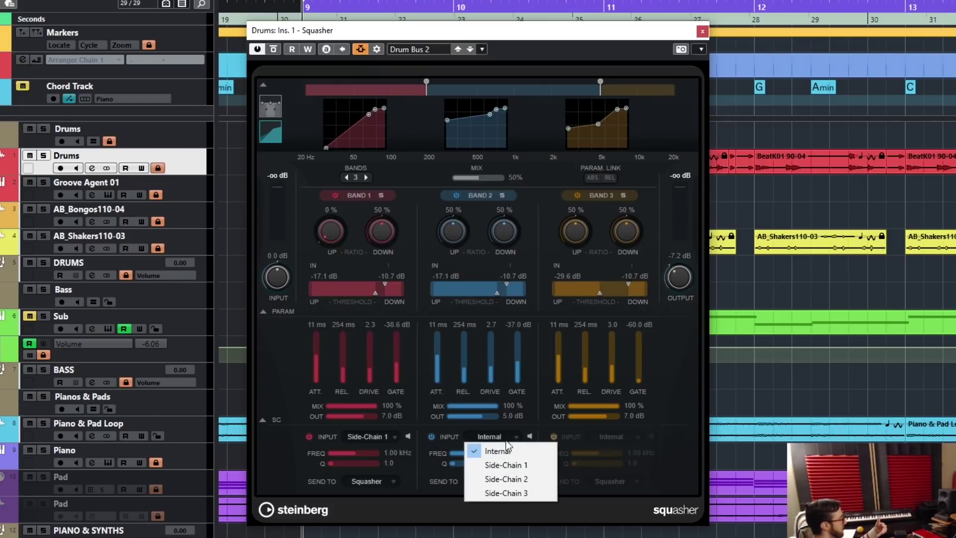
{"action": "left_click", "coordinate": [513, 479]}
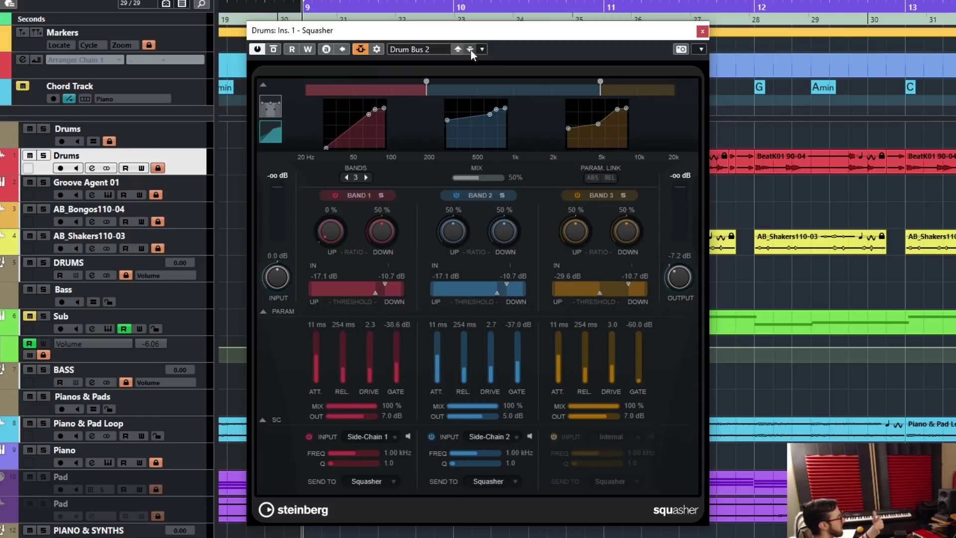
Add Piano as a side-chain source for Squasher's 2 - SC In input
{"action": "left_click", "coordinate": [378, 48]}
{"action": "left_click", "coordinate": [576, 86]}
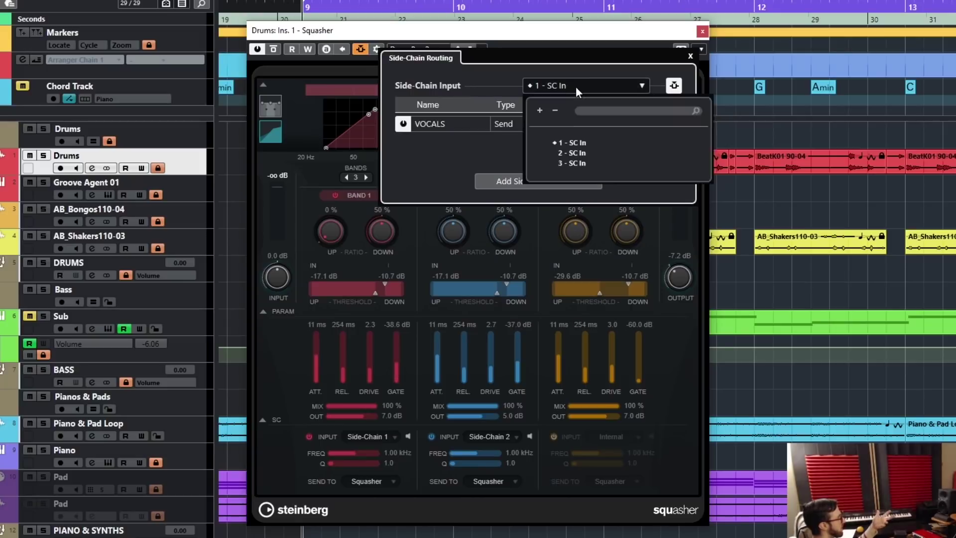
{"action": "left_click", "coordinate": [575, 153]}
{"action": "left_click", "coordinate": [525, 180]}
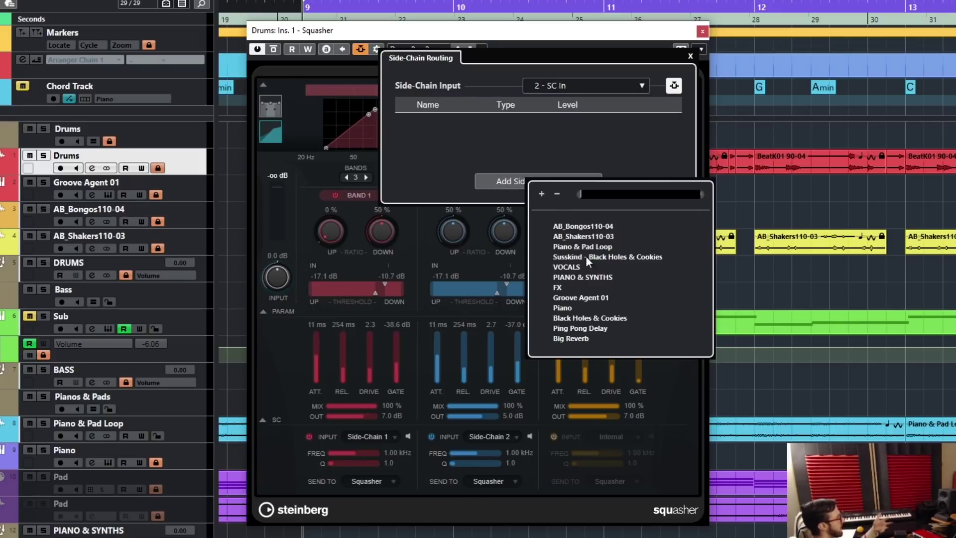
{"action": "left_click", "coordinate": [567, 307]}
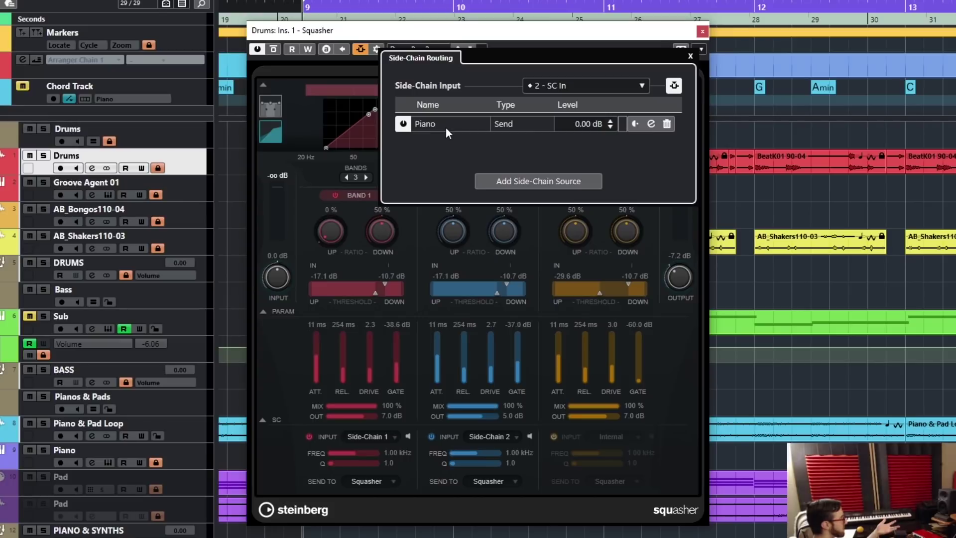
{"action": "left_click", "coordinate": [580, 86]}
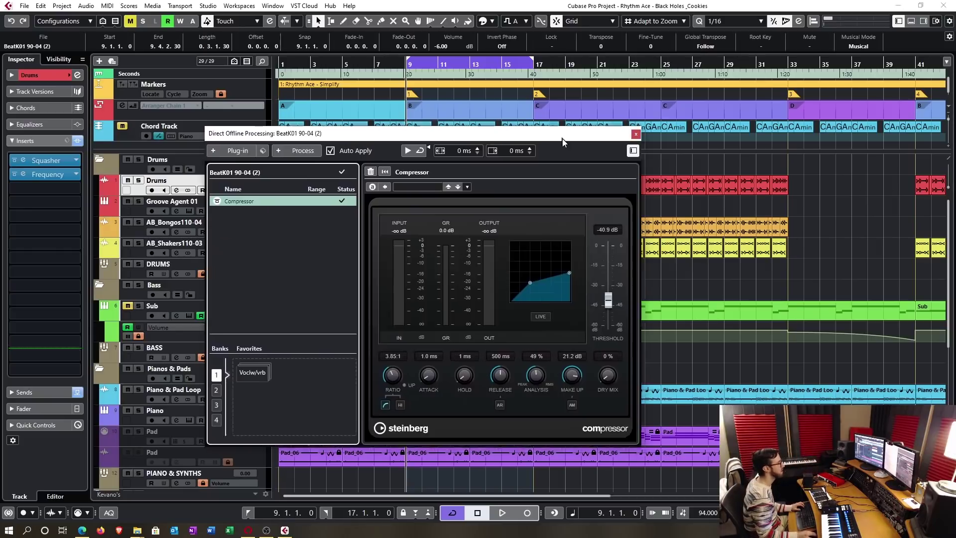
{"action": "left_click_drag", "start_coordinate": [559, 138], "coordinate": [567, 143]}
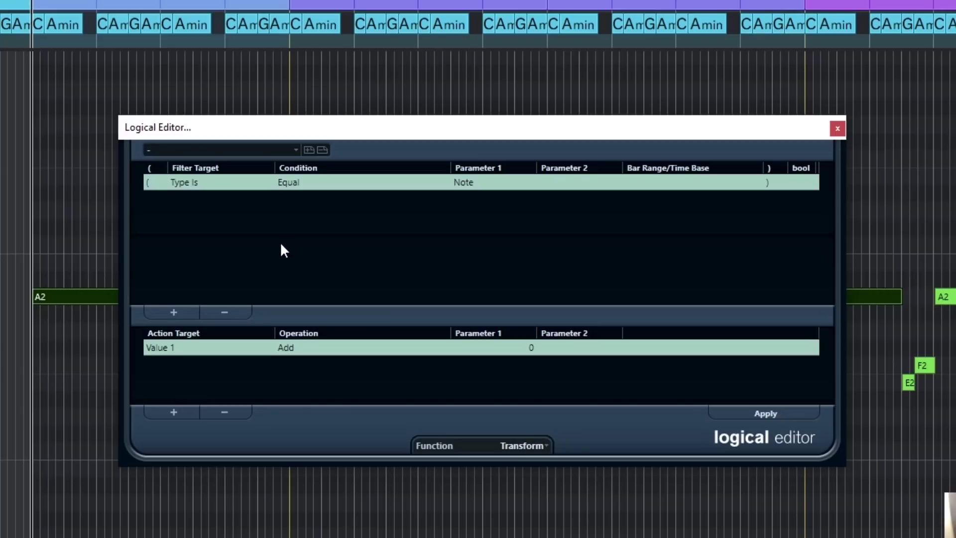
Set the Logical Editor's filter target to Context Variable and check the available conditions
{"action": "left_click", "coordinate": [231, 185]}
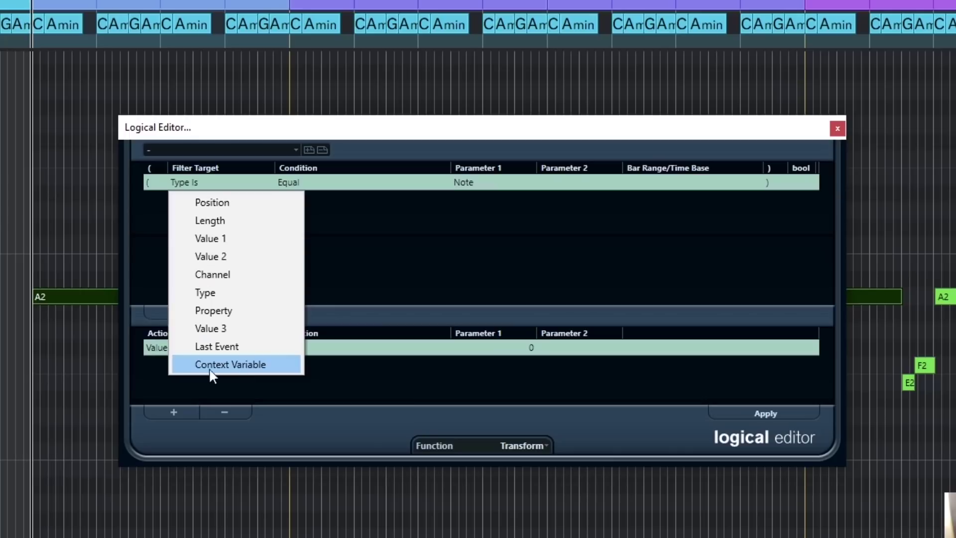
{"action": "left_click", "coordinate": [263, 366]}
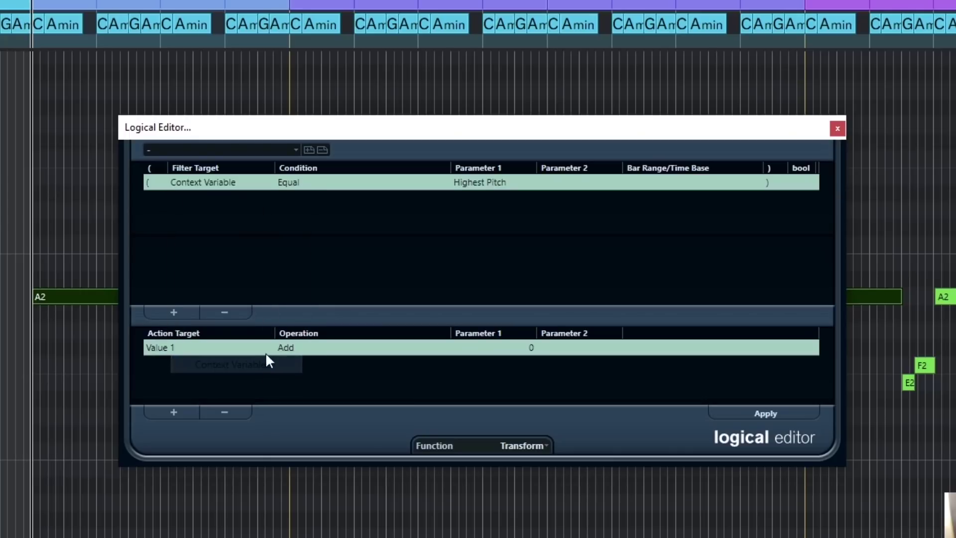
{"action": "left_click", "coordinate": [299, 182]}
{"action": "left_click", "coordinate": [464, 227]}
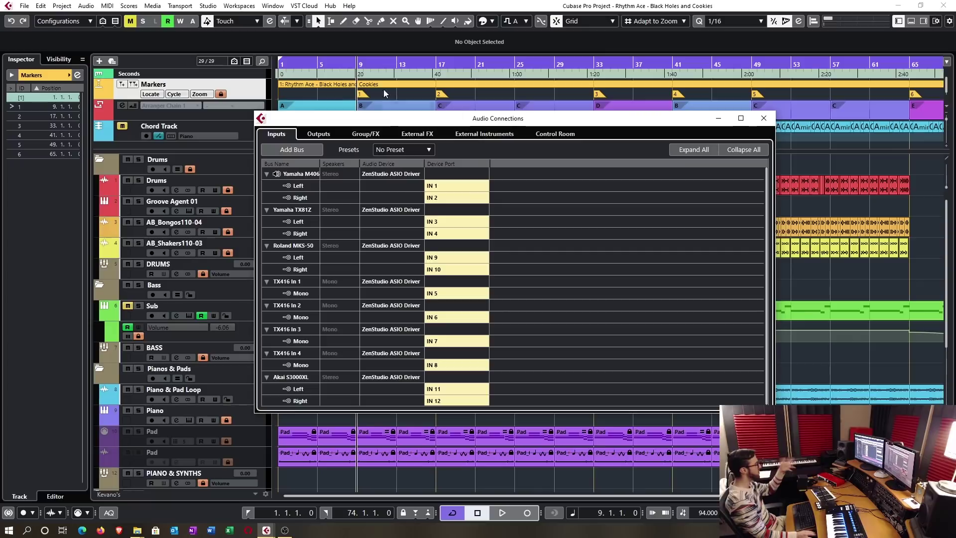
Close the Audio Connections window
{"action": "left_click", "coordinate": [764, 118]}
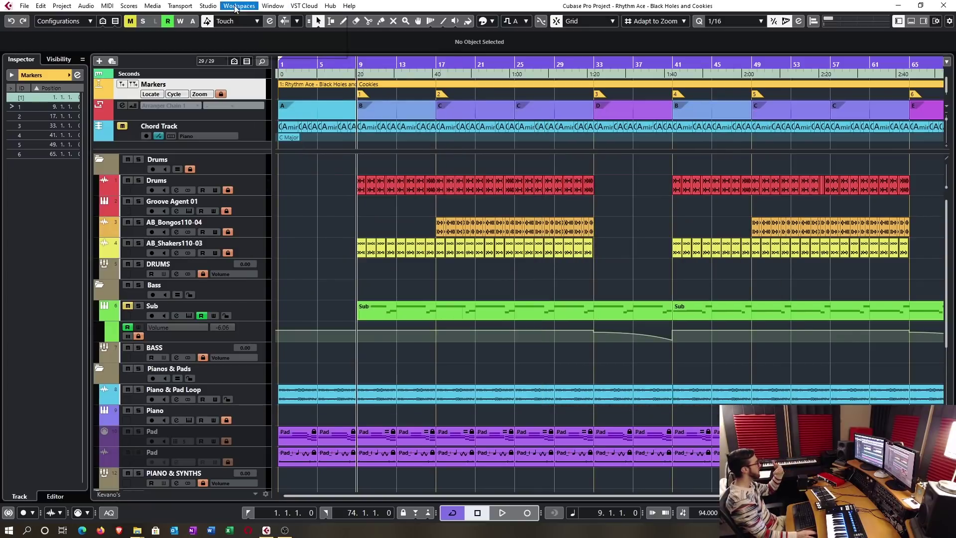
{"action": "left_click", "coordinate": [208, 6]}
{"action": "left_click", "coordinate": [241, 190]}
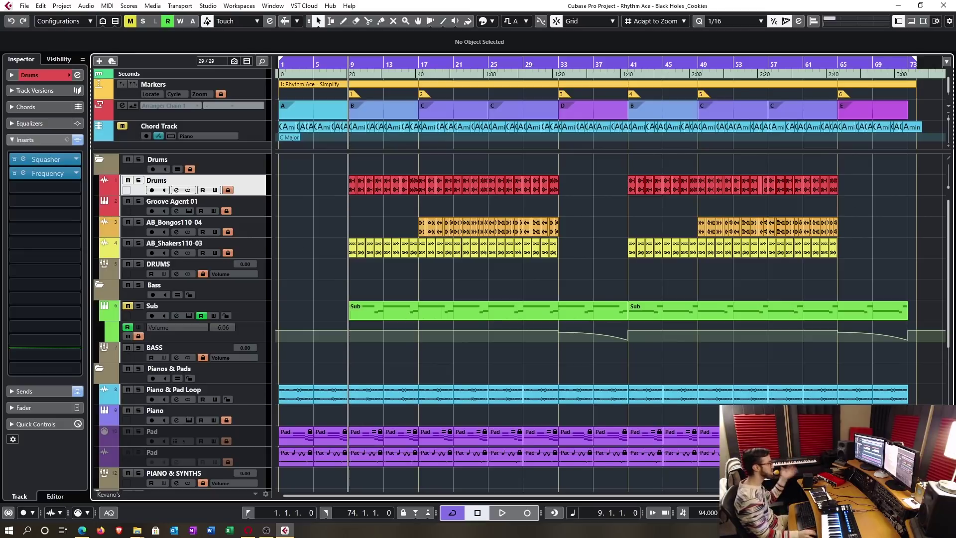
Bring the Export Audio Mixdown window over the project, review its channel, range and queue settings, and close it
{"action": "left_click_drag", "start_coordinate": [955, 61], "coordinate": [486, 63]}
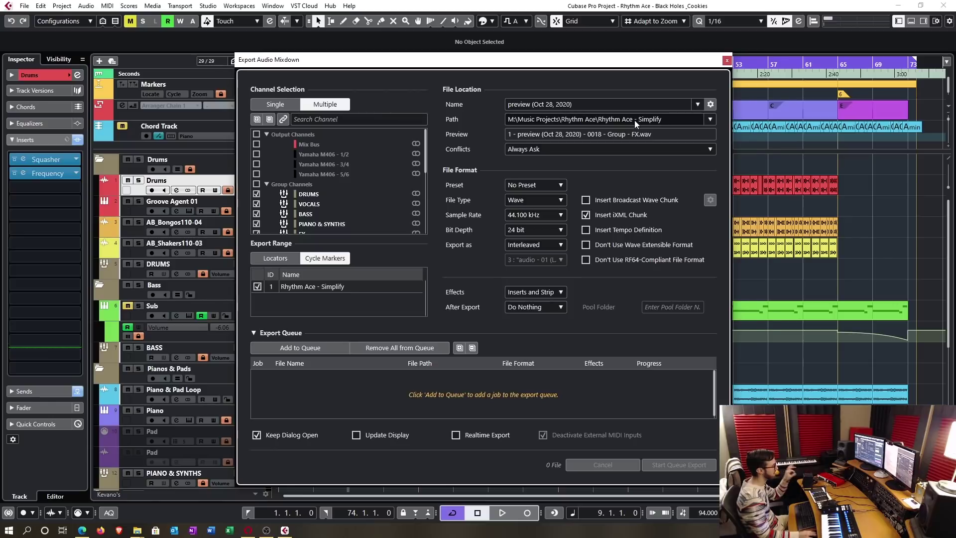
{"action": "key", "text": "Escape"}
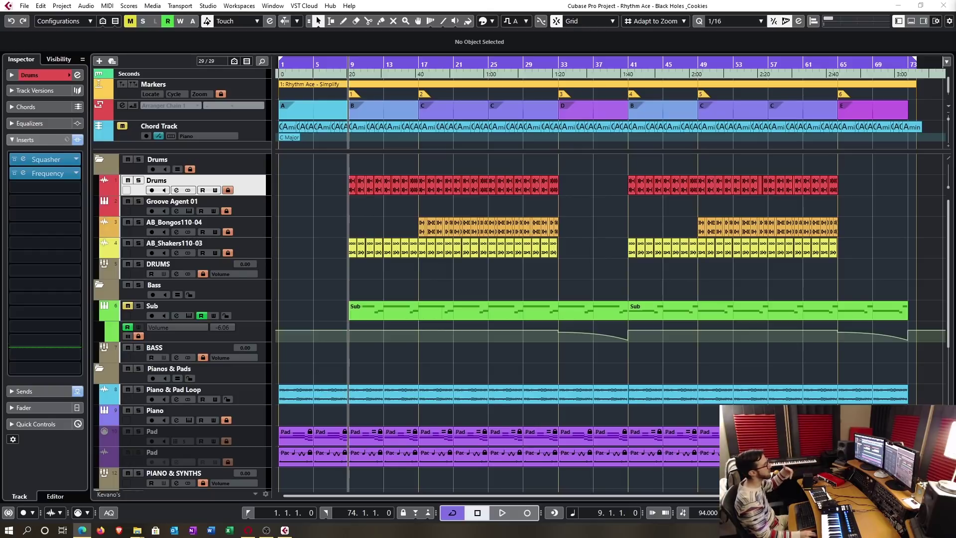
Turn on the combined object and range selection mode and turn it back off
{"action": "left_click", "coordinate": [715, 241]}
{"action": "left_click", "coordinate": [308, 25]}
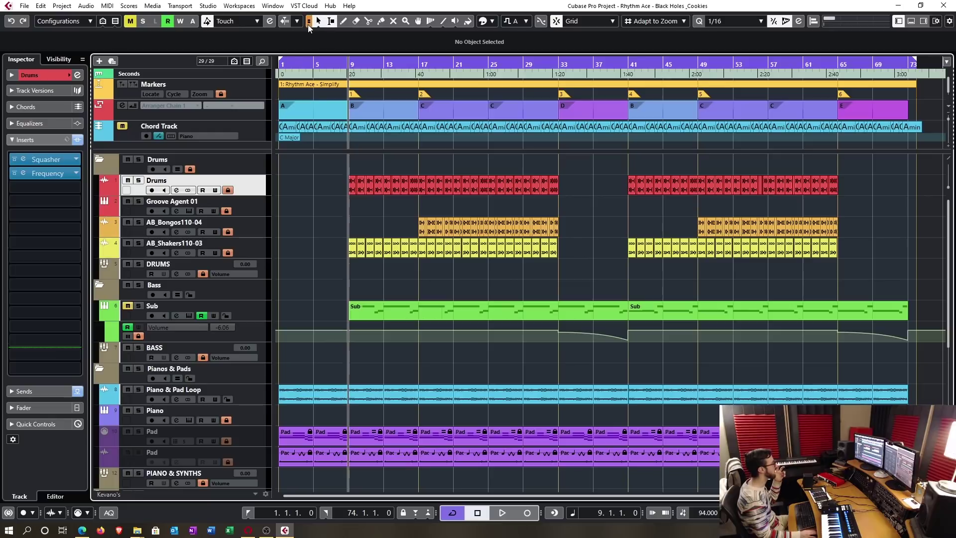
{"action": "left_click", "coordinate": [308, 25]}
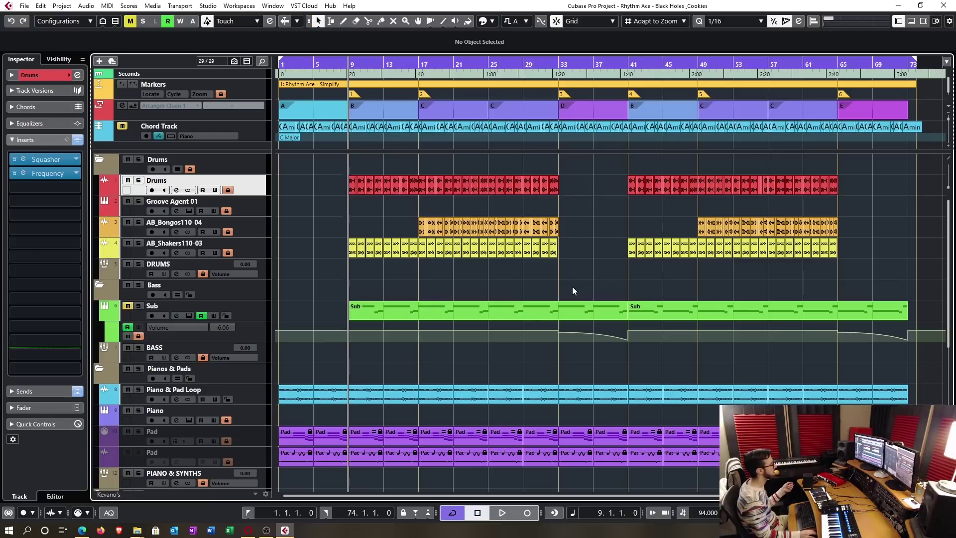